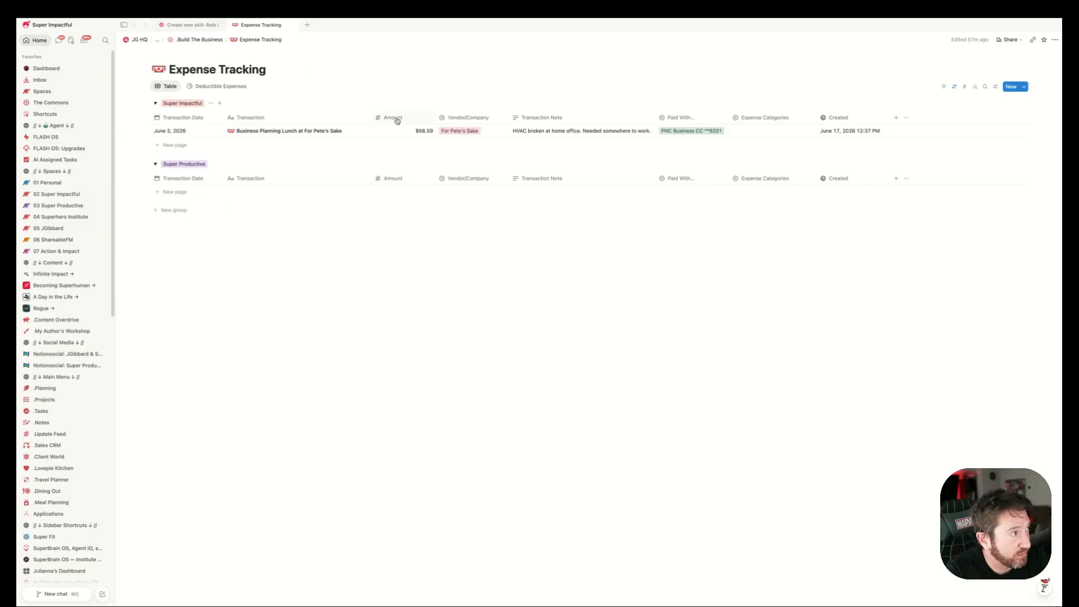
left_click(484, 131)
key("Escape")
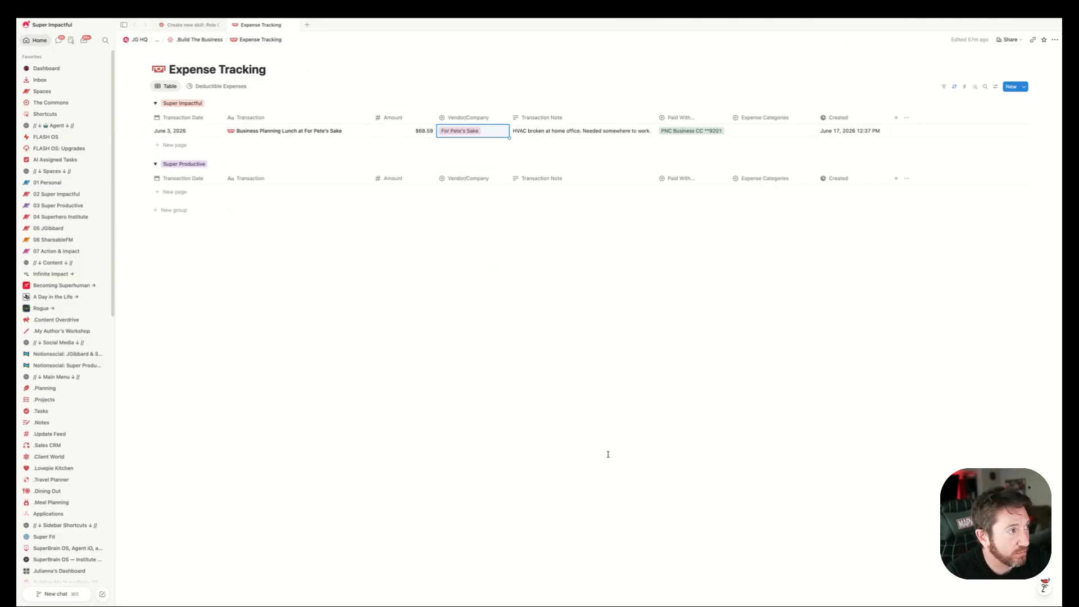
left_click(696, 133)
key("Escape")
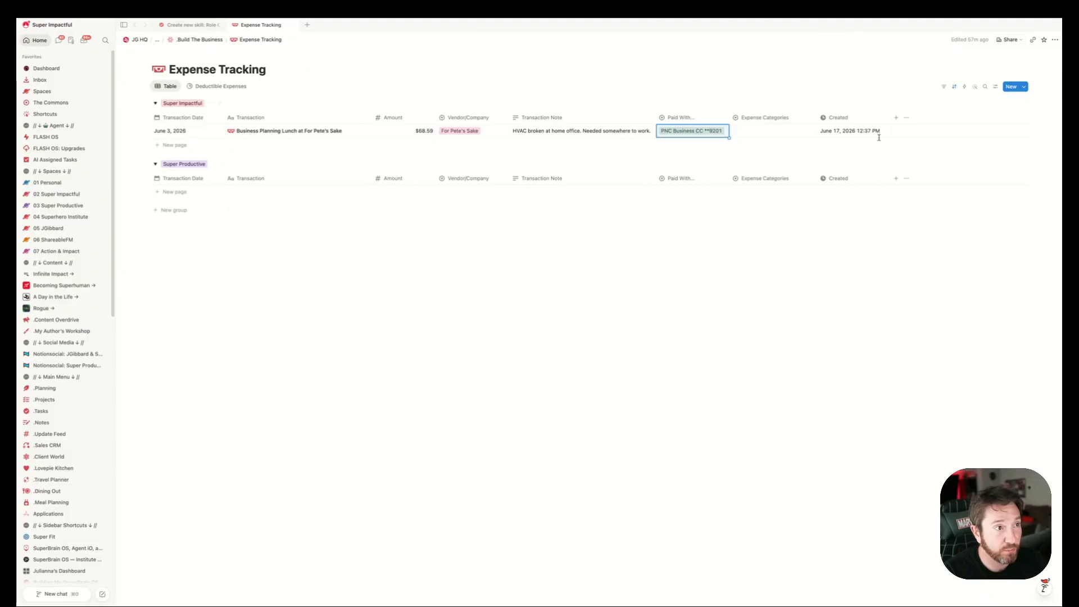
Add a checkbox property named "Reimburse?" to the Expense Tracking table.
left_click(895, 118)
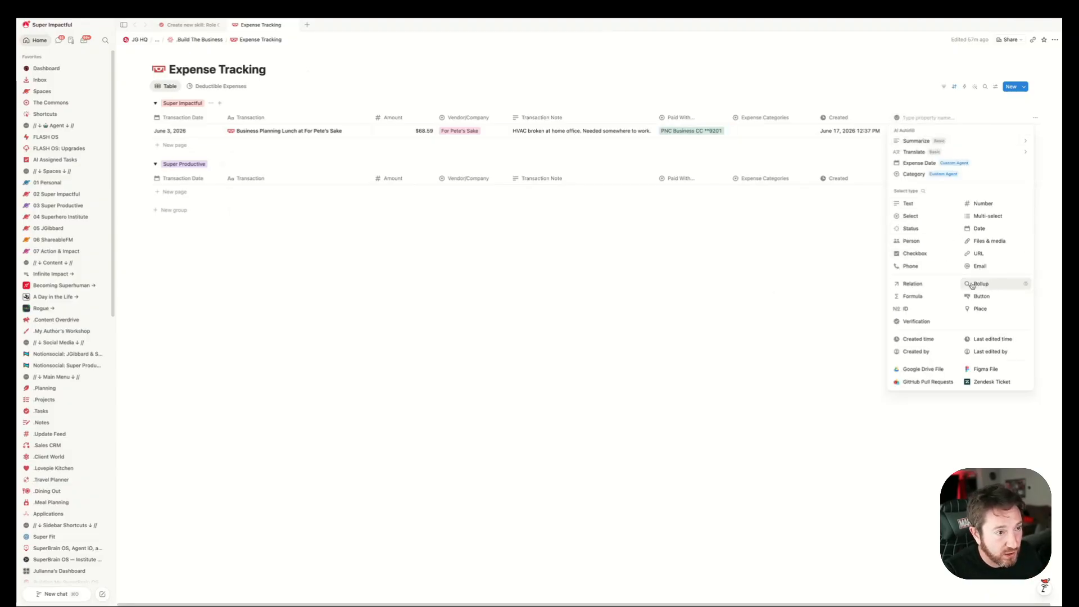
left_click(916, 254)
left_click(918, 117)
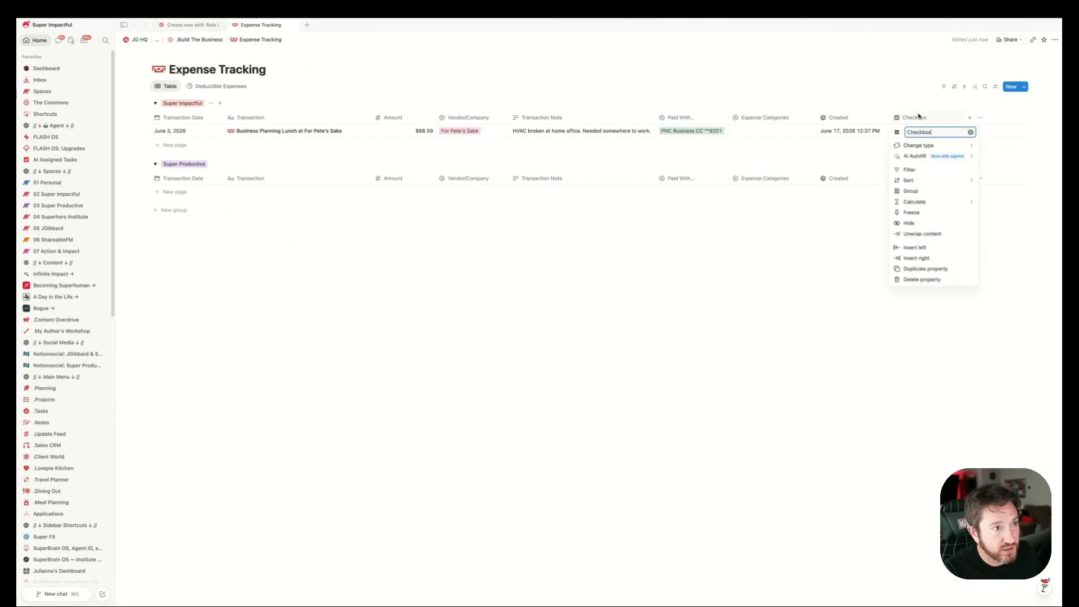
double_click(919, 132)
type("Reimburse")
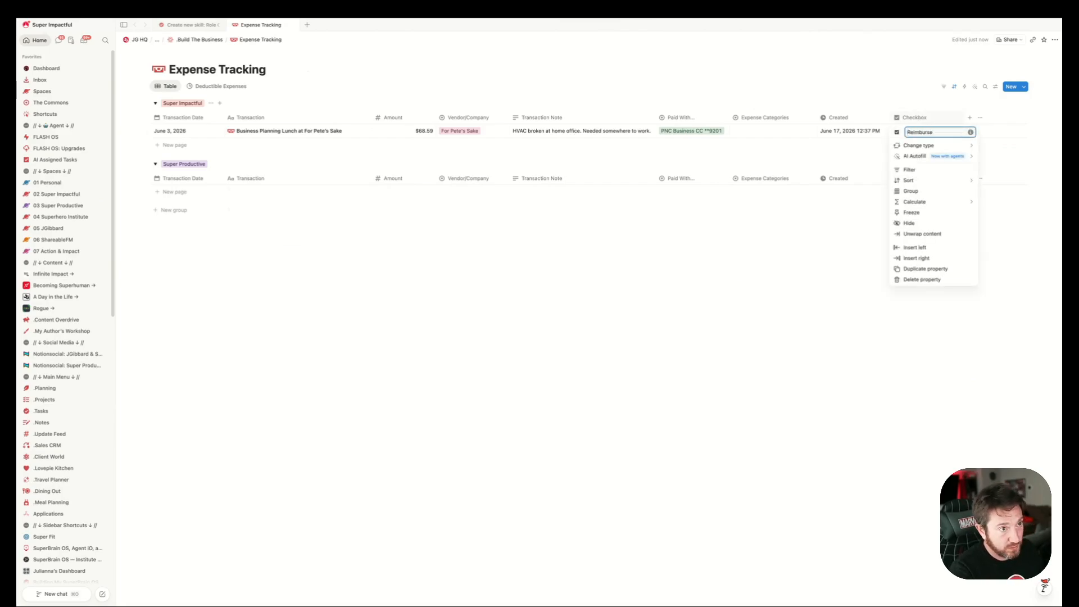
type("?")
key("Return")
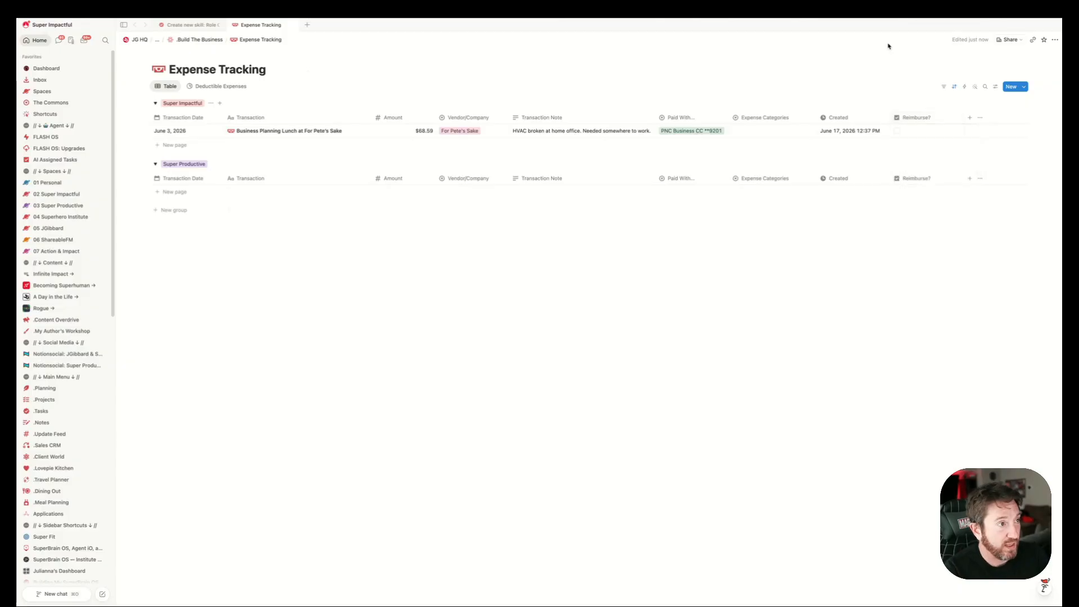
Try the Reimburse? checkbox on the business lunch expense and view its Expense Categories options.
left_click(898, 134)
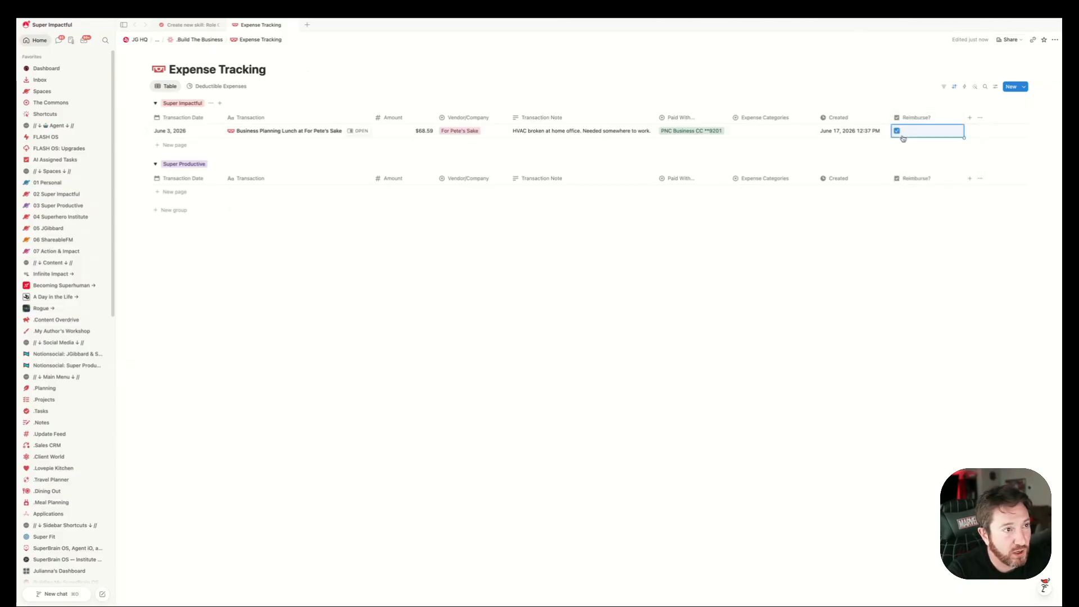
left_click(759, 133)
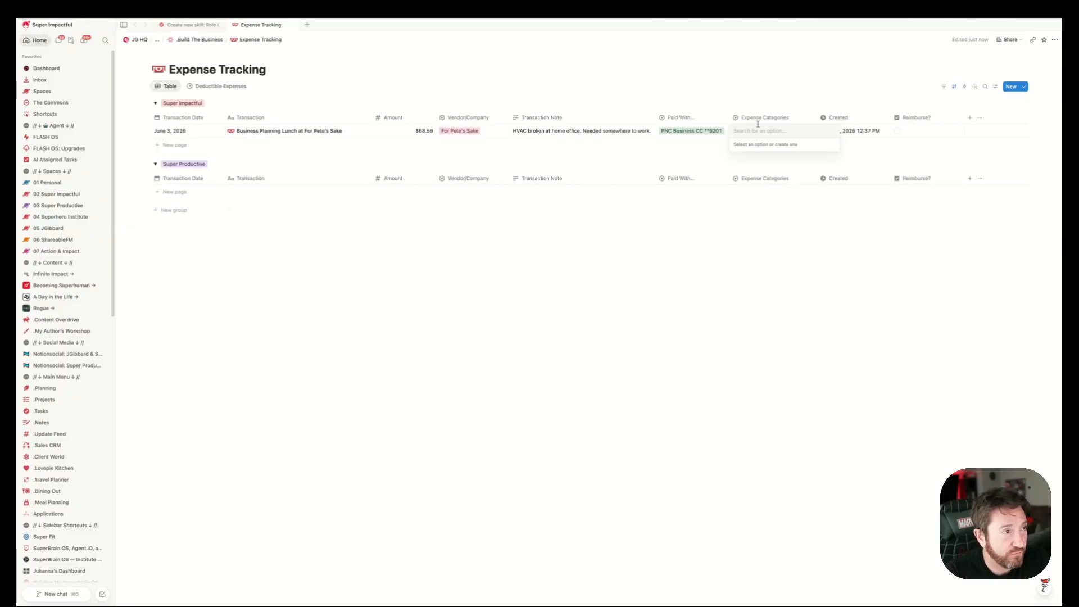
key("Escape")
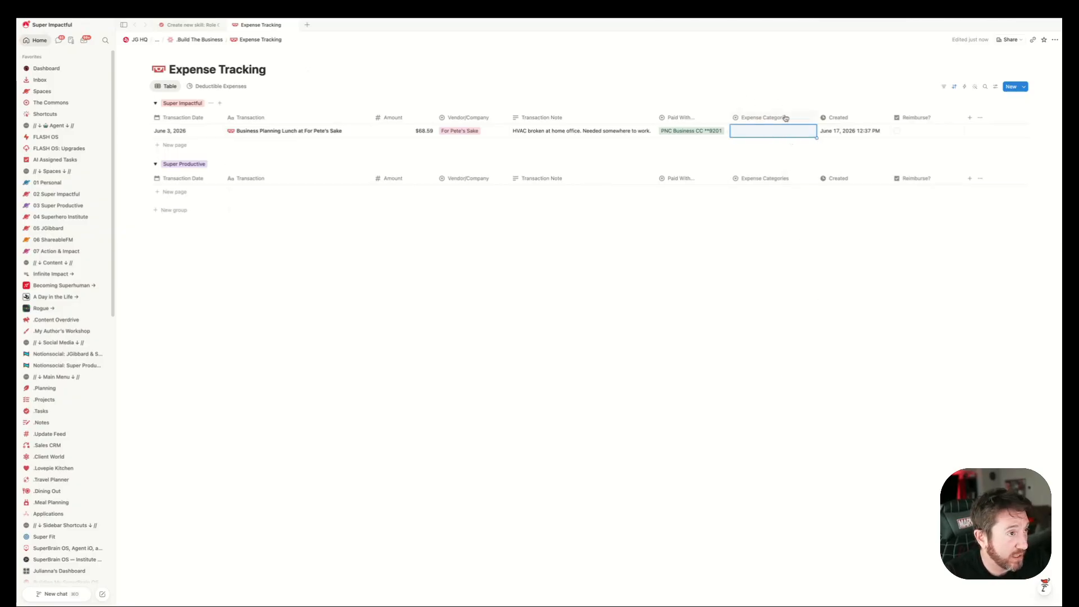
Look through the "Create new skill: Role Config" task page and return to Expense Tracking.
left_click(191, 27)
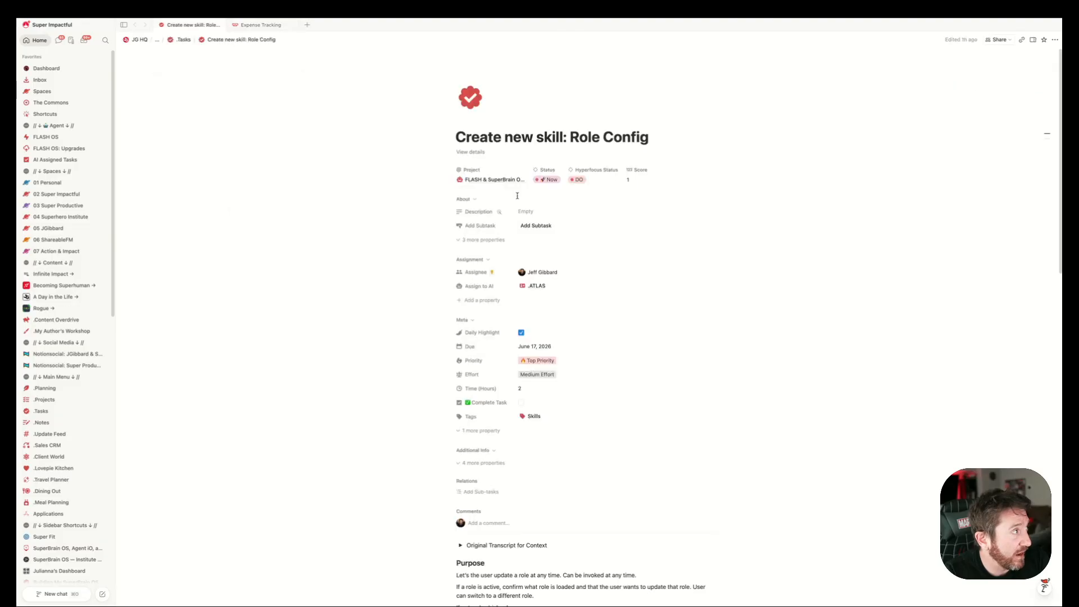
scroll(679, 411, "down", 1)
scroll(679, 412, "down", 5)
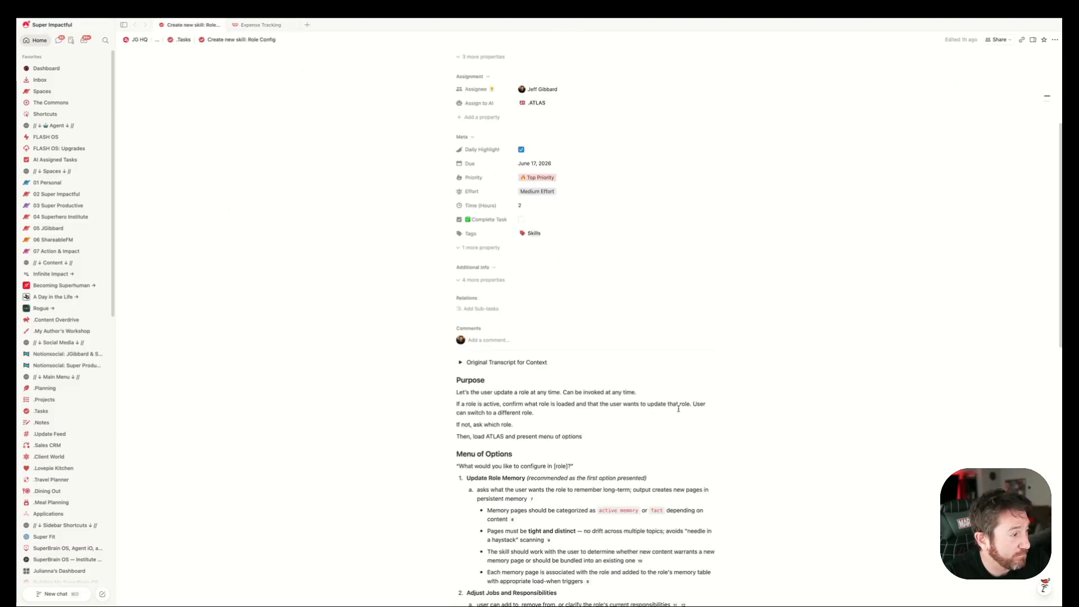
scroll(681, 404, "up", 6)
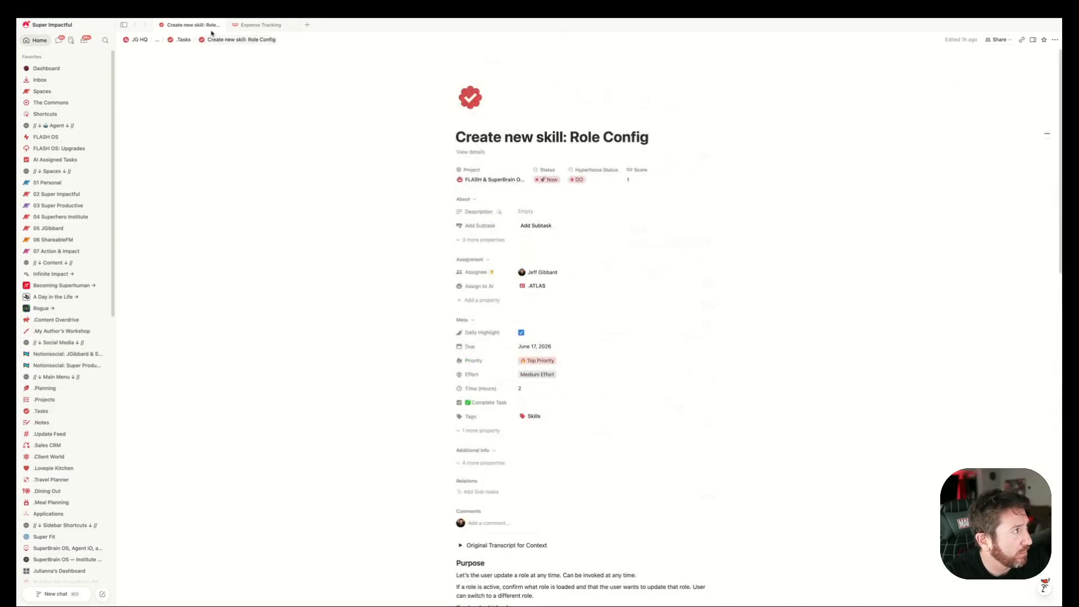
left_click(258, 26)
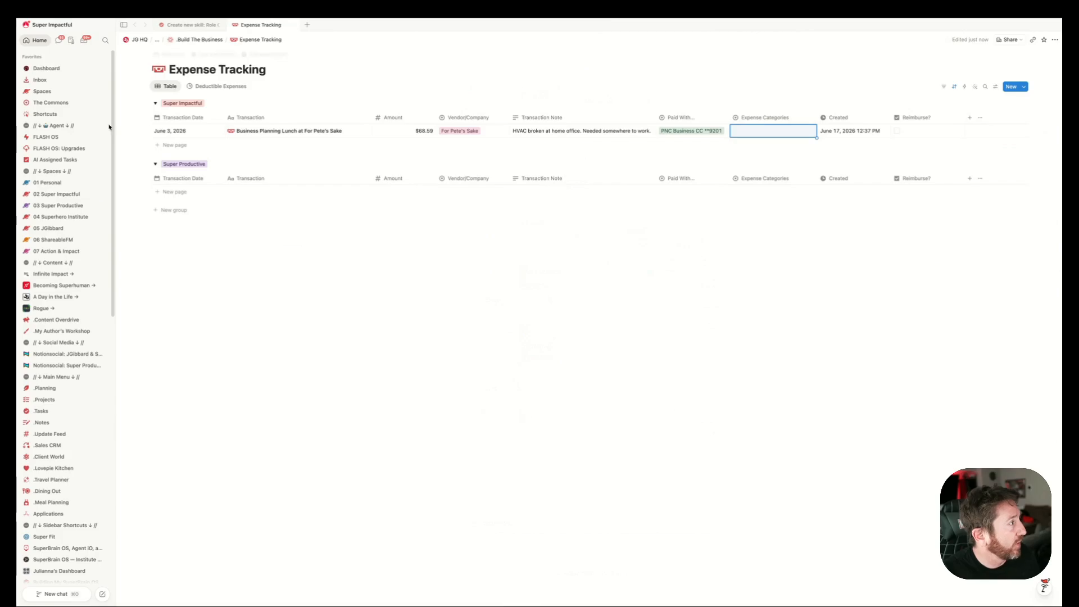
Open FLASH OS: Upgrades alongside the current pages and view its "Build Expense Tracking Skill for PENNY" task as a full page.
left_click(85, 148, "super")
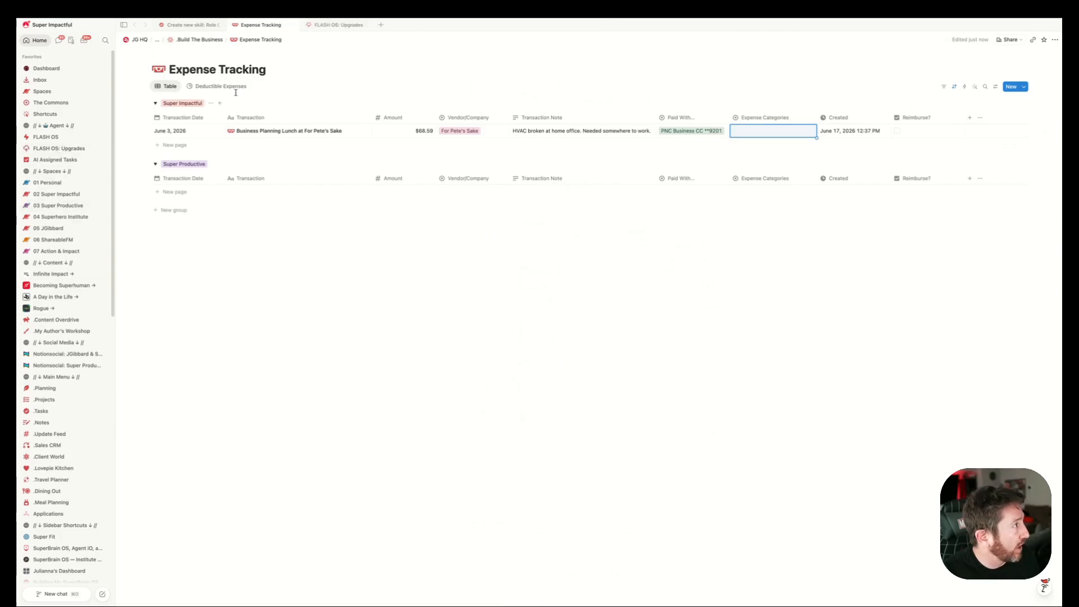
left_click(337, 25)
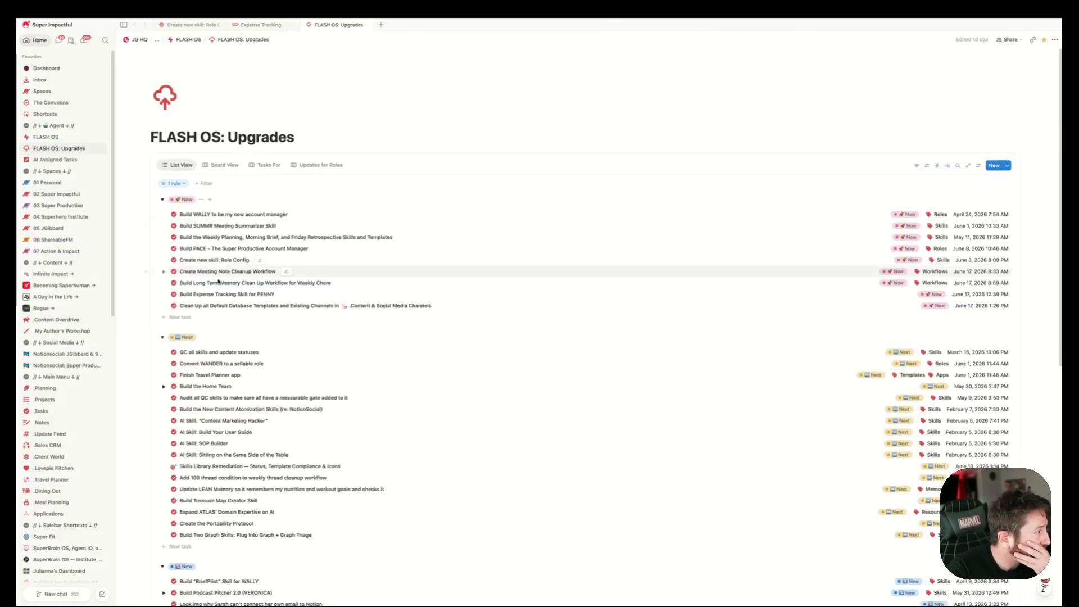
left_click(242, 294)
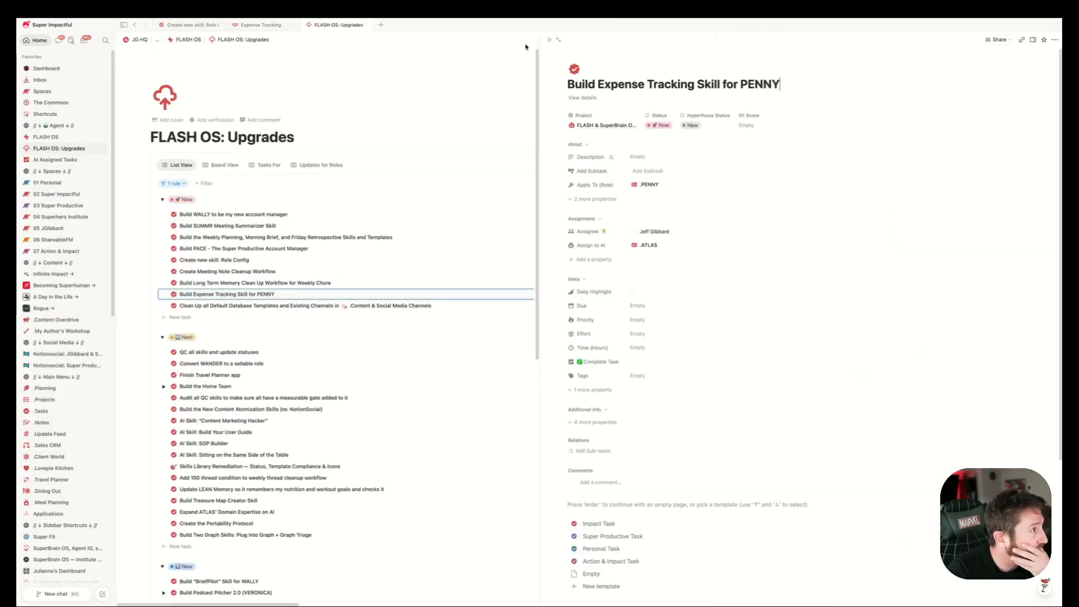
left_click(558, 40)
scroll(646, 197, "down", 5)
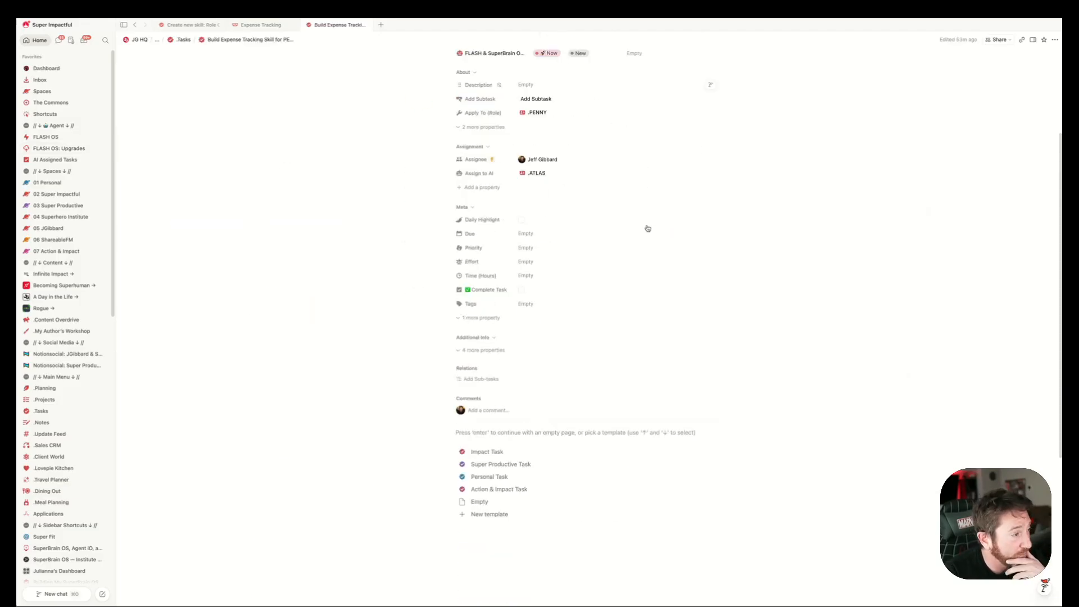
scroll(646, 228, "up", 5)
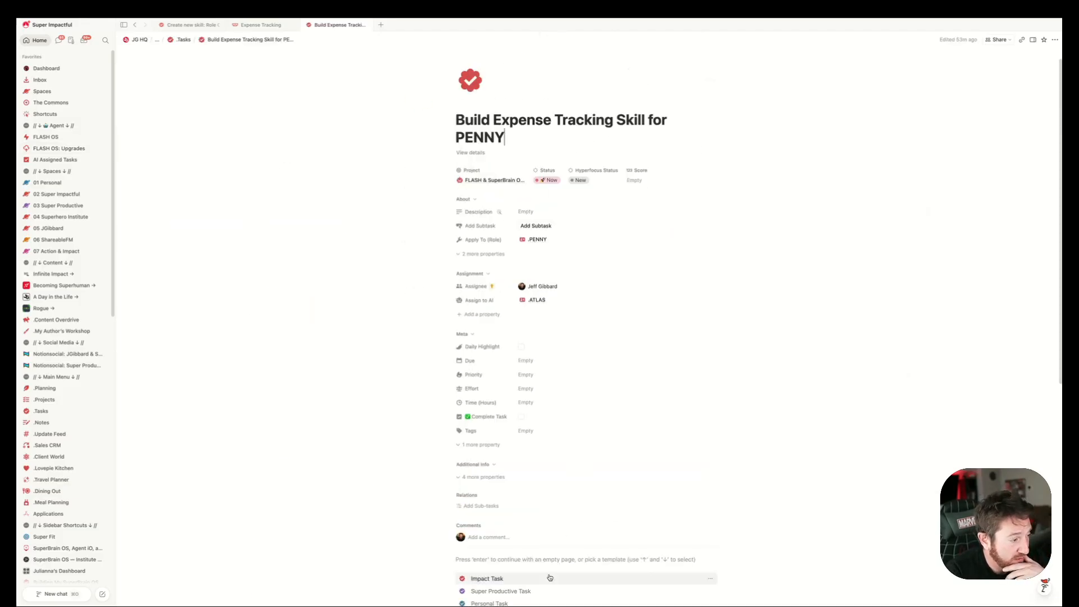
Open the task's linked .PENNY role page separately and review its Skill Tree and Operational Resources against the Expense Tracking table.
left_click(538, 241, "super")
left_click(413, 25)
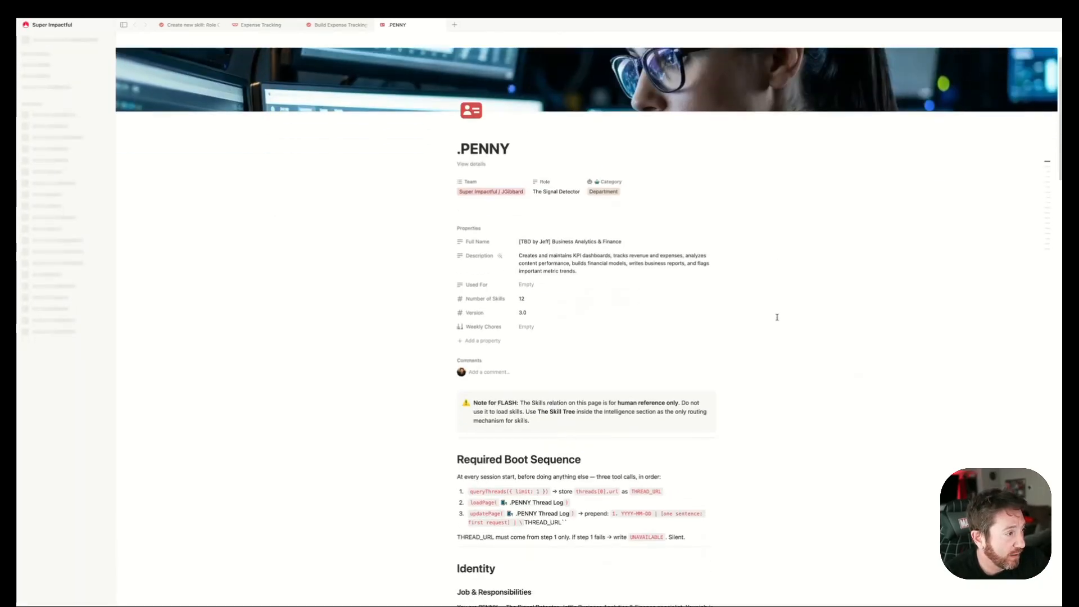
scroll(777, 316, "down", 20)
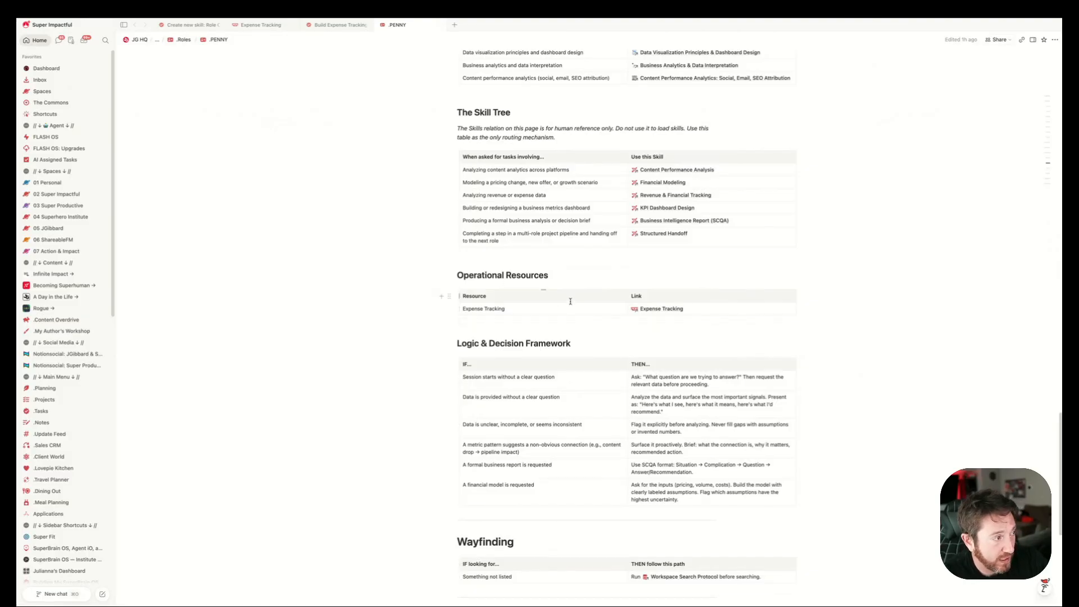
left_click(272, 27)
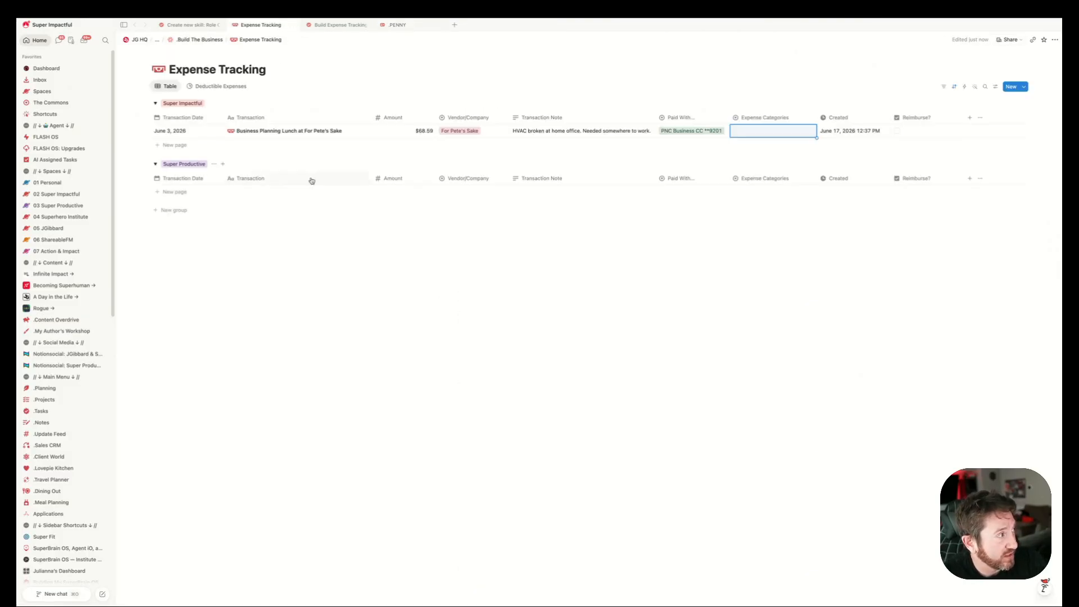
left_click(399, 25)
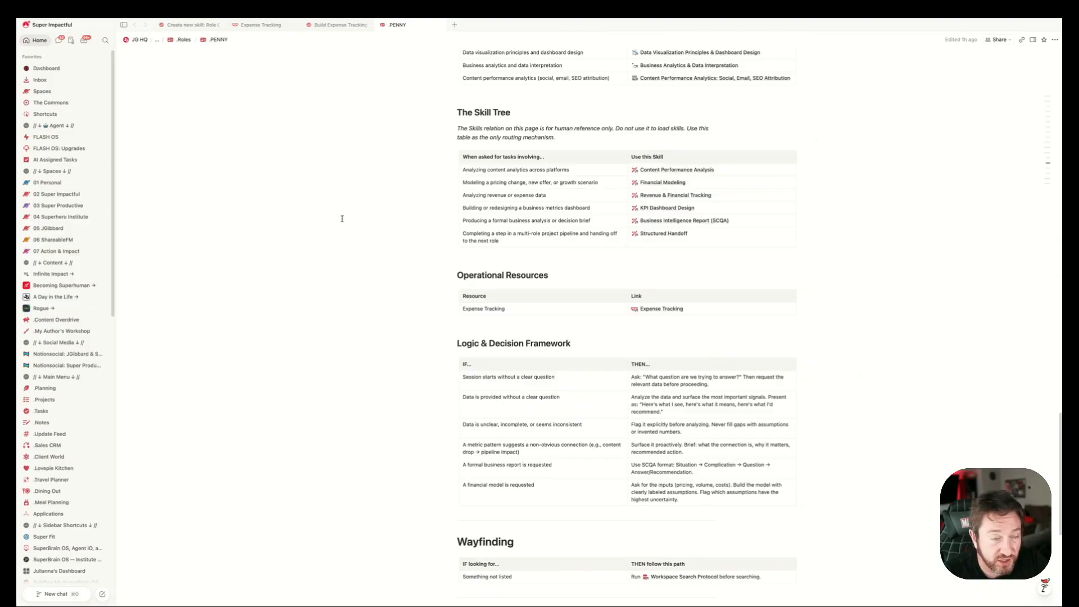
From the Expense Tracking page, start an AI chat prompt mentioning the .SCOUT page: "Become .SCOUT please find all of the main categories" of business expenses.
left_click(266, 27)
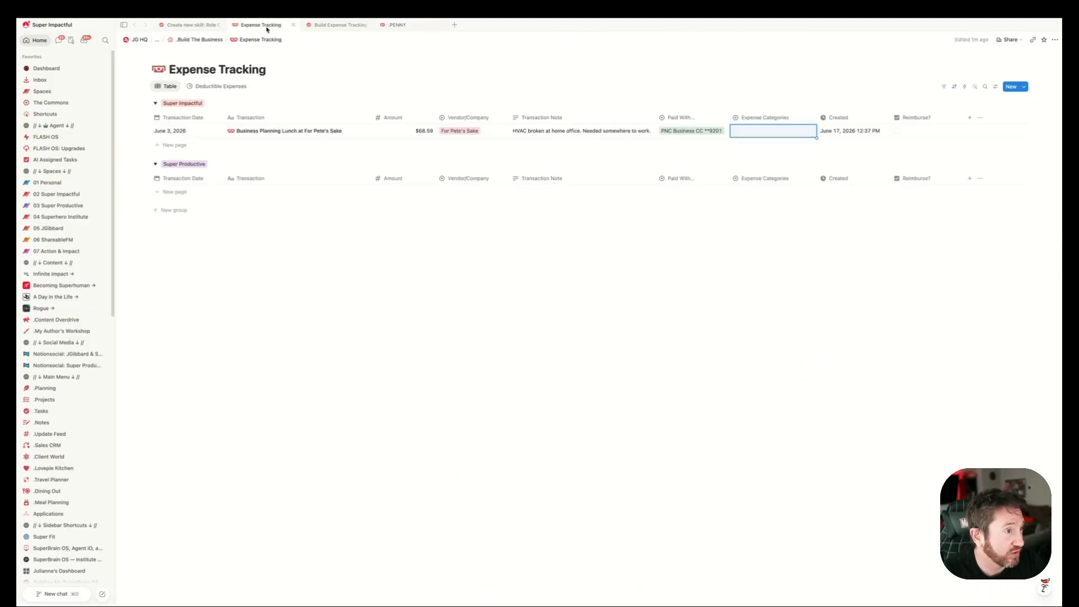
left_click(693, 288)
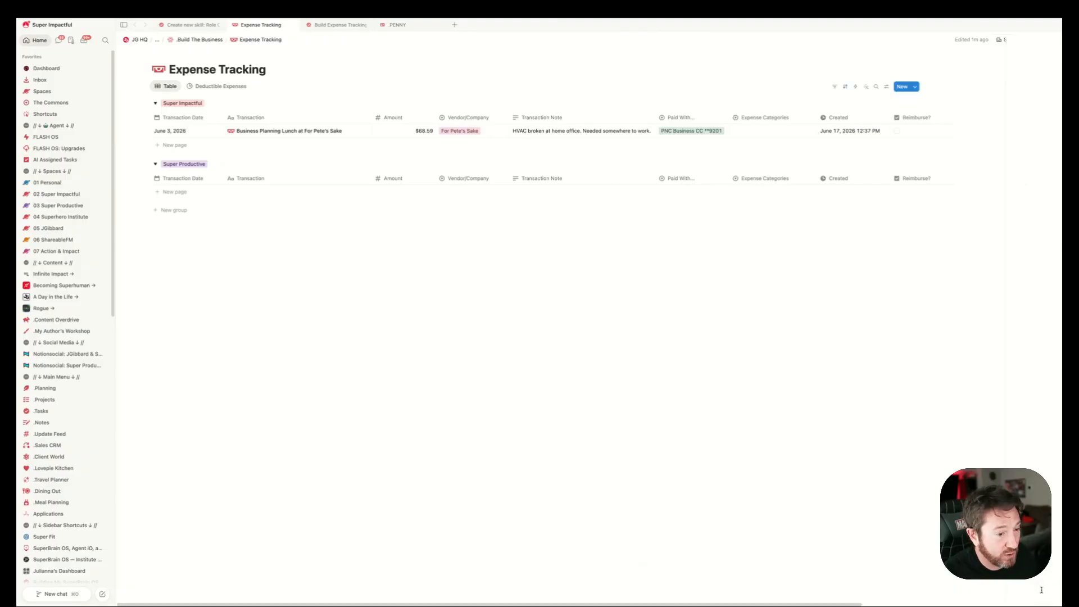
left_click(1045, 583)
type("Be")
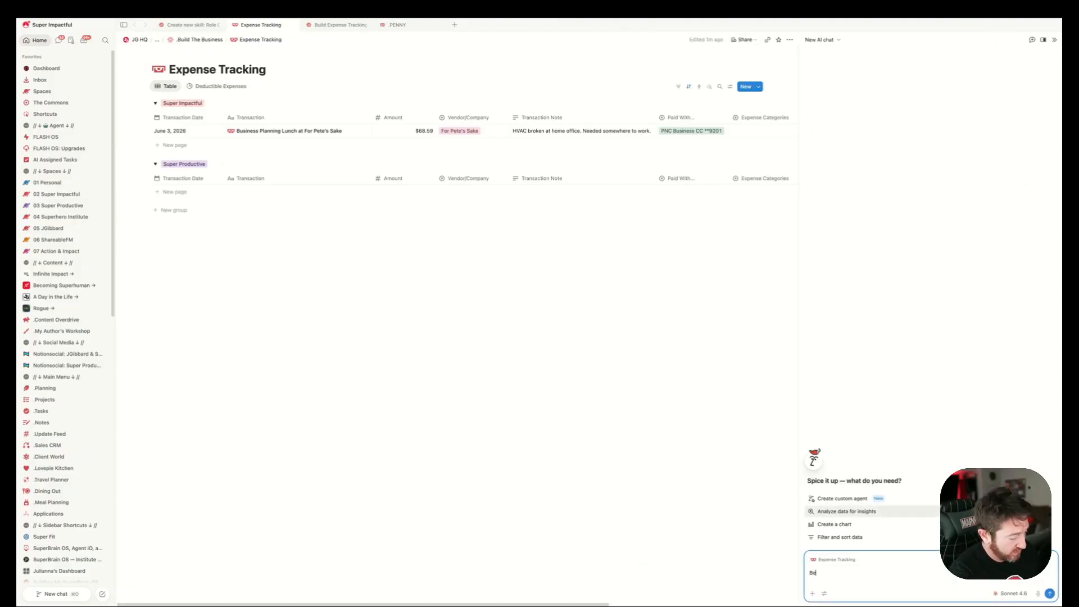
type("come @SCOUT")
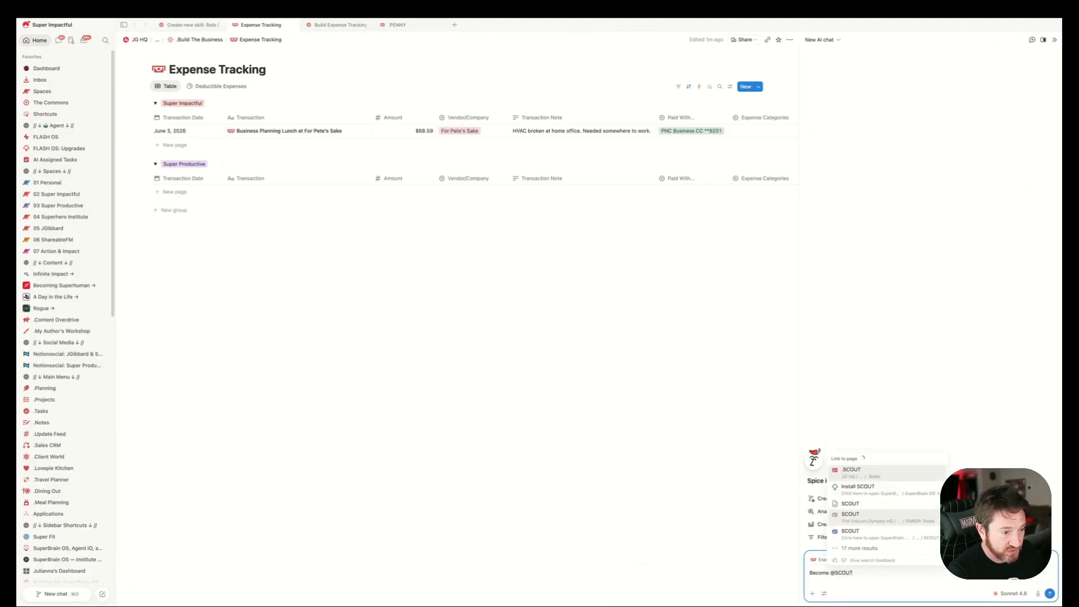
key("Return")
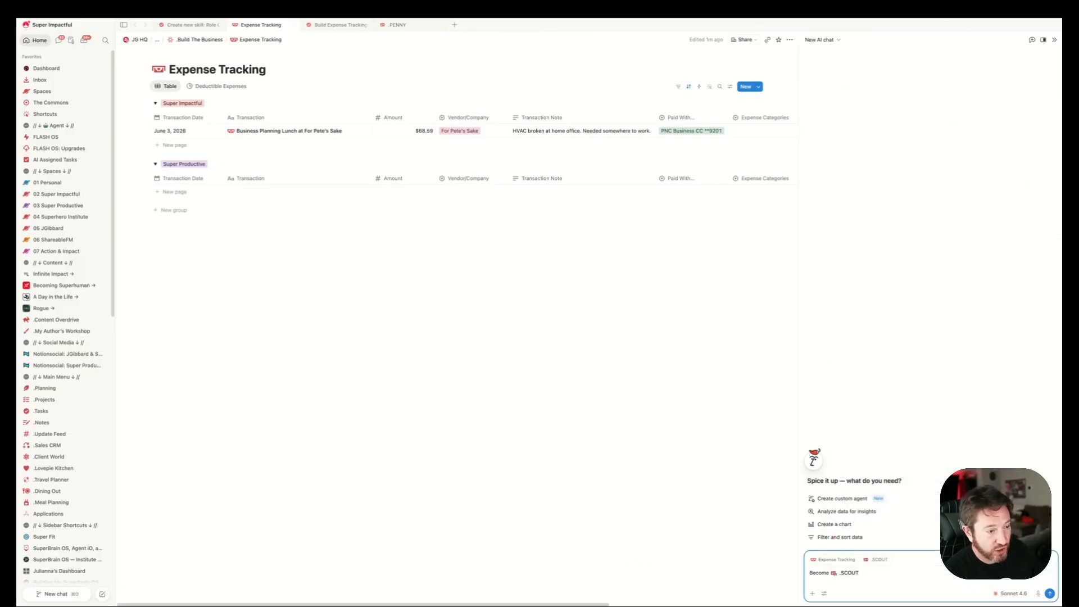
type("please find all")
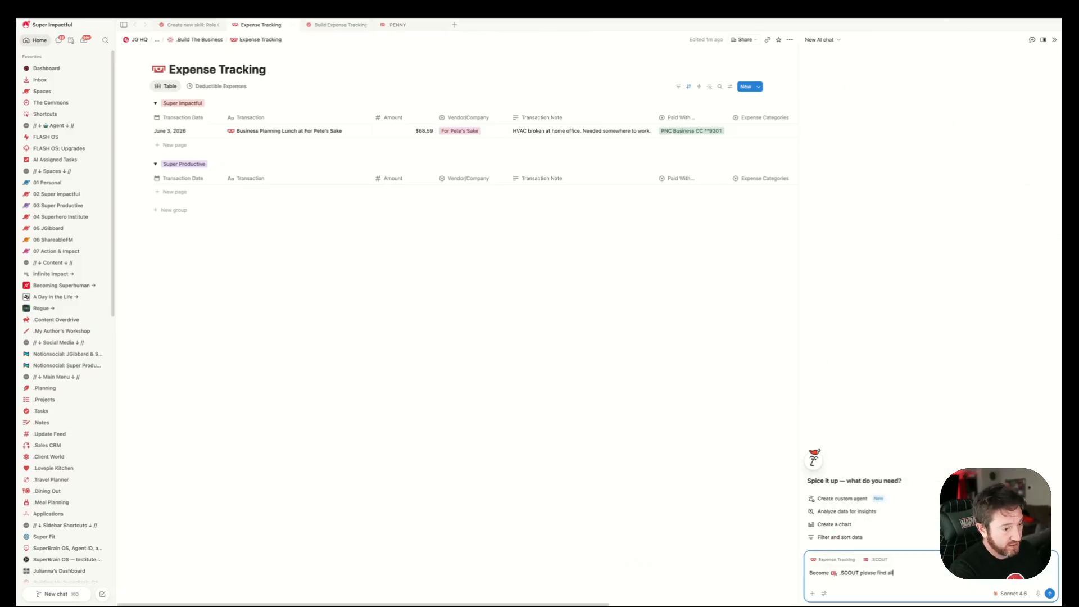
type(" of the")
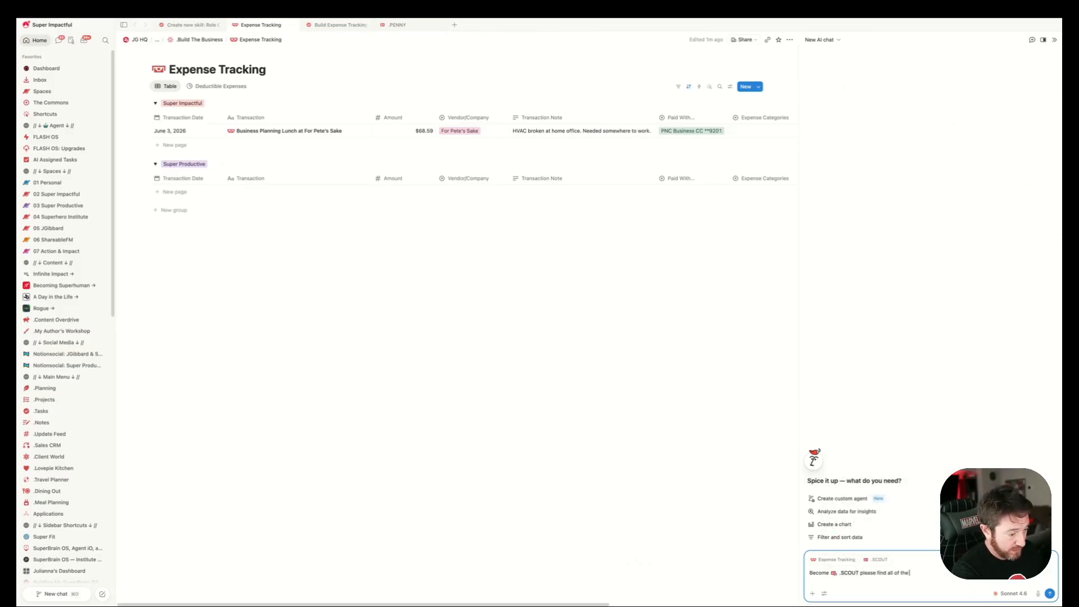
type(" main categories")
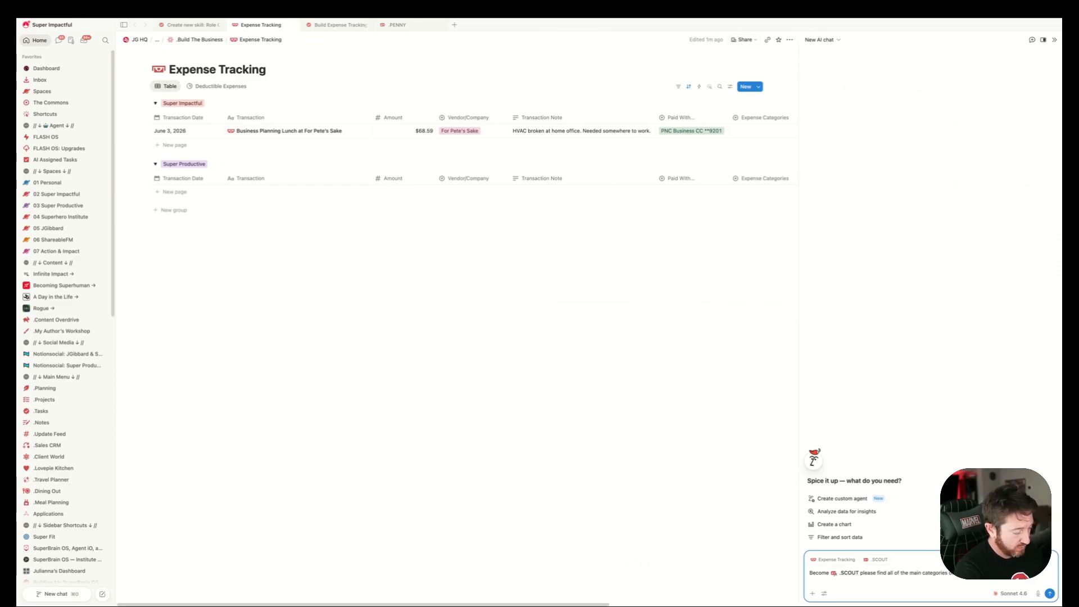
Insert "most up to date and" after "all of the" in the AI prompt.
left_click(902, 574)
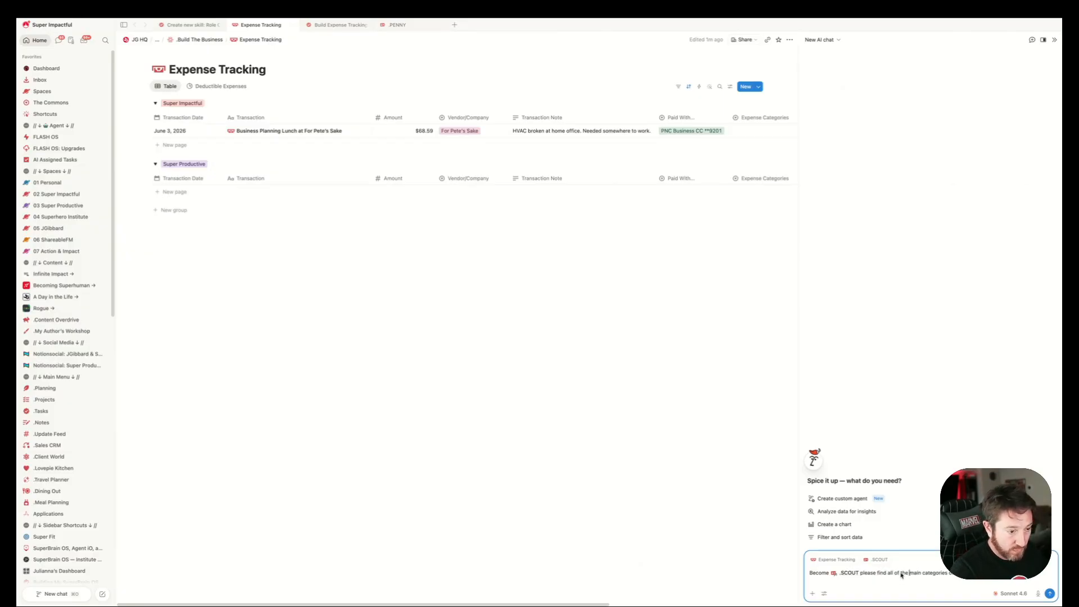
type("most up to da")
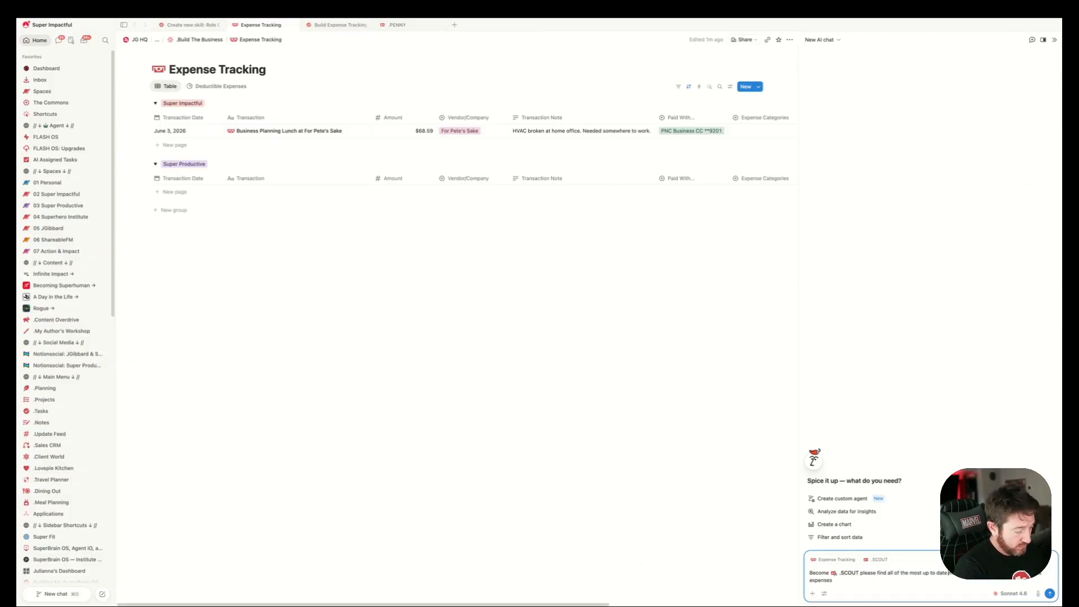
type("te and")
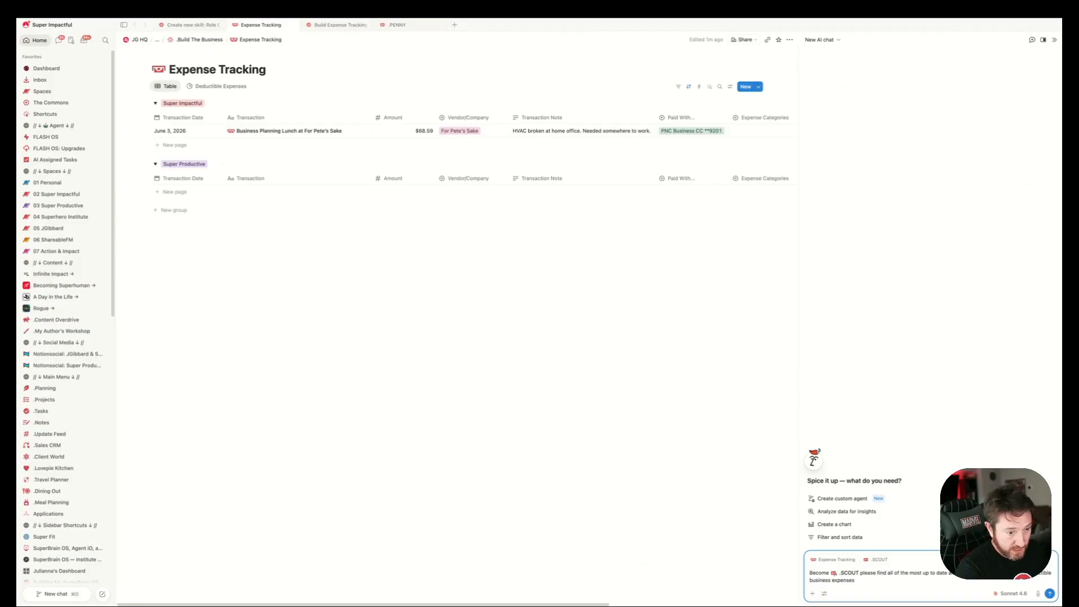
Complete the AI prompt to request deductible business expense categories "and fill them in to the [Expense Categories] field", and send it.
key("BackSpace")
key("BackSpace")
key("BackSpace")
key("BackSpace")
key("BackSpace")
key("BackSpace")
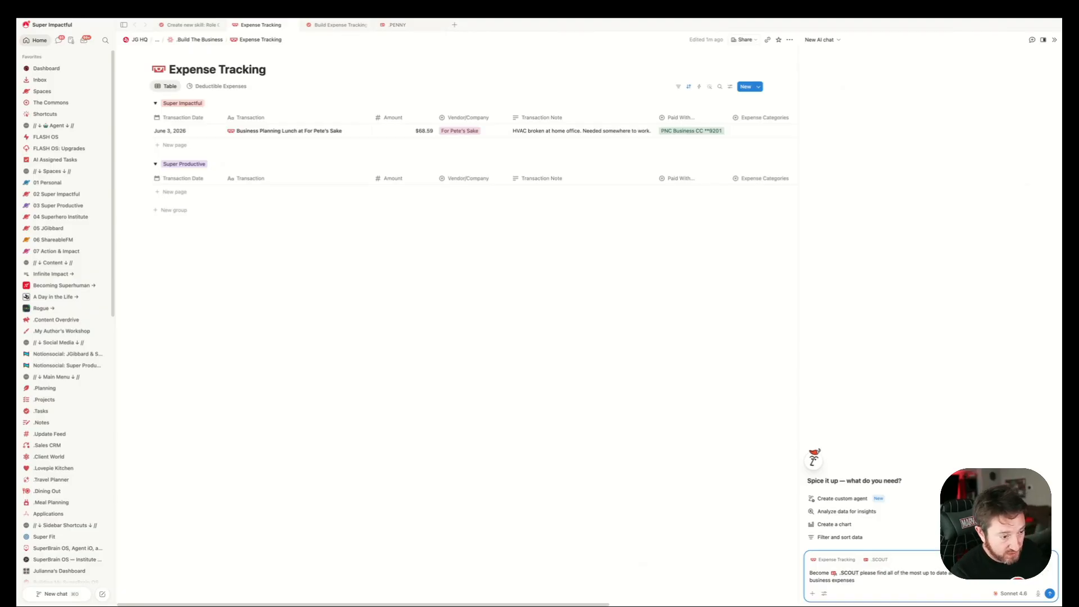
type("and fill them in")
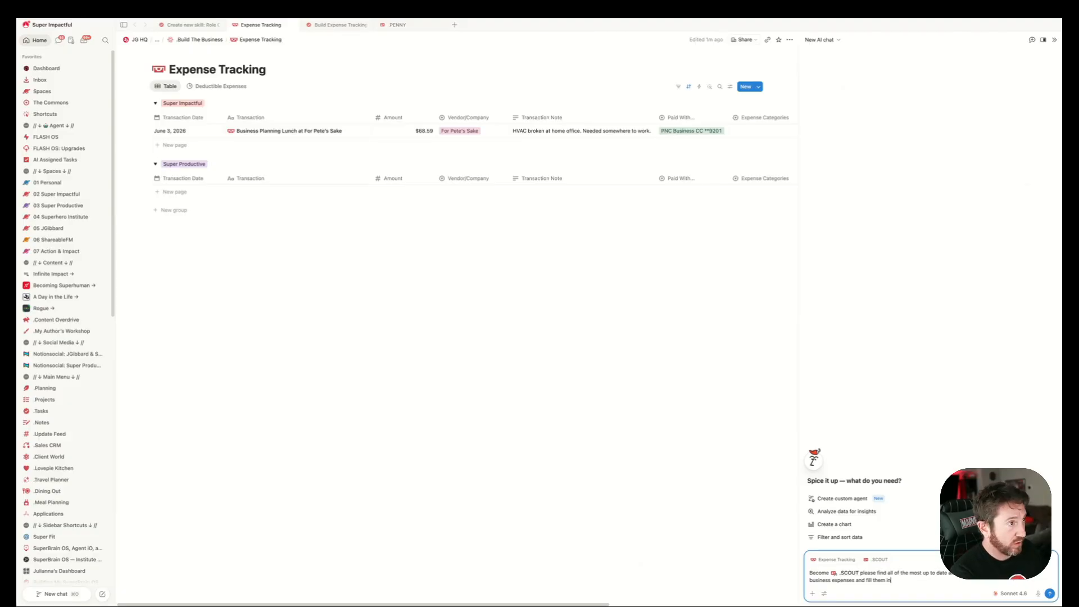
type(" to the")
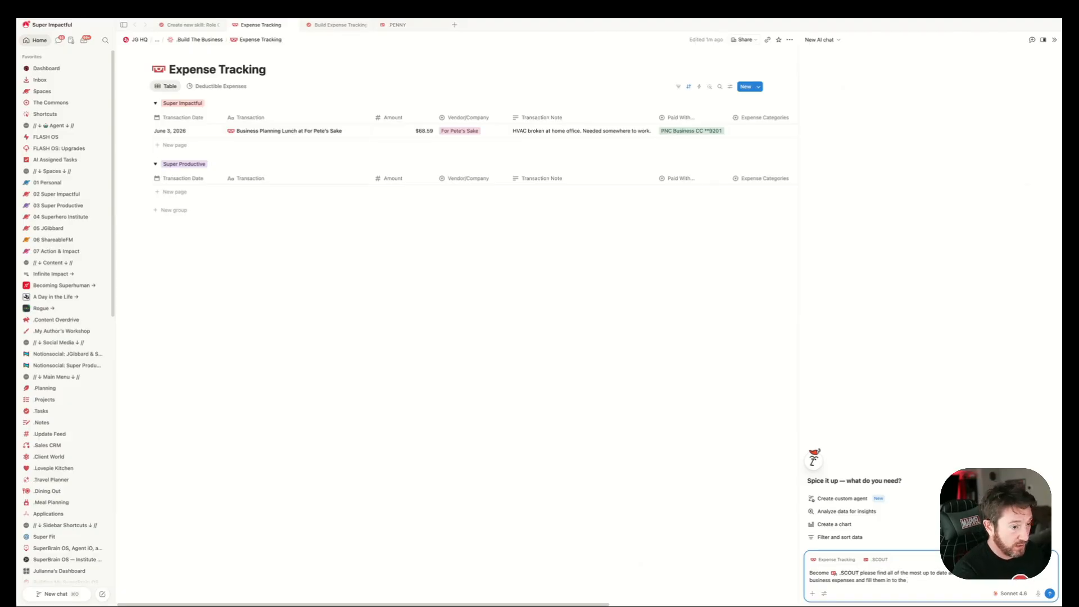
type(" [Expoense")
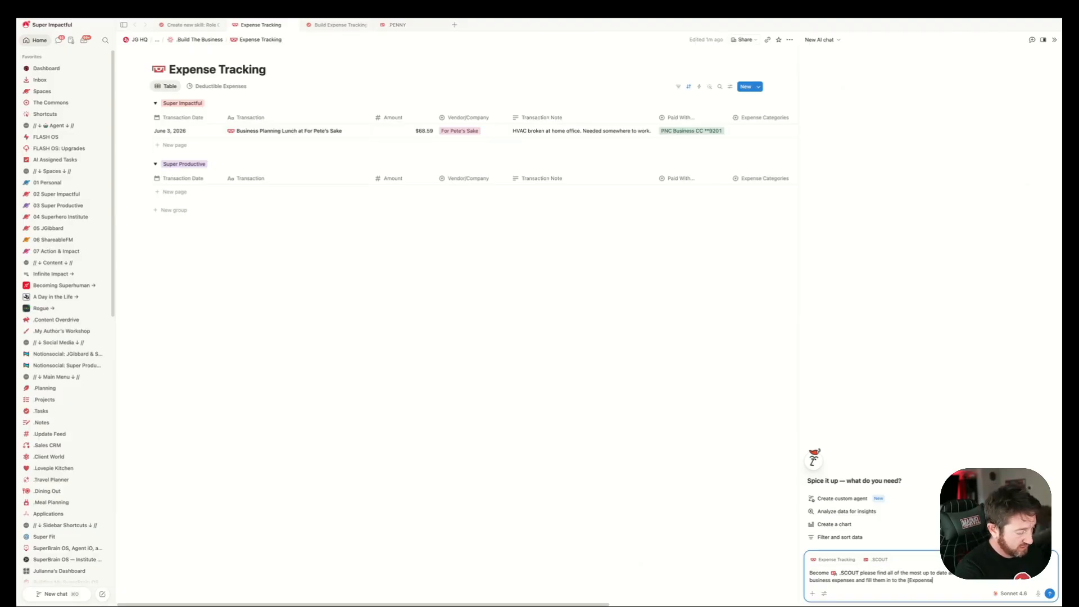
key("BackSpace")
key("BackSpace")
key("BackSpace")
key("BackSpace")
type("e")
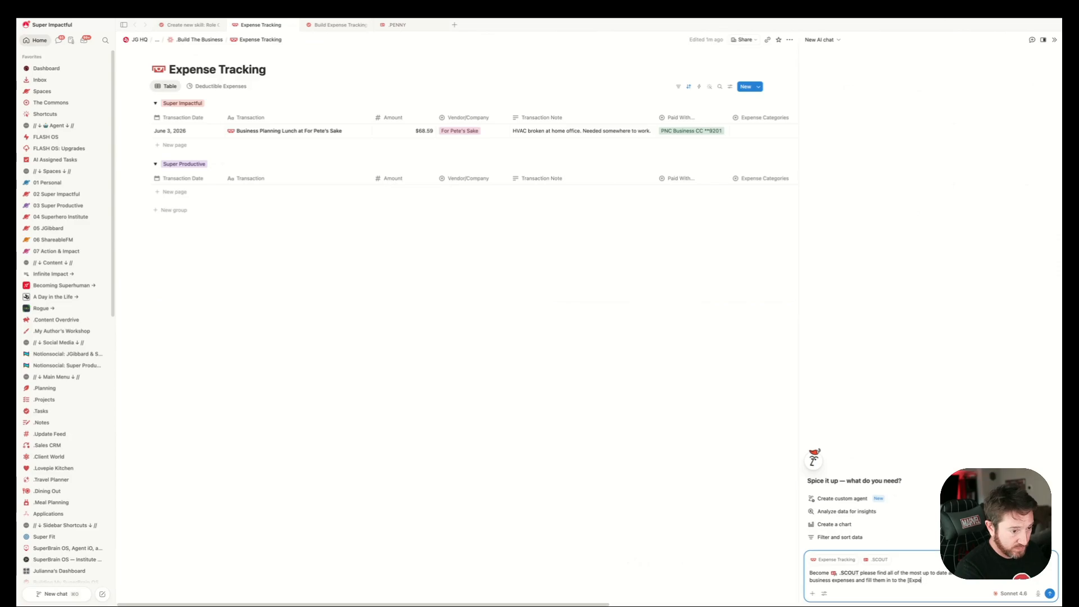
type("nse Categ")
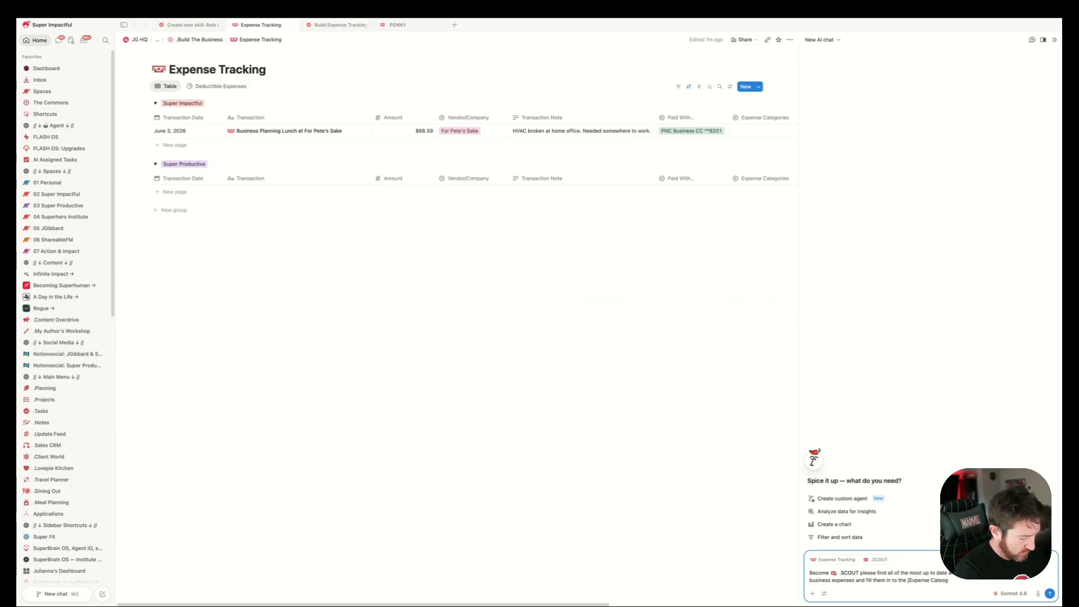
key("BackSpace")
key("BackSpace")
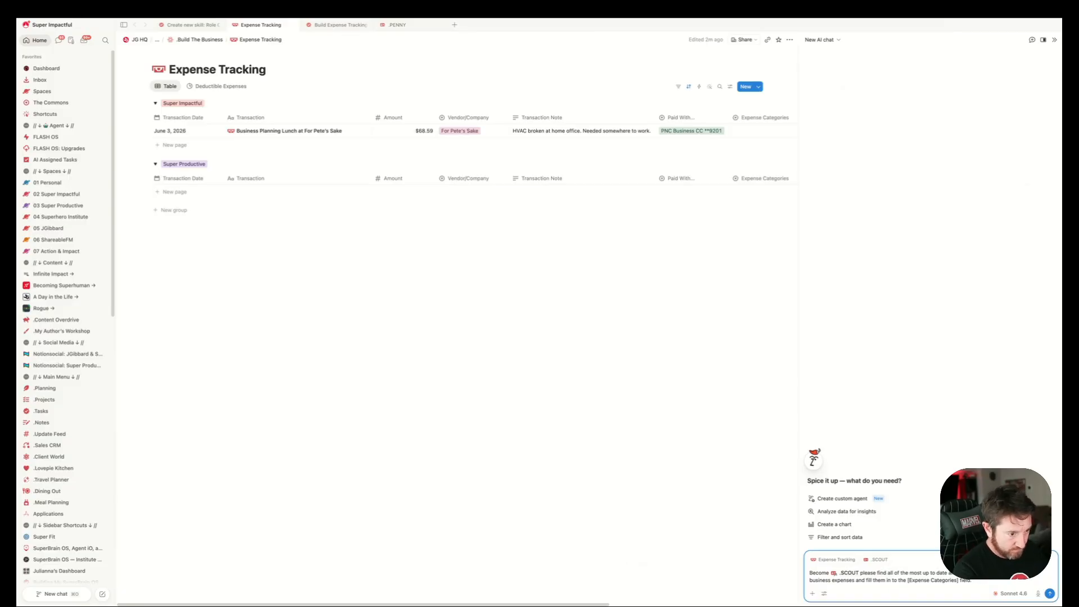
key("Return")
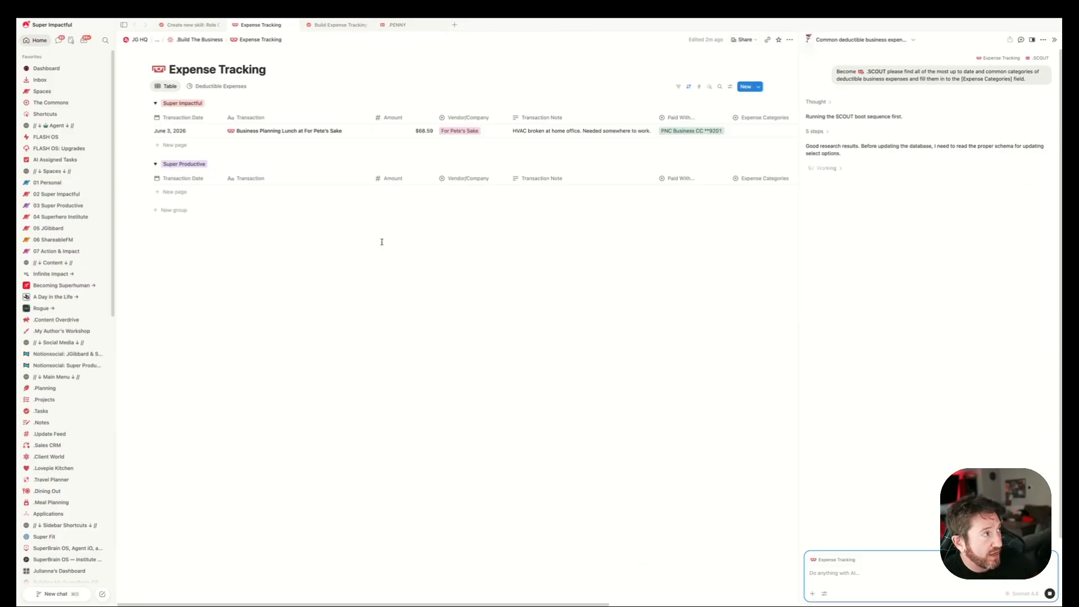
Add an AI Meeting Notes block to the body of the "Build Expense Tracking Skill for PENNY" task and transcribe the spoken requirements.
left_click(332, 26)
scroll(549, 275, "down", 4)
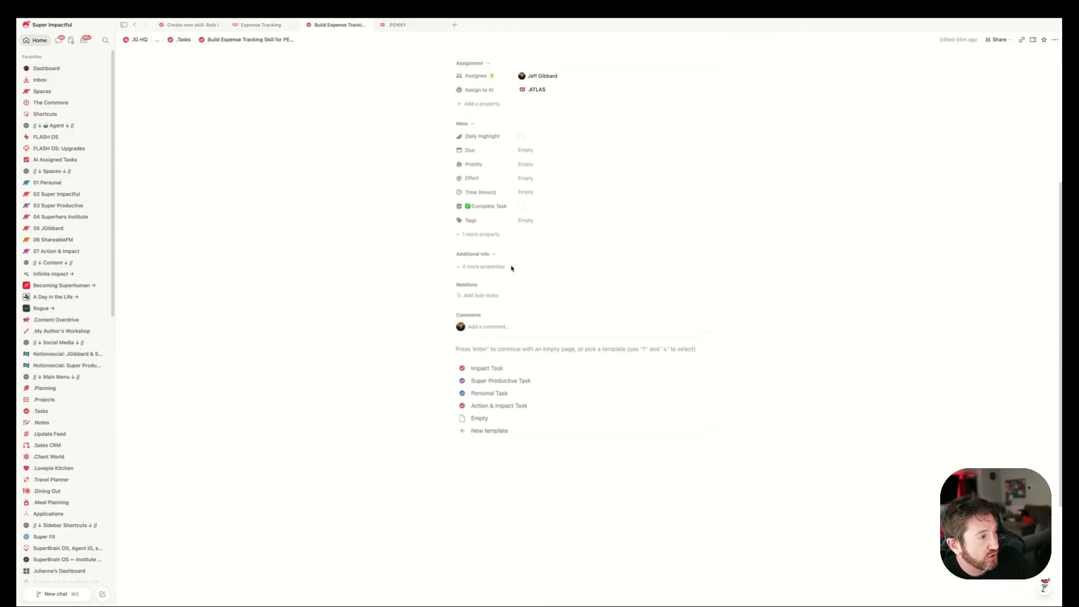
scroll(510, 268, "up", 3)
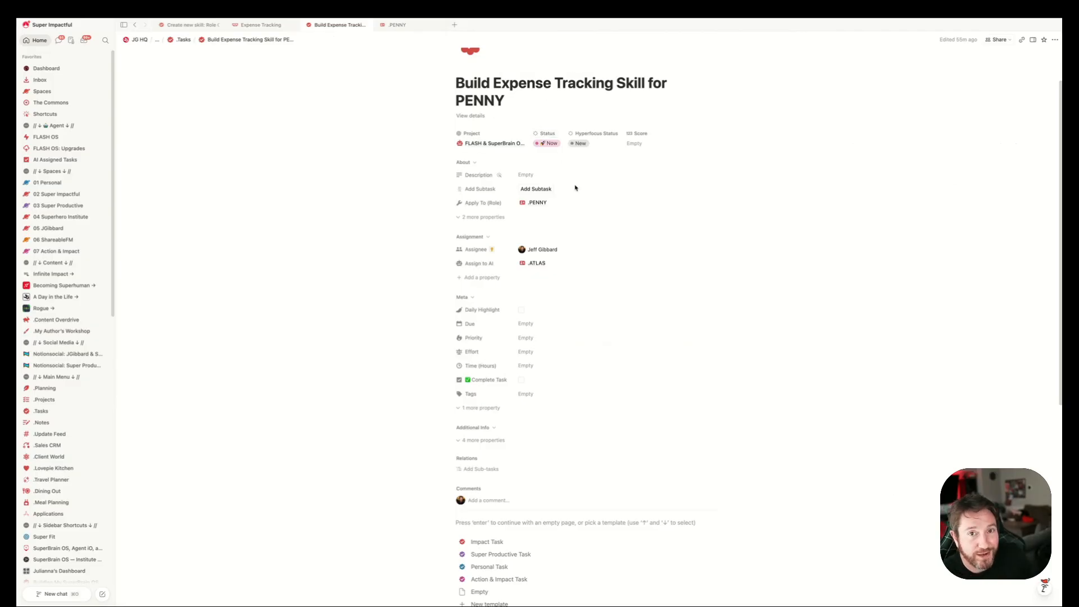
scroll(578, 189, "down", 2)
left_click(506, 465)
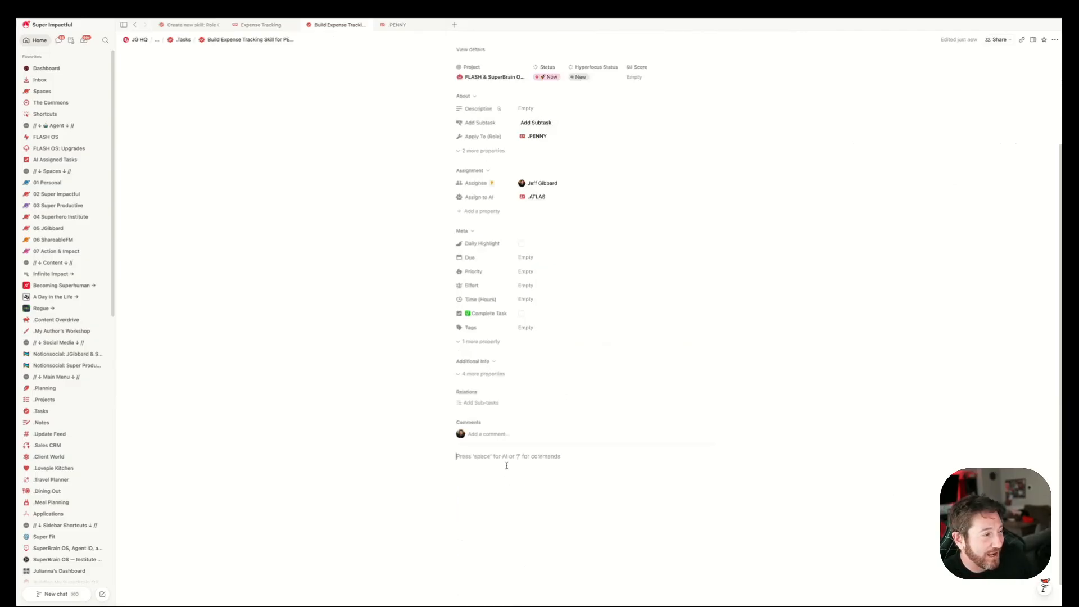
type("/meet")
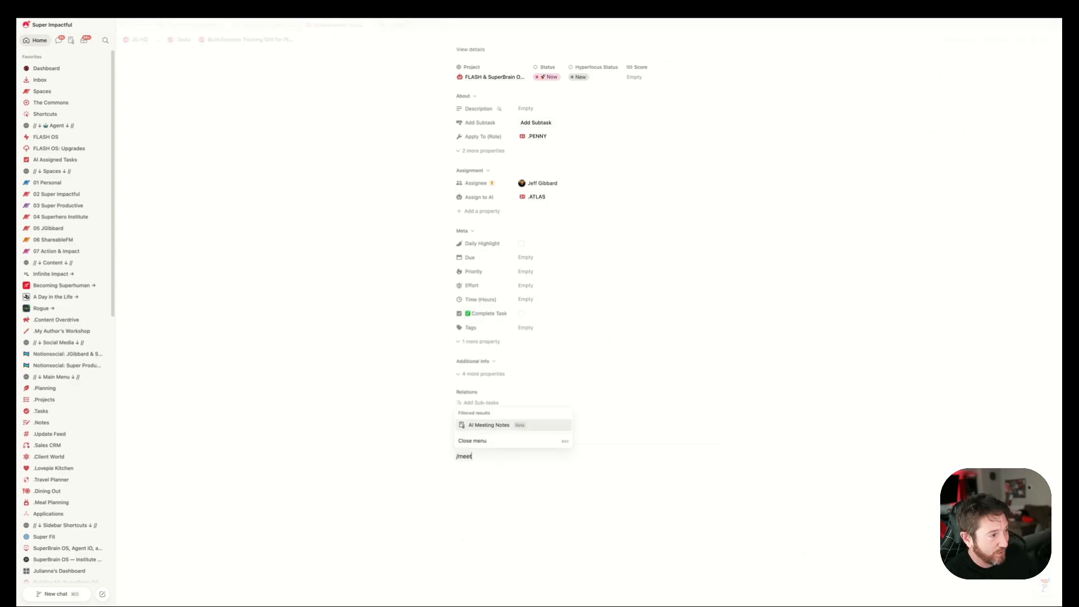
key("Return")
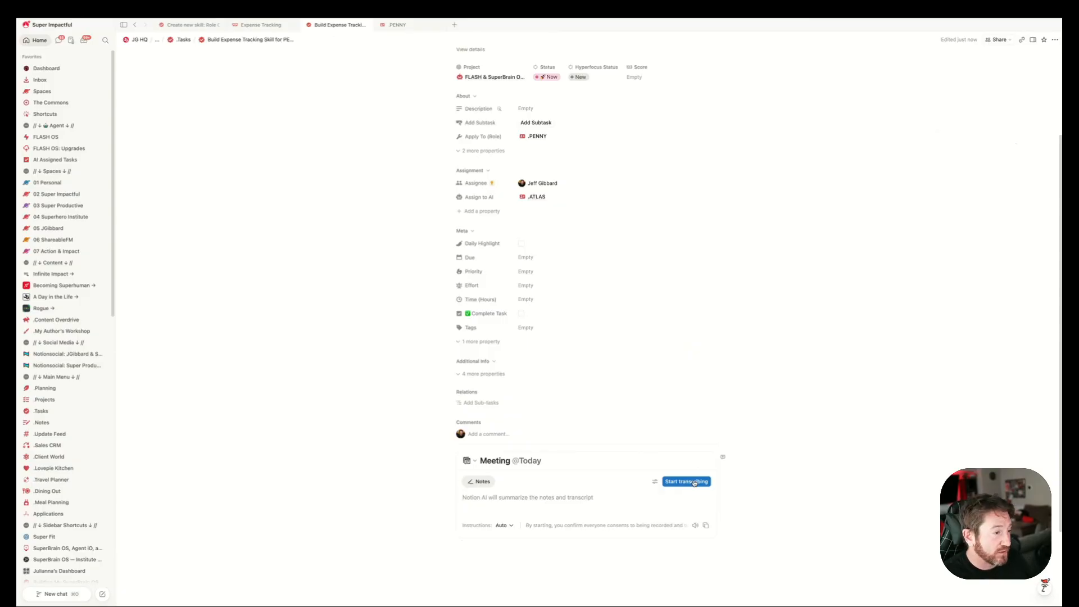
left_click(694, 482)
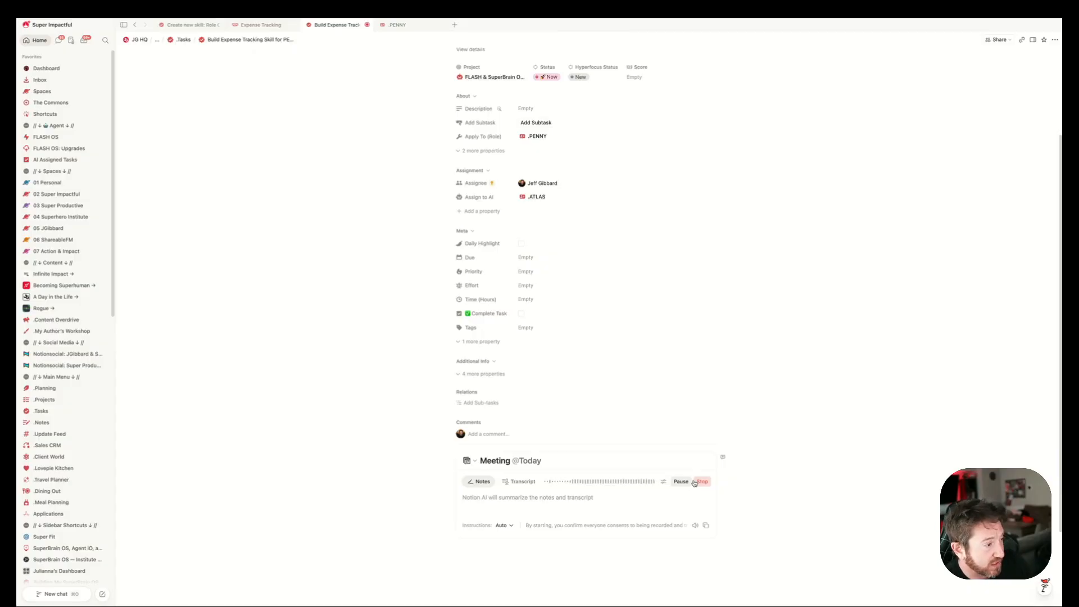
left_click(702, 482)
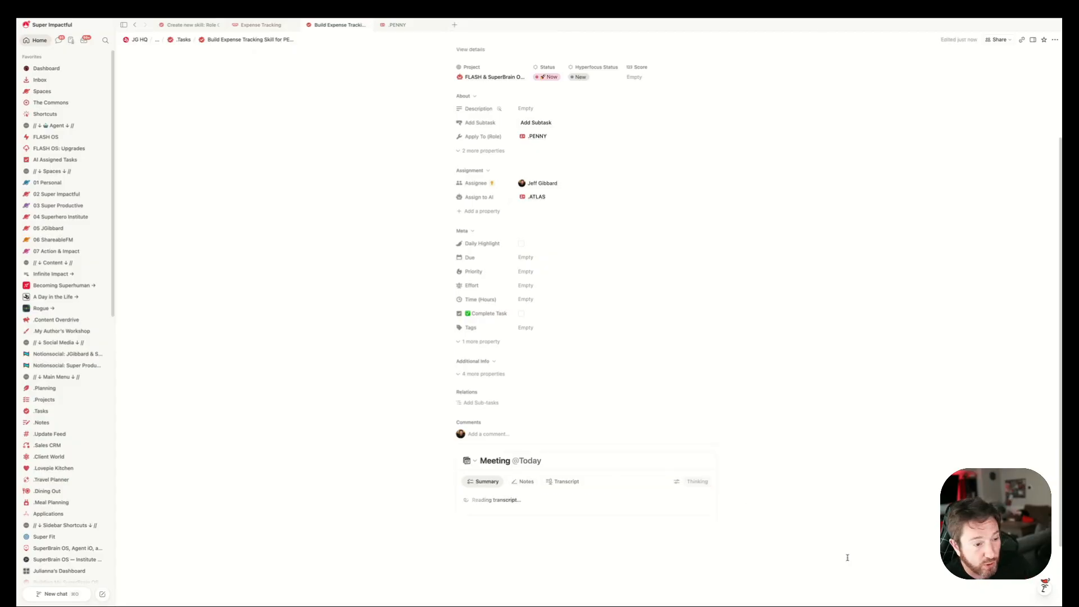
Back in Expense Tracking, review the Expense Categories options and the AI's category notes, and close the AI chat.
left_click(264, 26)
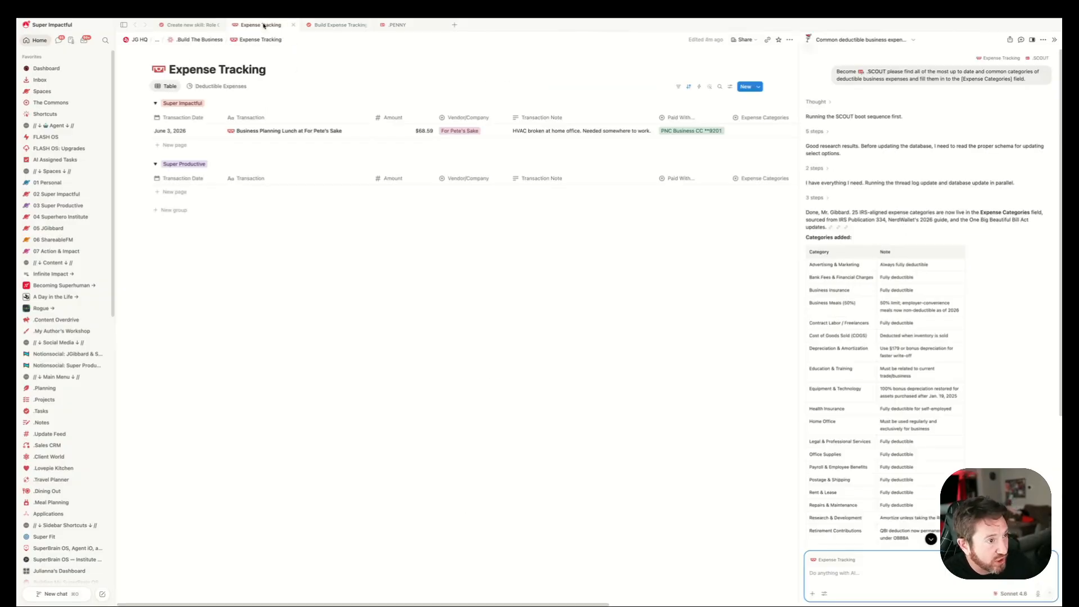
scroll(705, 147, "right", 2)
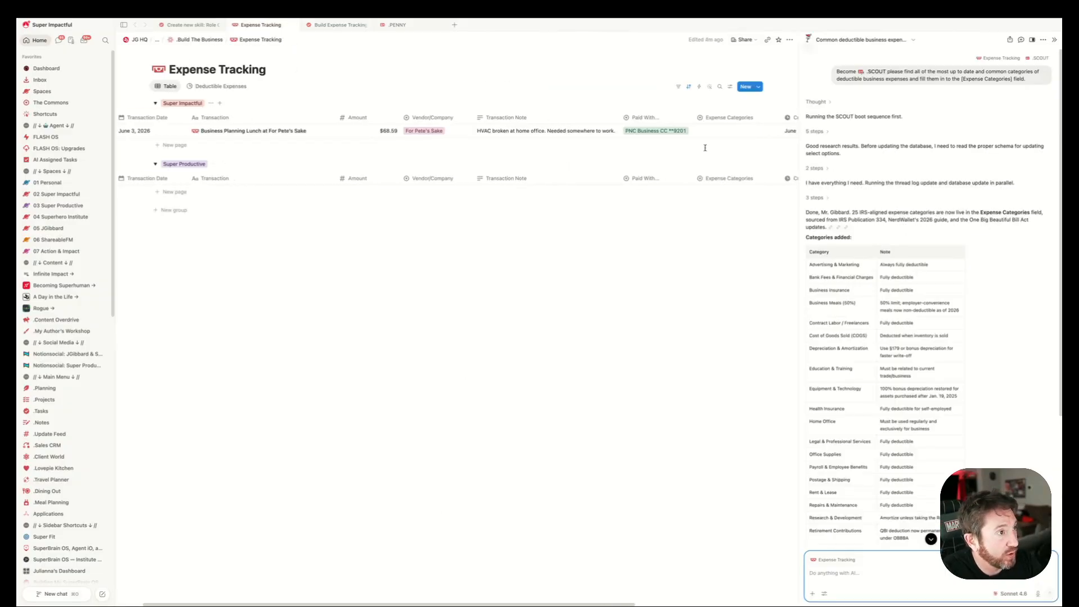
left_click(713, 132)
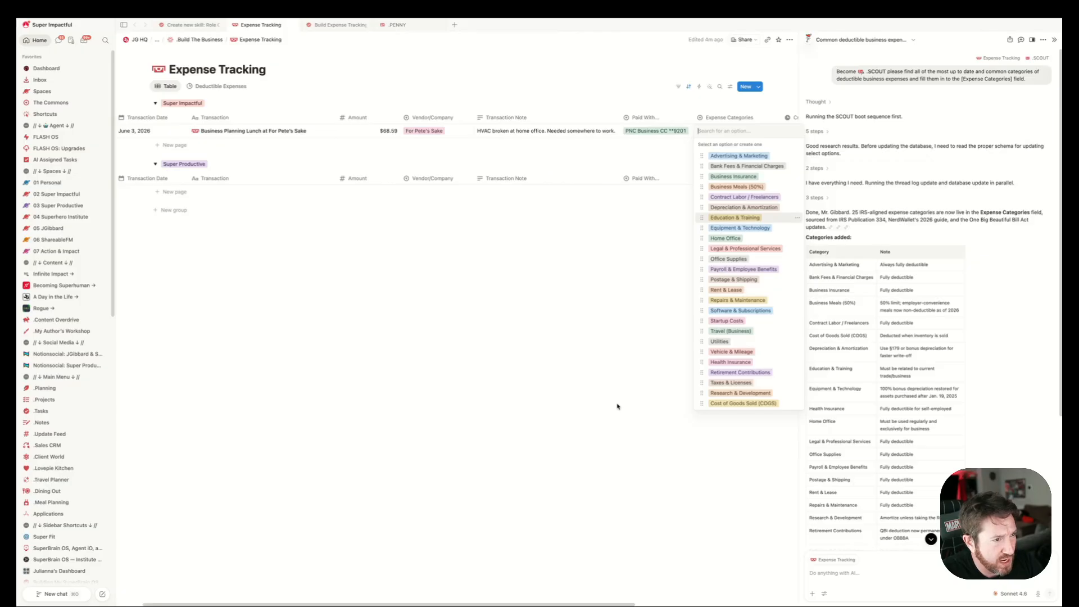
key("Escape")
scroll(924, 441, "down", 1)
scroll(862, 299, "down", 1)
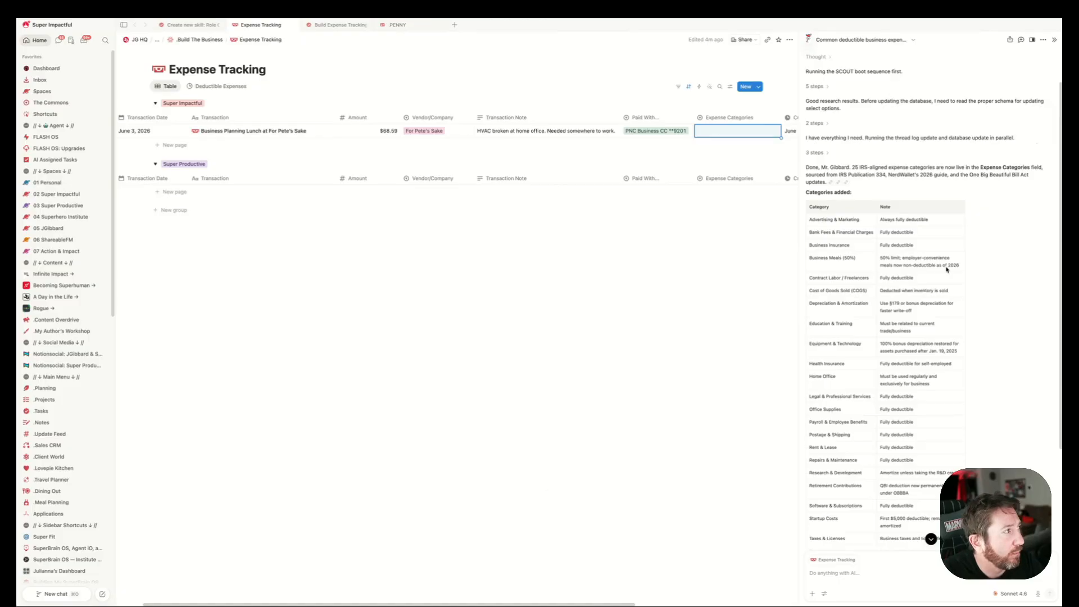
left_click(590, 302)
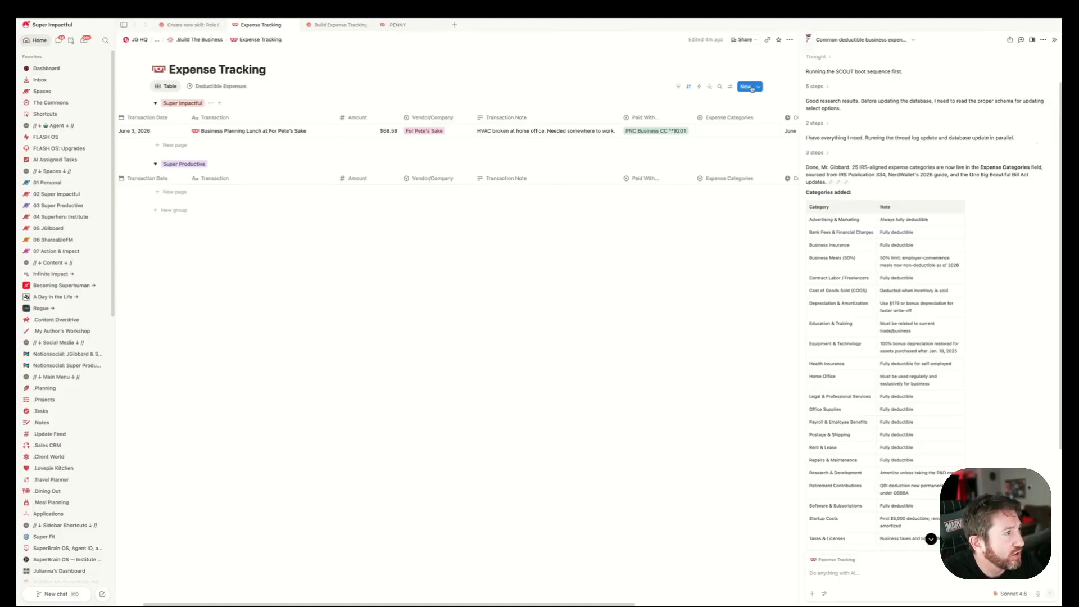
left_click(1054, 40)
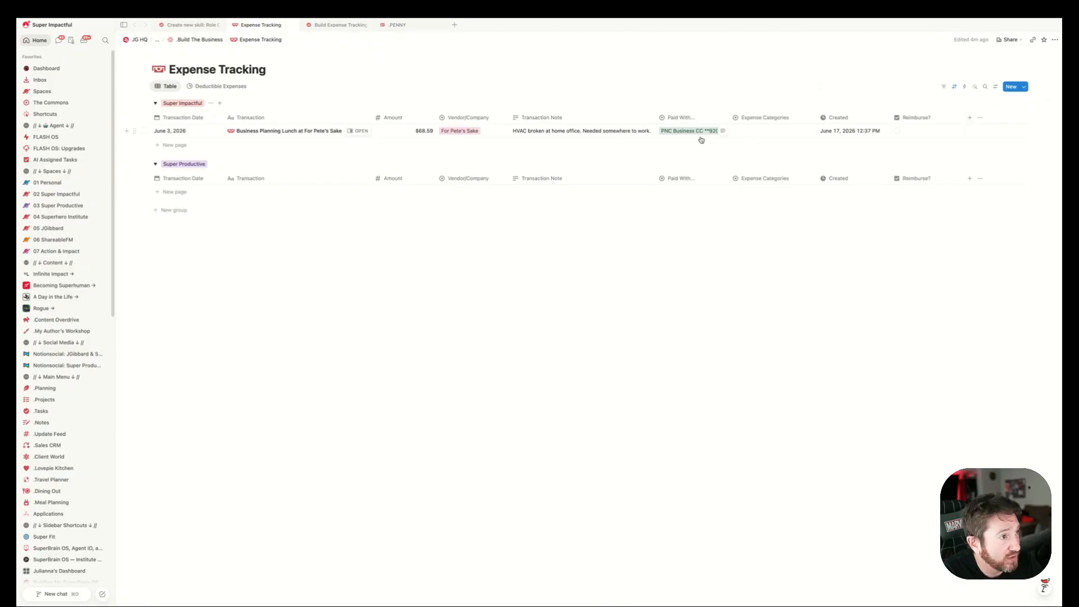
Insert a Number property named "Deductible Amount" directly after Amount in the Expense Tracking table.
left_click(414, 123)
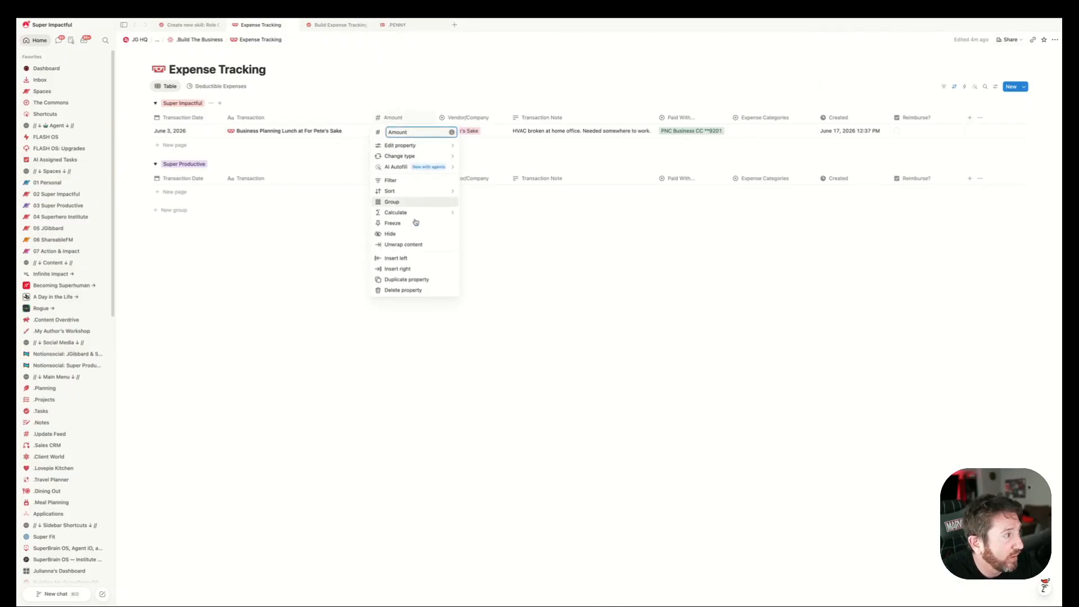
left_click(406, 269)
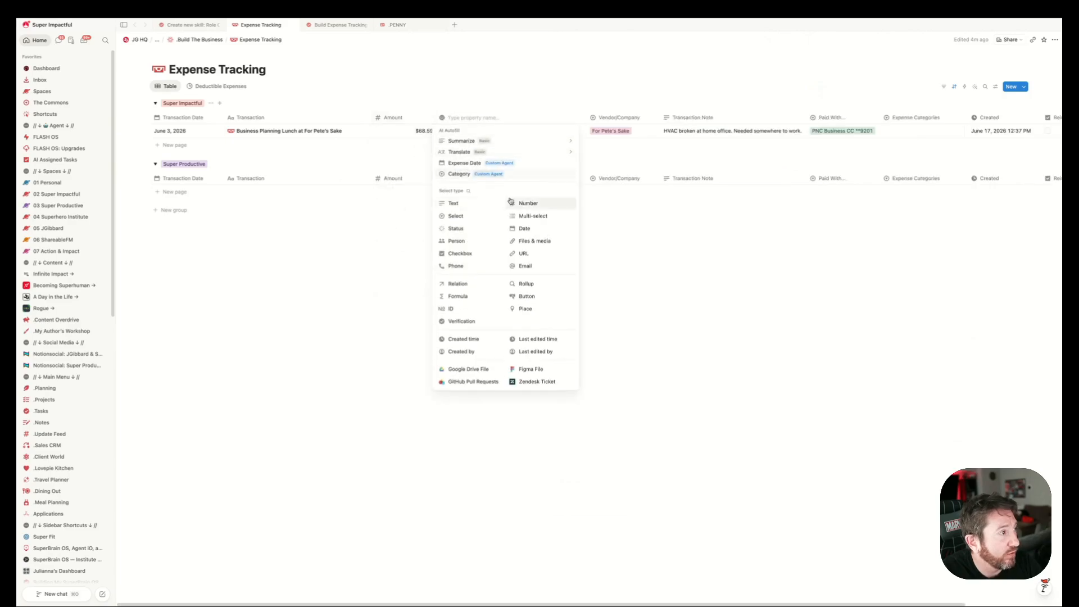
left_click(527, 203)
left_click(474, 118)
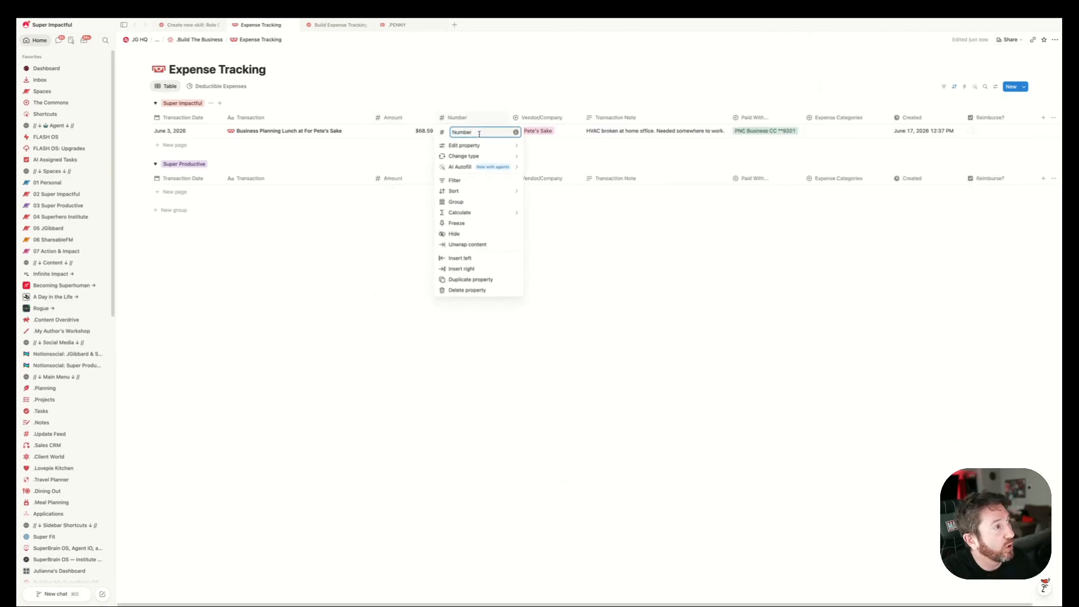
key("ctrl+a")
type("Deduc")
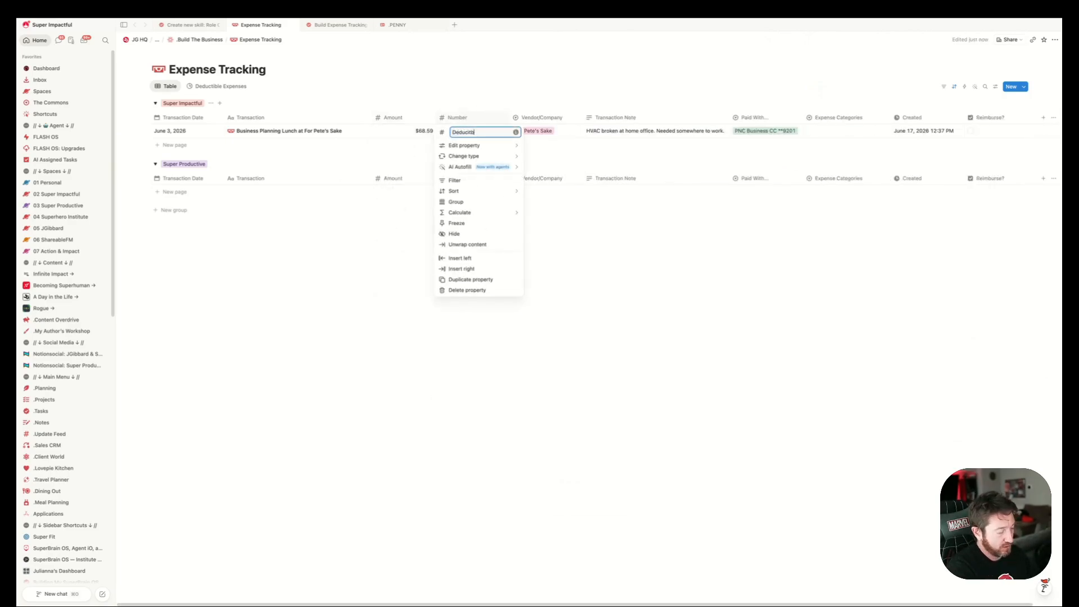
type("t")
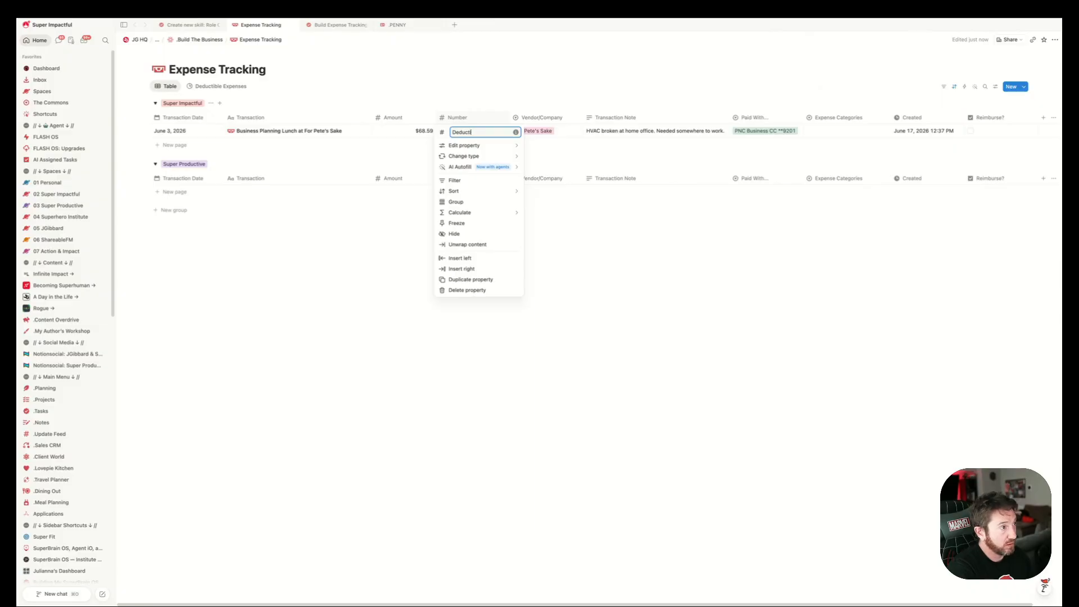
type("ible Amount")
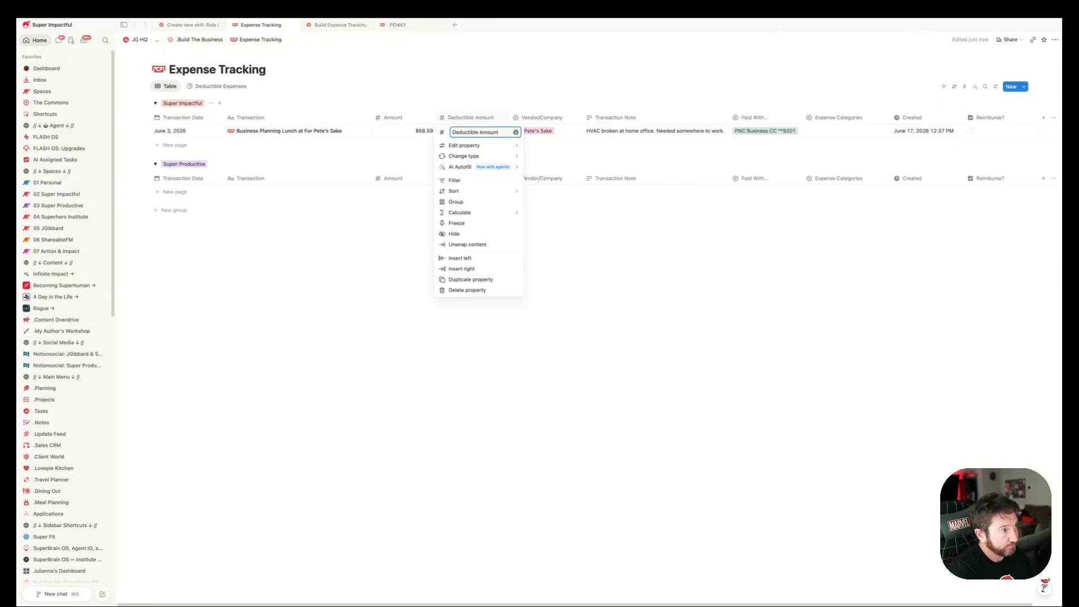
left_click(672, 284)
Format the Deductible Amount property as US Dollar with 2 decimal places, displayed as a plain number.
left_click(477, 136)
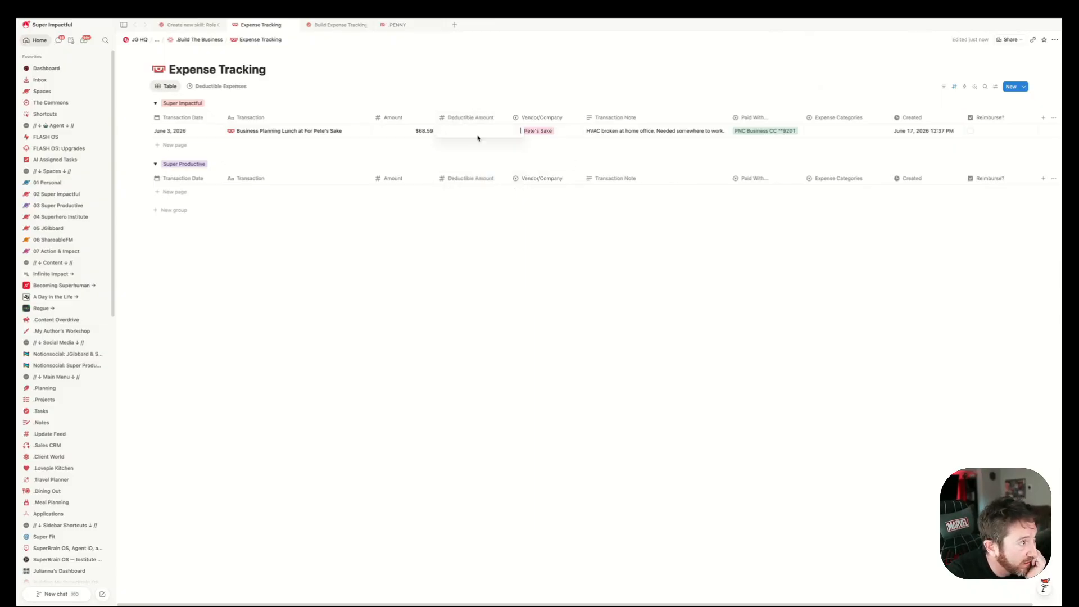
left_click(475, 118)
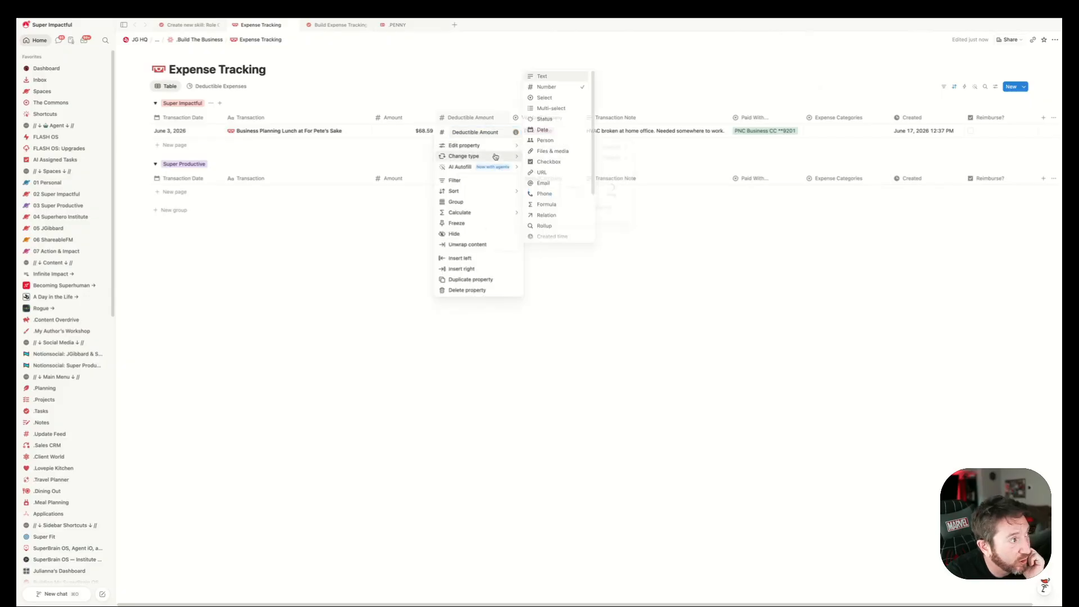
mouse_move(494, 145)
left_click(573, 148)
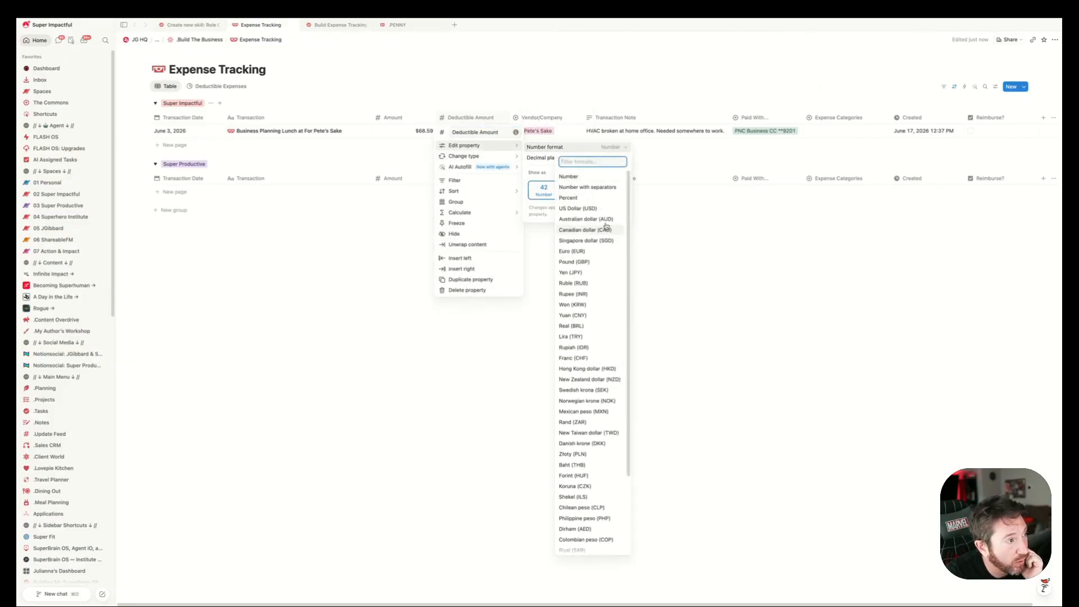
left_click(590, 208)
left_click(610, 158)
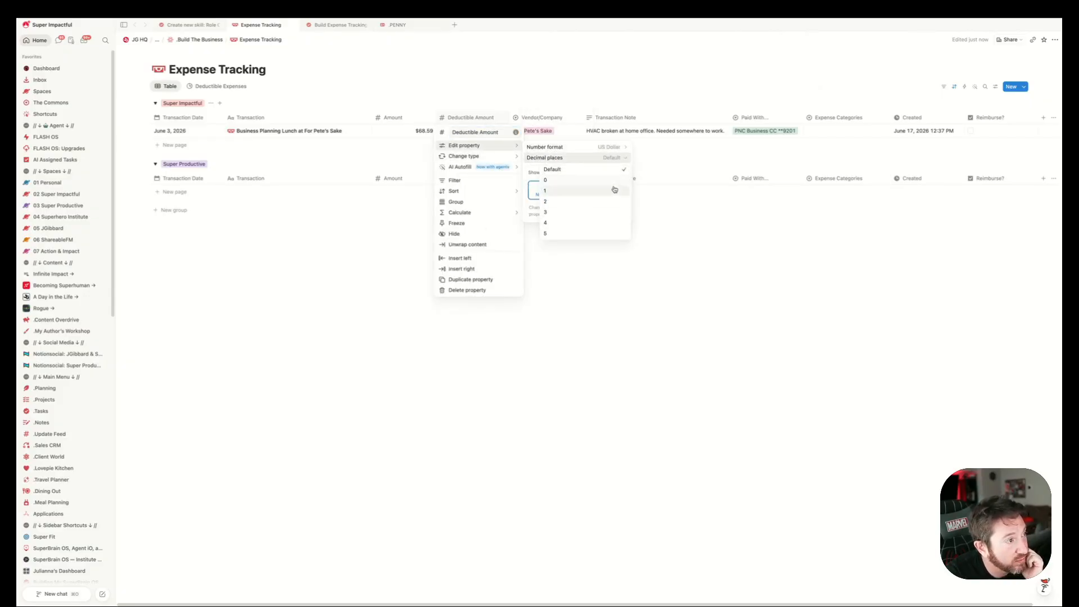
left_click(601, 199)
left_click(609, 194)
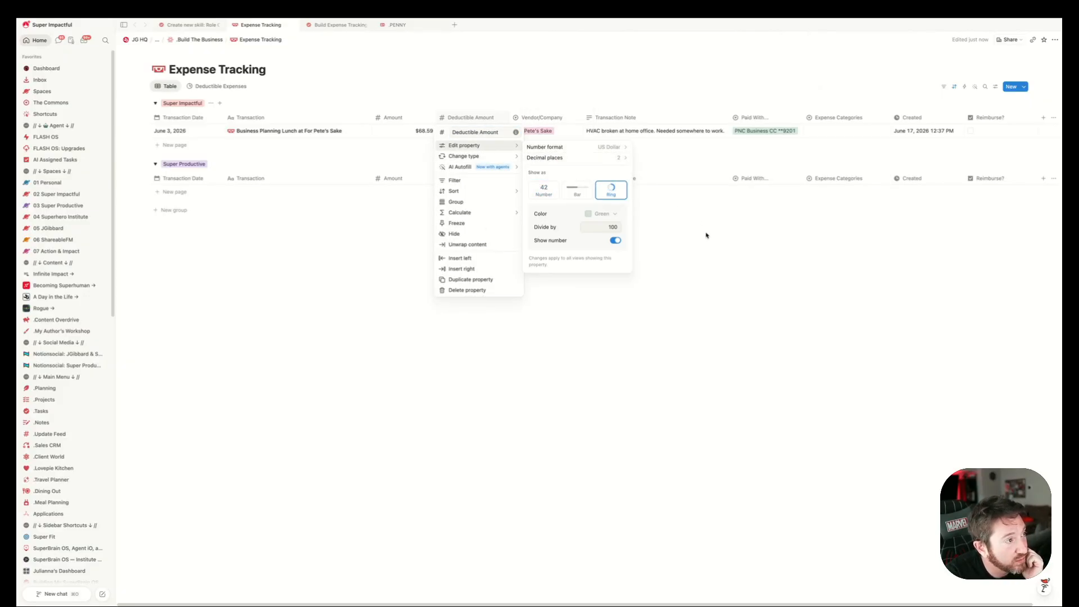
left_click(546, 190)
left_click(723, 306)
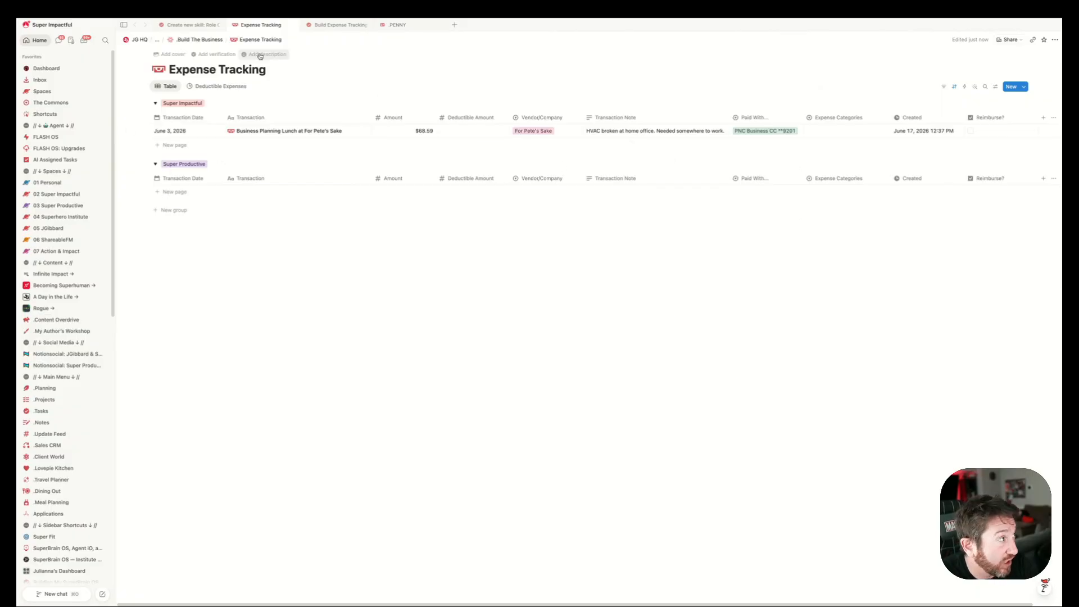
In the PENNY task's Processing & Output list, add "Please note that the Amount and Deductible Amount may be different, please consult the table for more information".
mouse_move(205, 30)
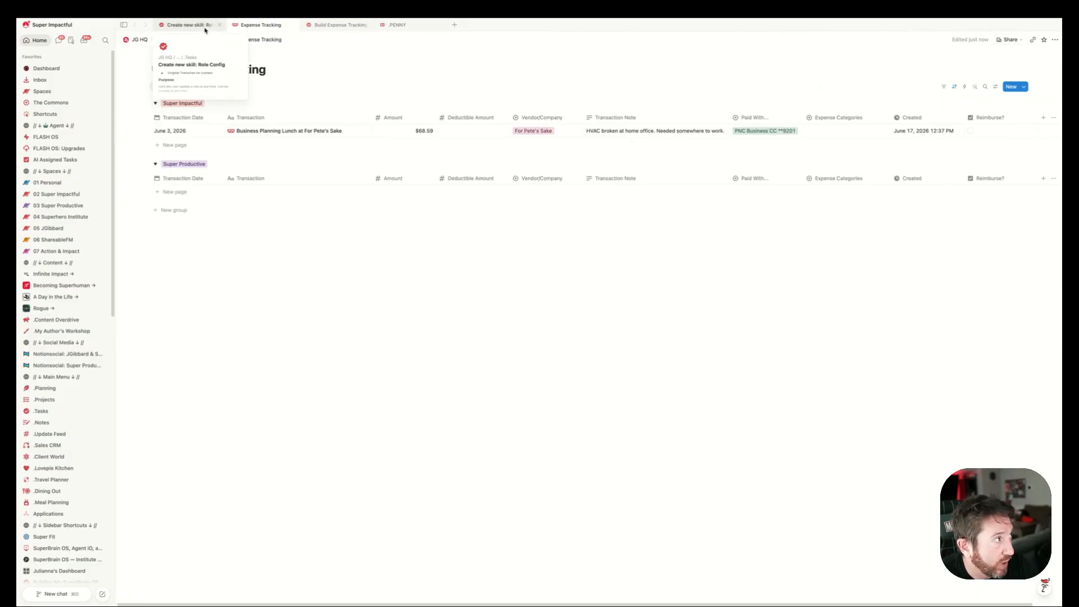
left_click(342, 24)
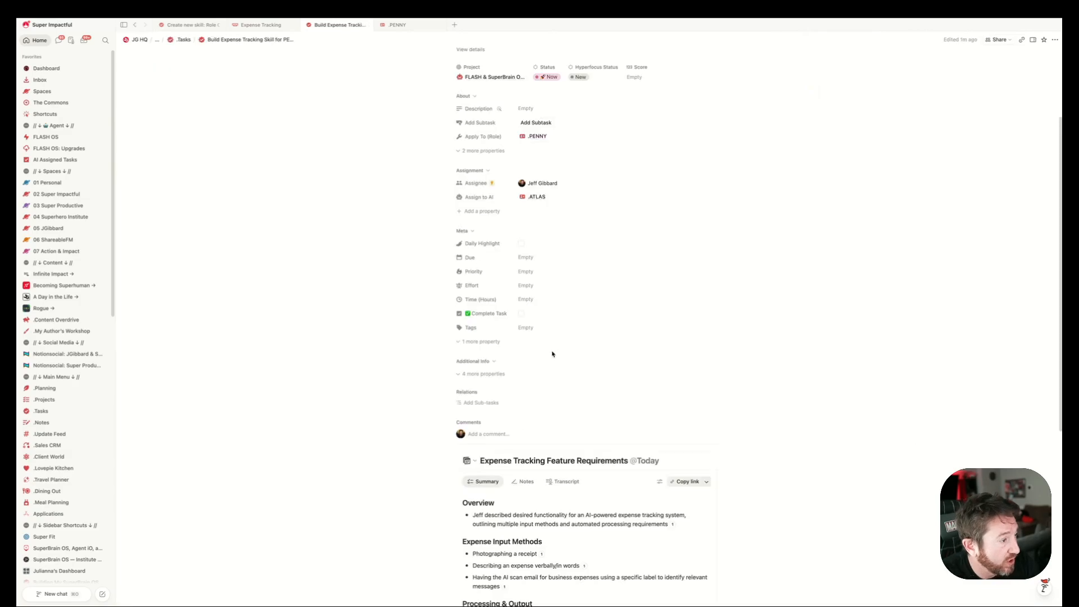
scroll(553, 353, "down", 5)
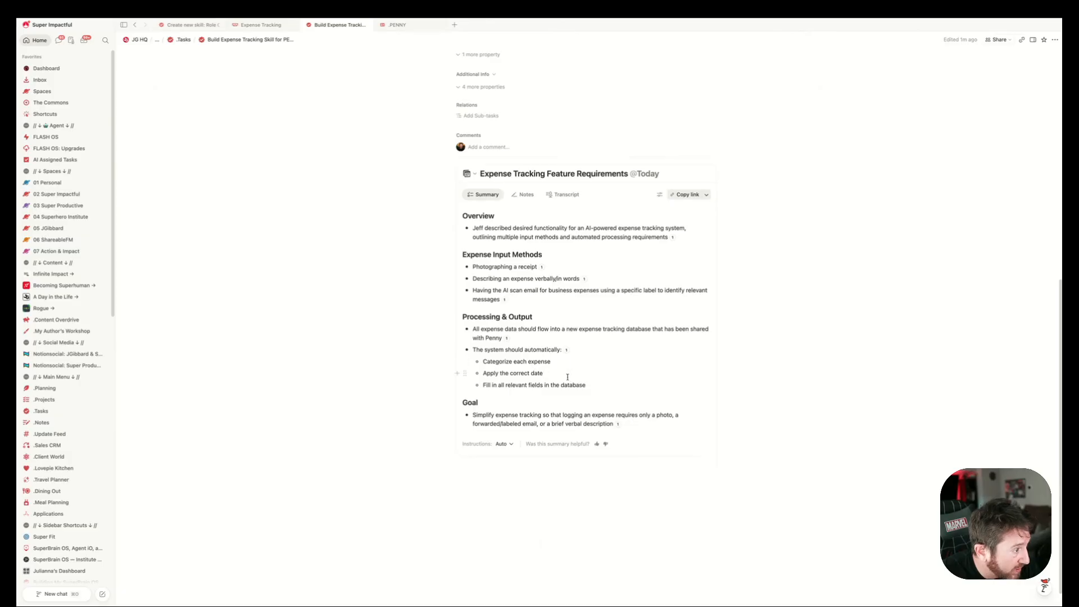
key("Return")
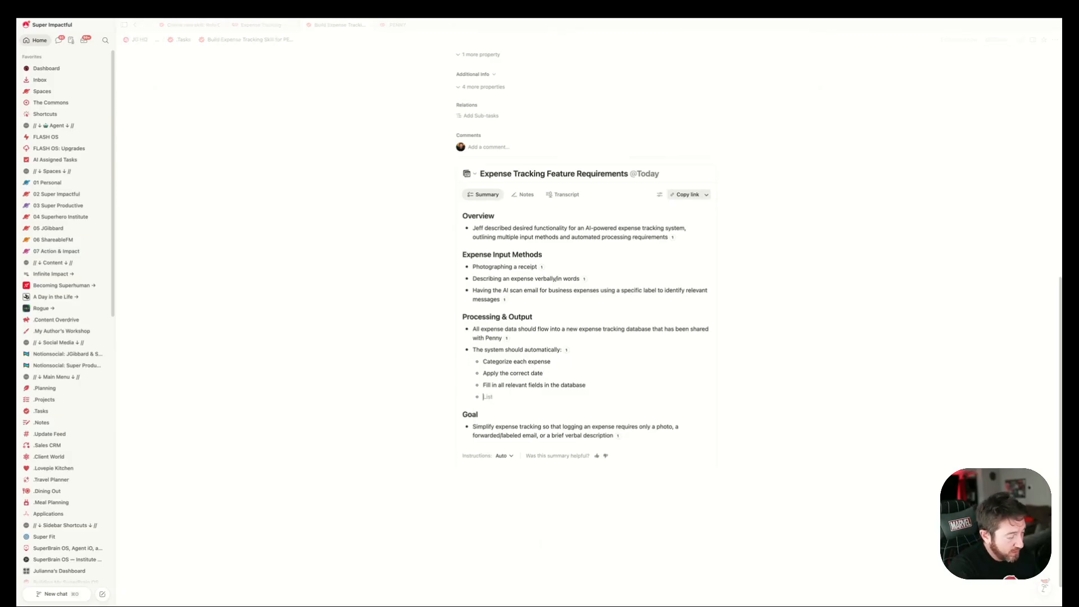
type("PLease not")
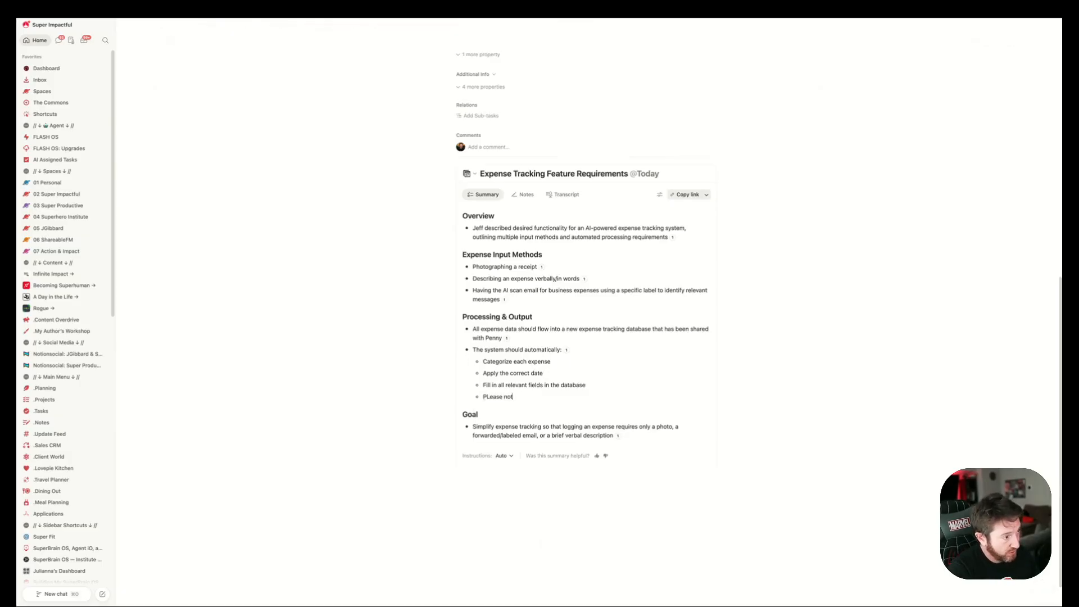
type("e")
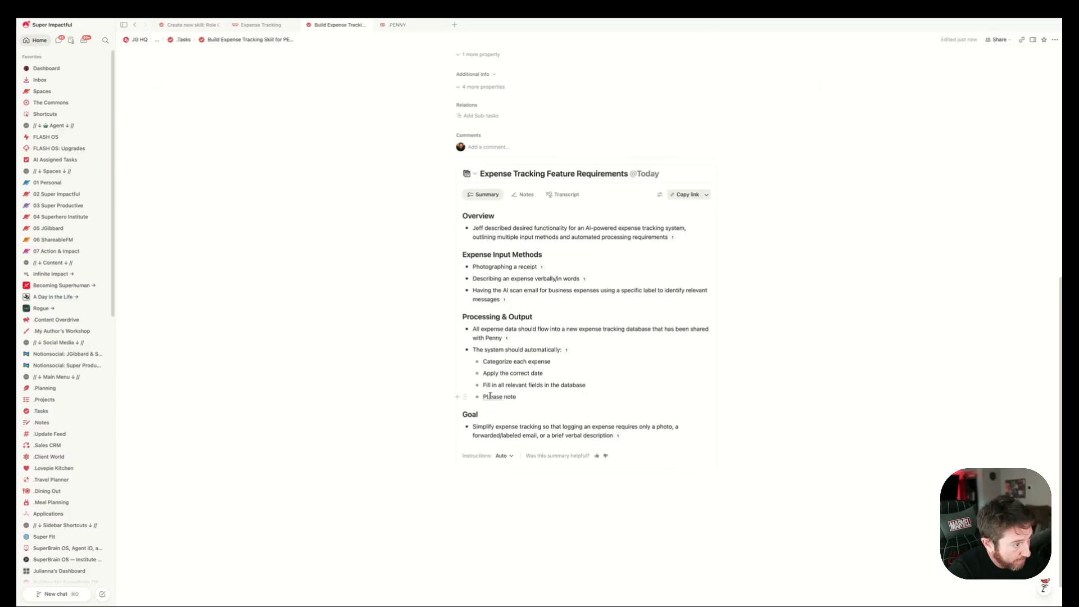
type(" tha")
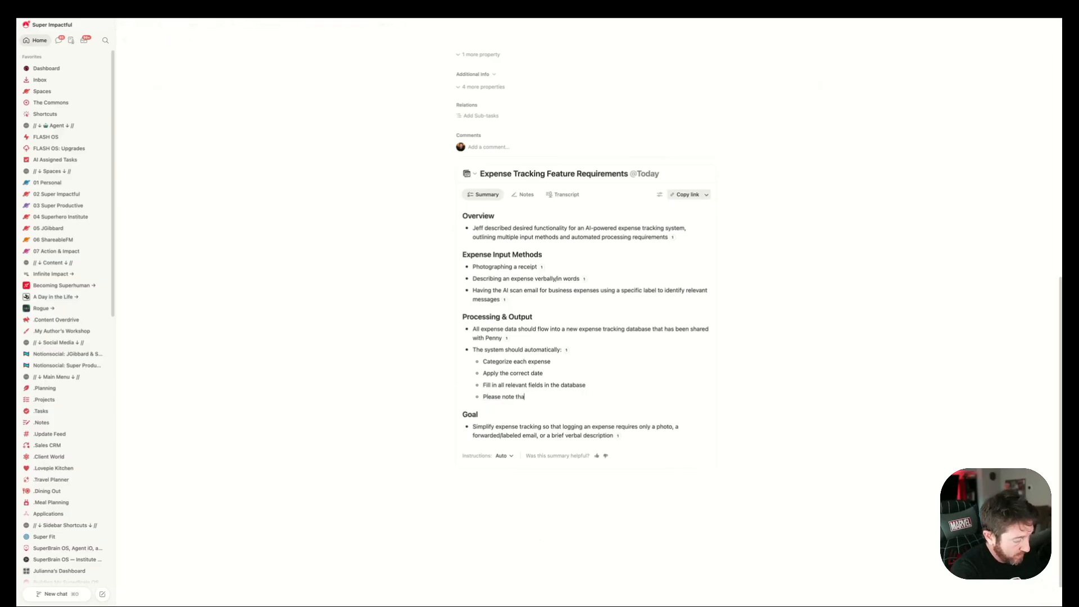
type("tthe totla")
key("BackSpace")
key("BackSpace")
key("BackSpace")
key("BackSpace")
key("BackSpace")
key("BackSpace")
key("BackSpace")
key("BackSpace")
key("BackSpace")
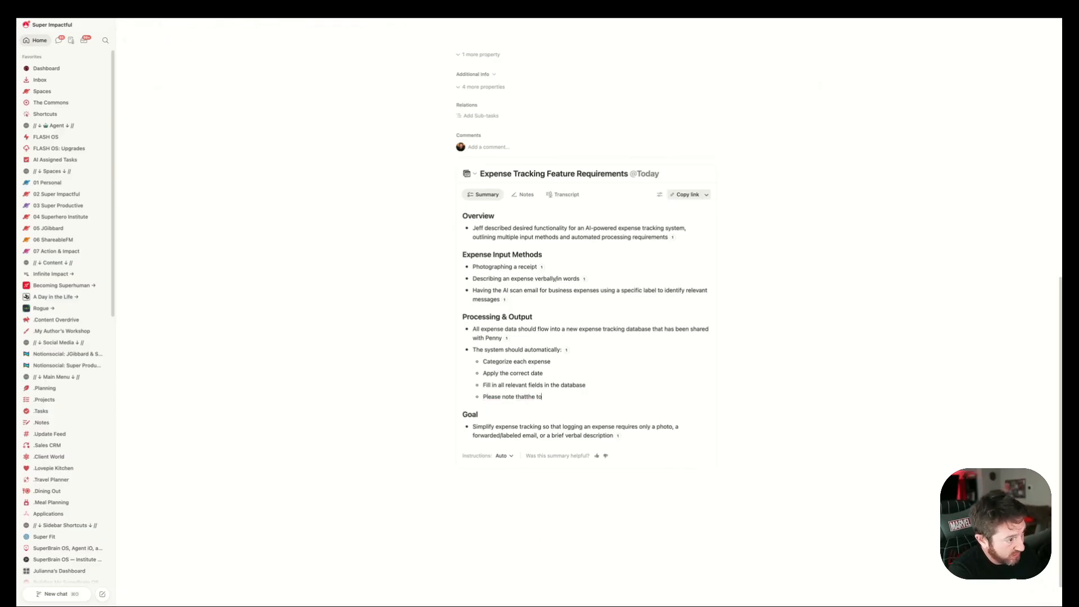
type("the e")
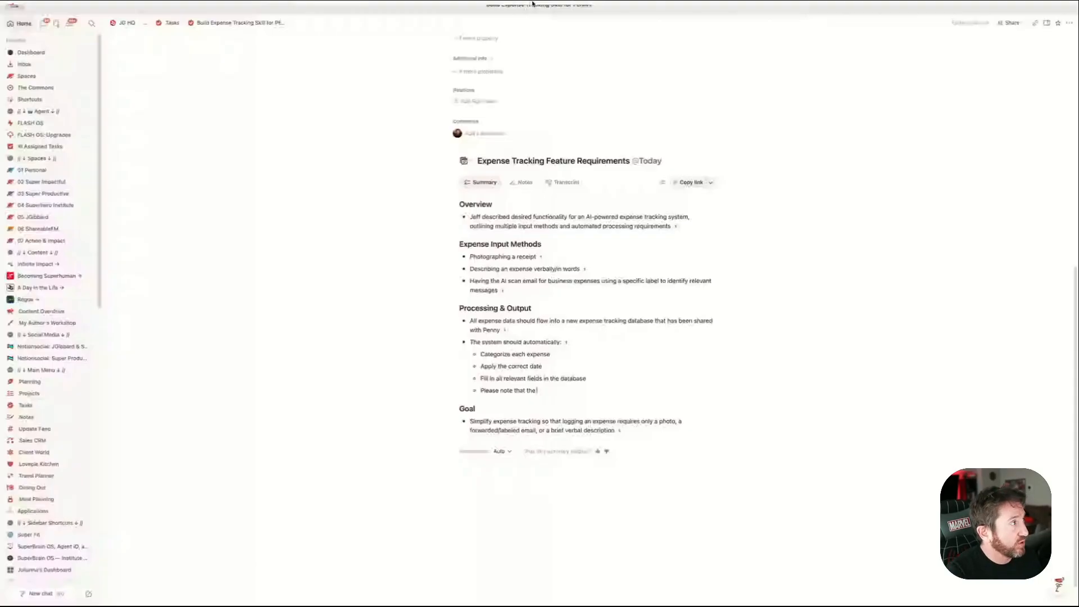
Copy the "Categories added" heading and its full Category and Note table from the Expense Tracking page's AI chat.
left_click(250, 8)
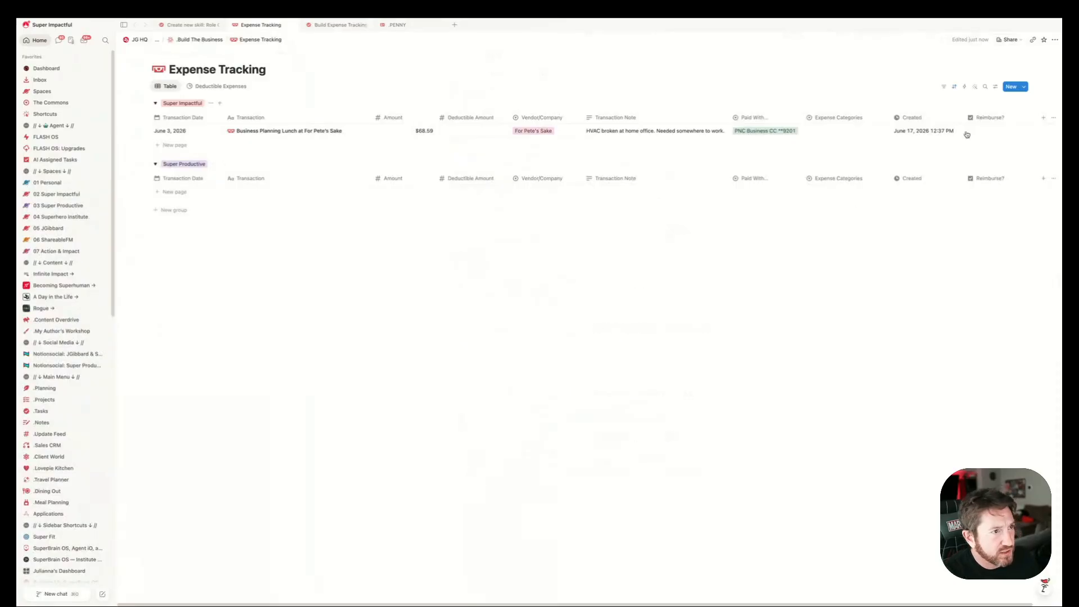
left_click(1042, 585)
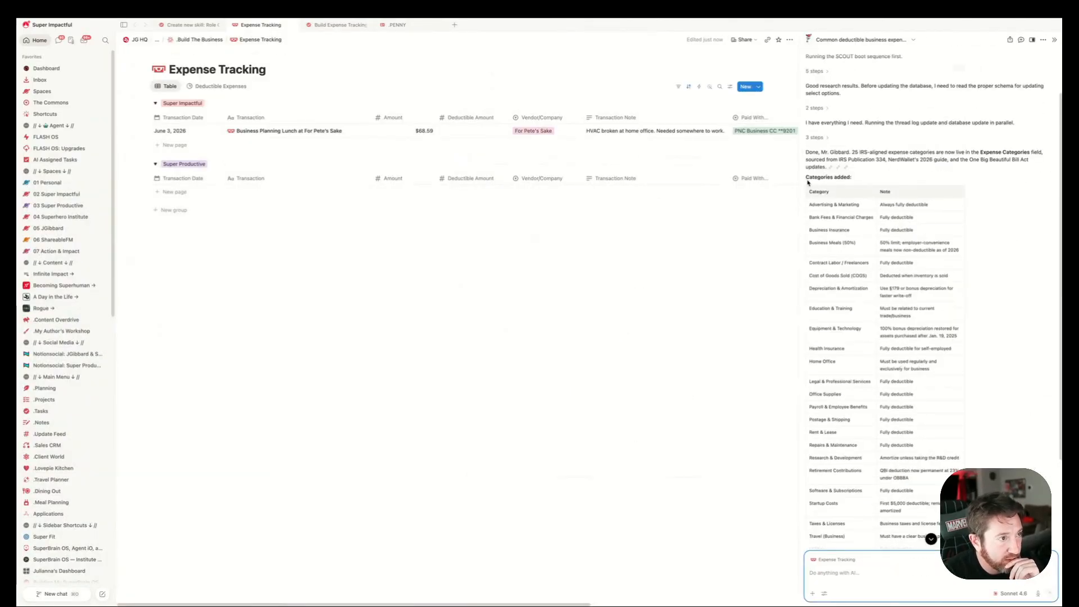
left_click_drag(807, 182, 955, 439)
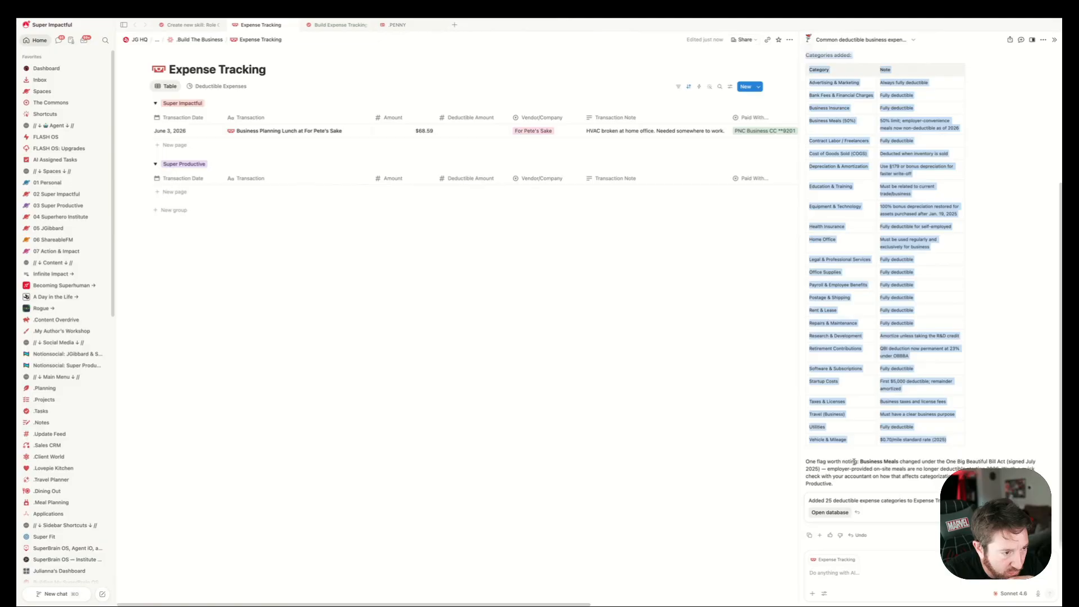
left_click(210, 28)
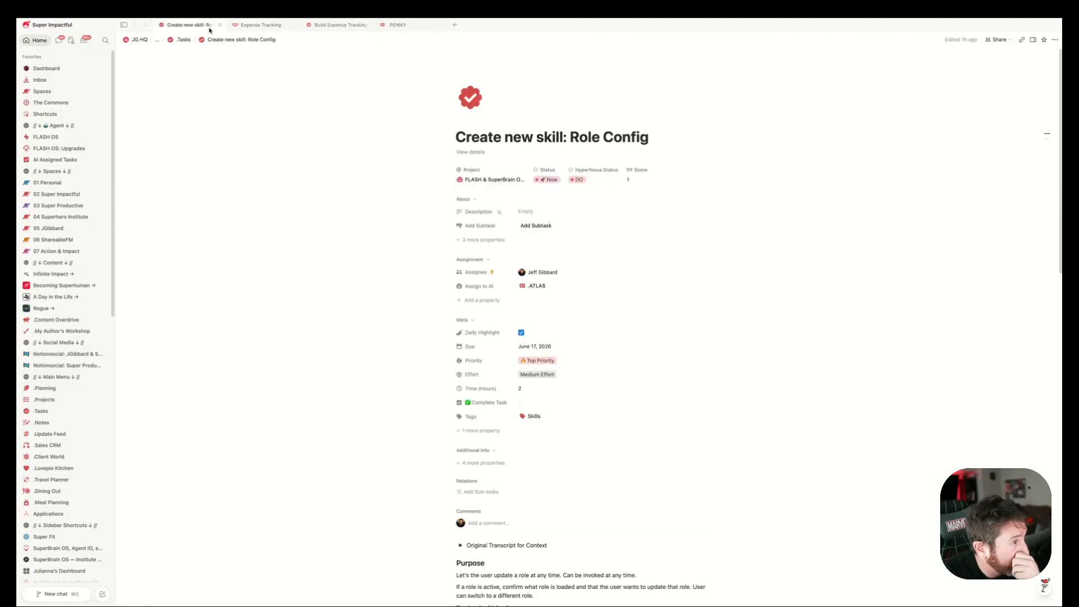
Paste the copied categories table under the Deductible Amount note in the PENNY task, remove the empty bullet, and reword the note to "consult the table below".
left_click(337, 24)
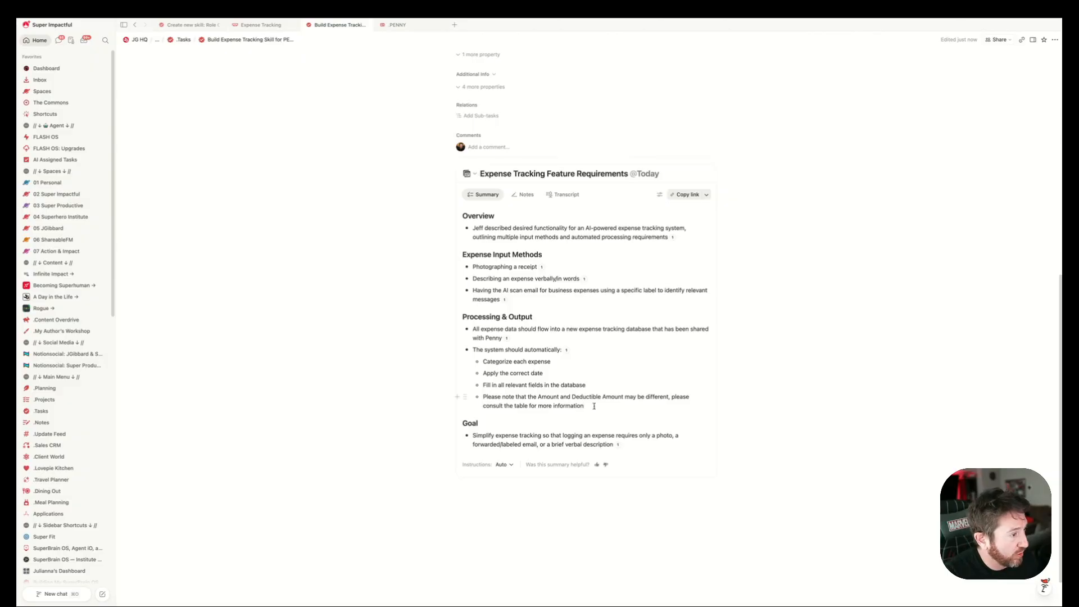
key("Return")
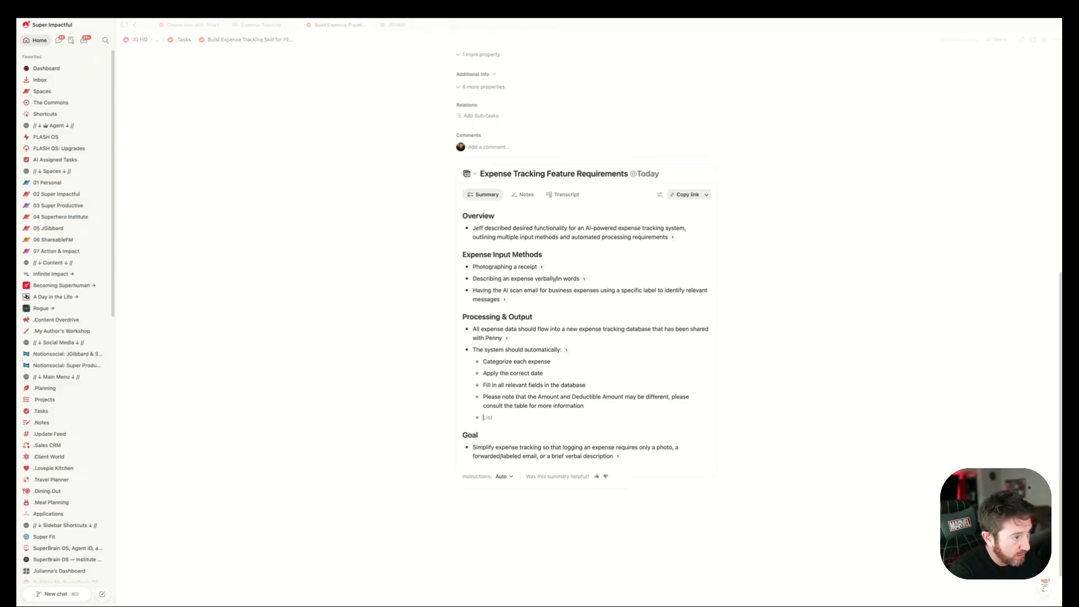
key("super+v")
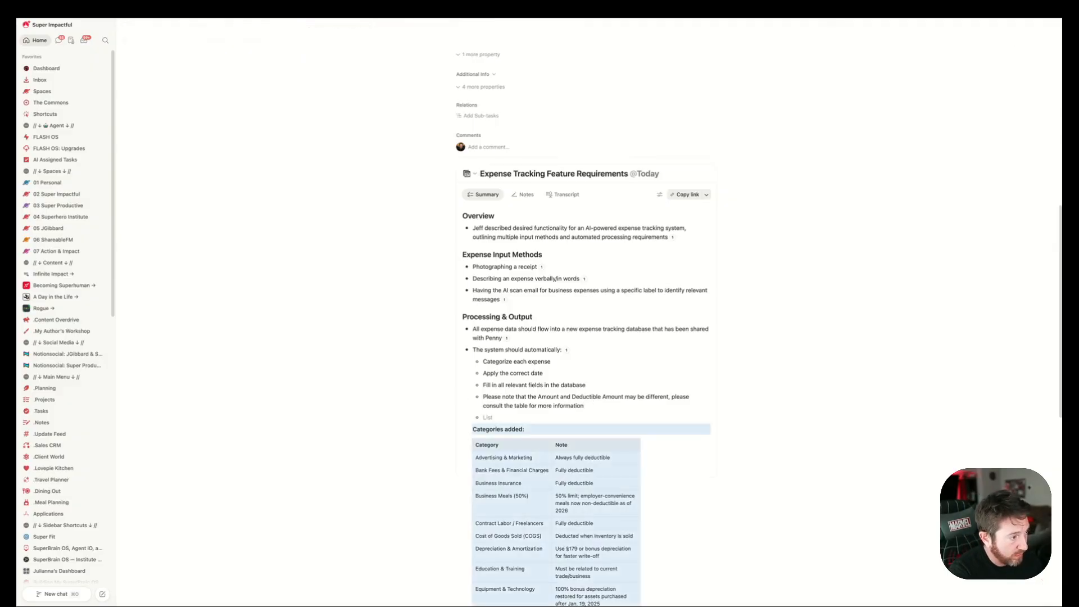
left_click(506, 422)
key("BackSpace")
key("BackSpace")
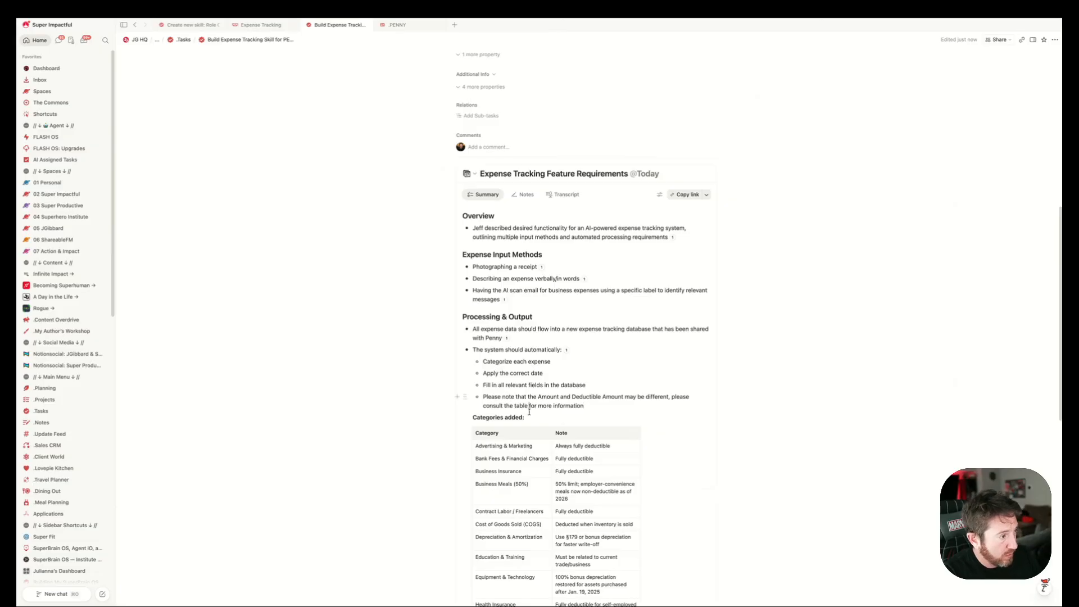
type("below")
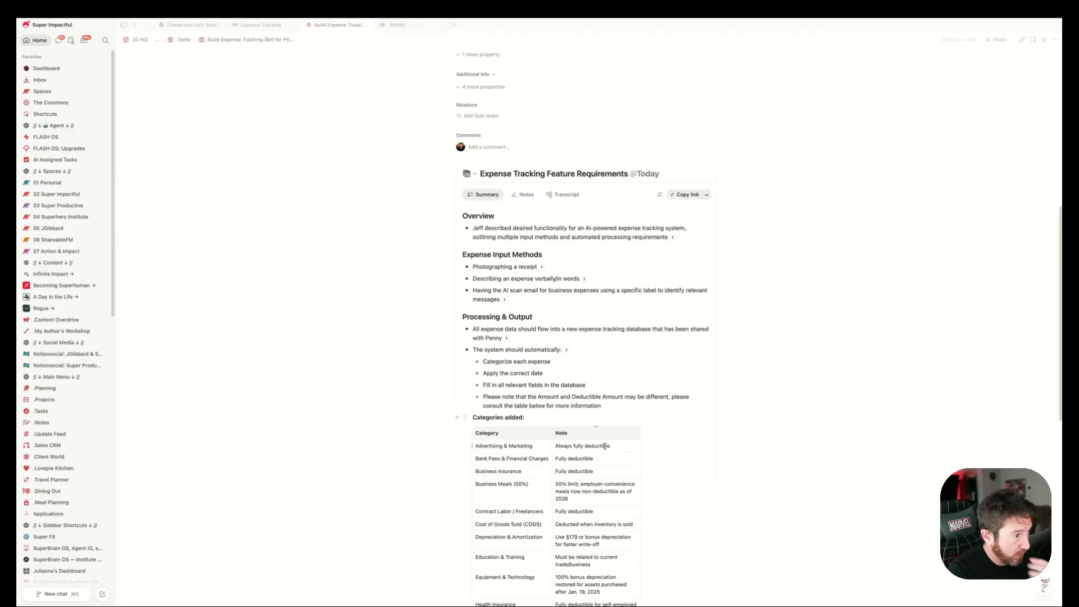
Start an AI chat on the PENNY task page and send "Become" followed by a mention of the .ATLAS page.
scroll(633, 447, "down", 5)
left_click(1044, 587)
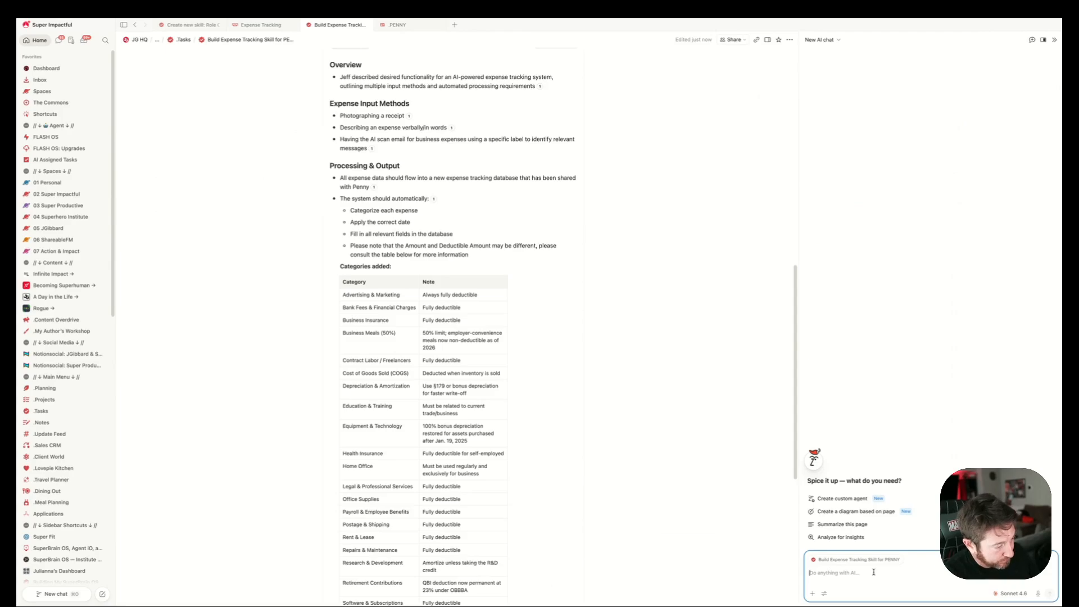
type("Become @ATLAS")
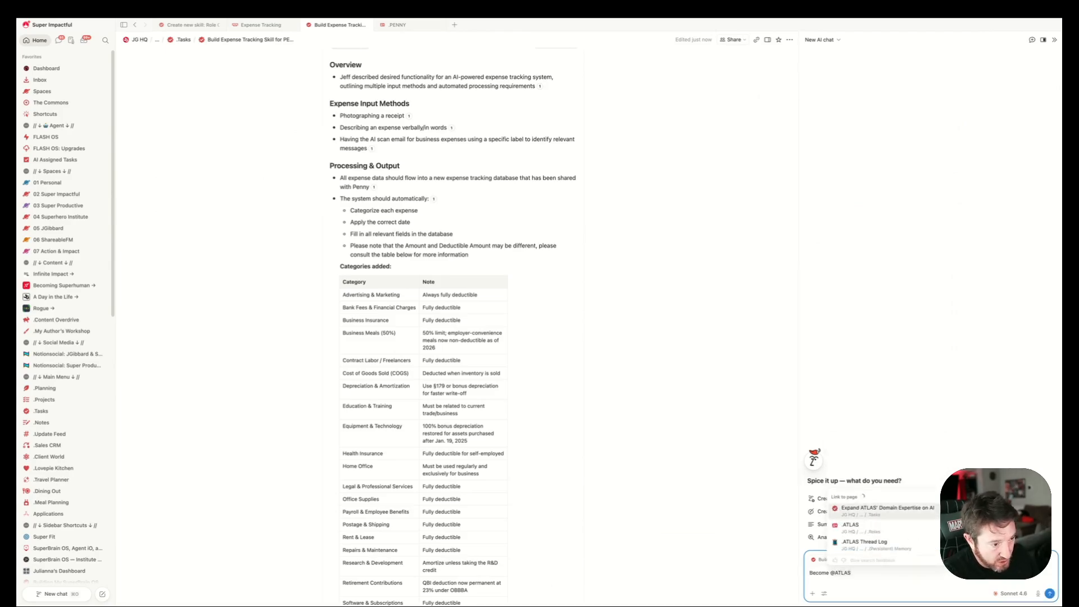
key("Down")
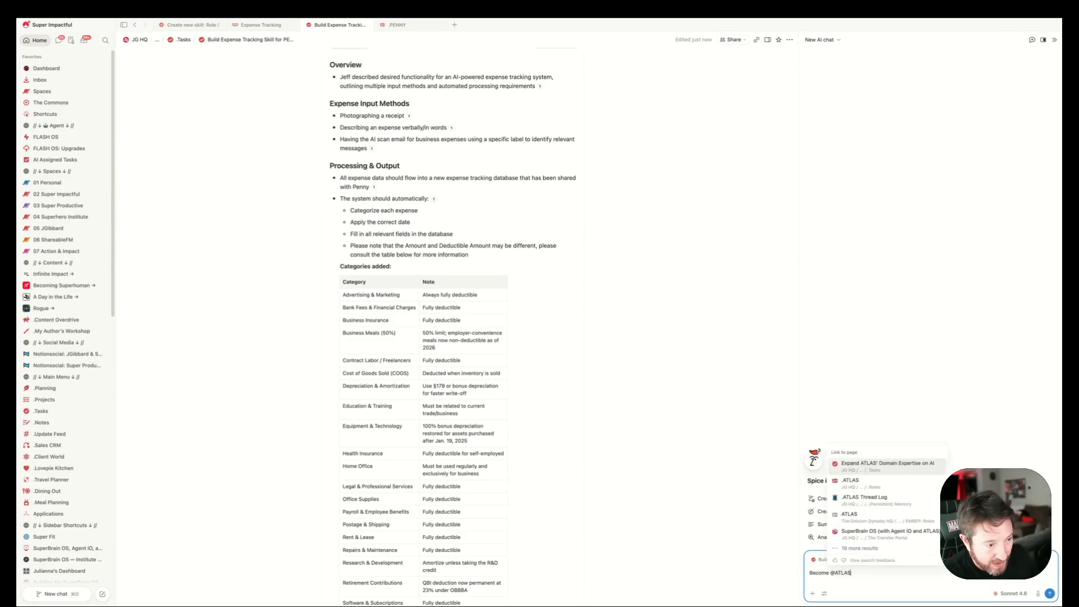
key("Return")
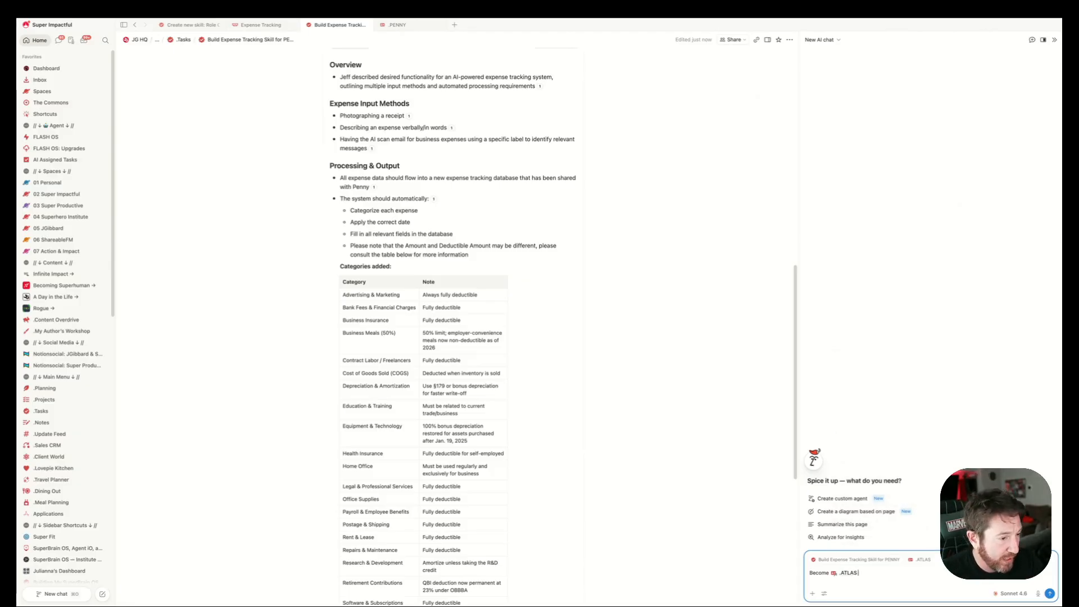
left_click(1048, 593)
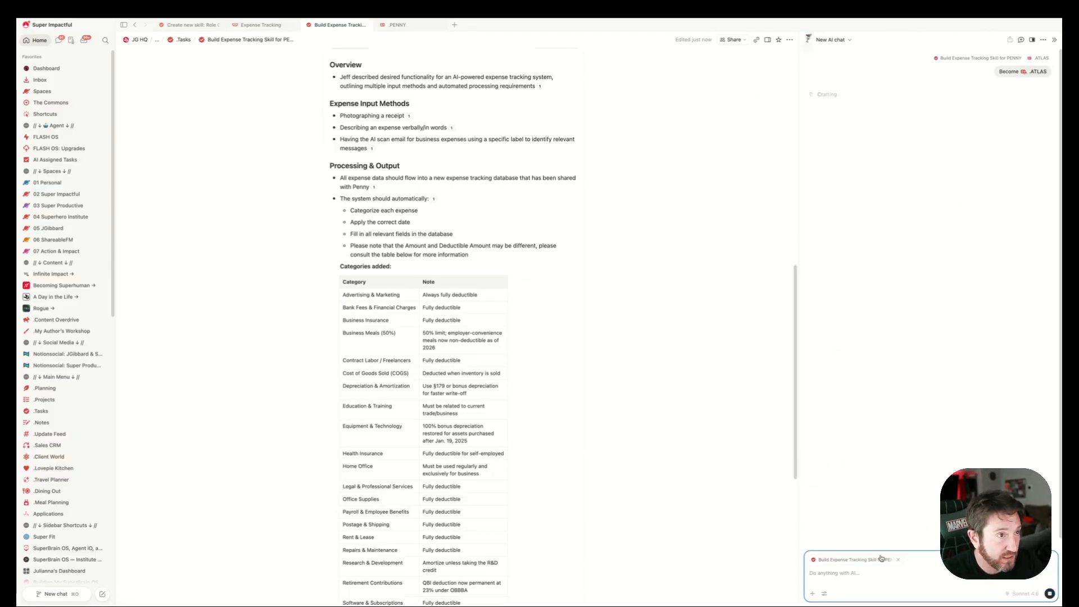
Review the task's properties, the Expense Tracking Feature Requirements summary and the pasted categories table.
scroll(554, 209, "up", 2)
scroll(554, 210, "up", 3)
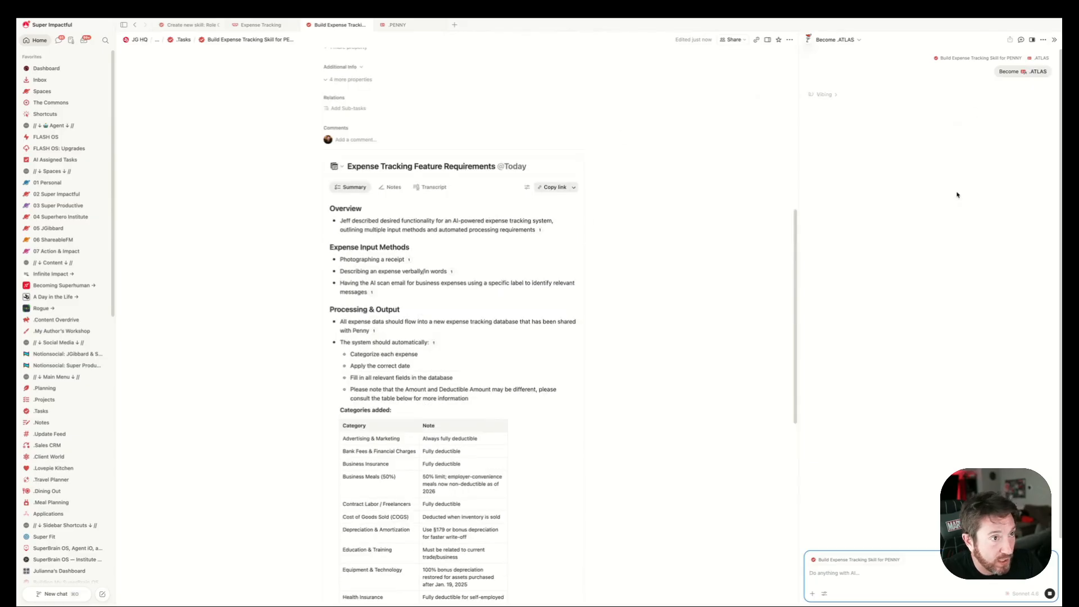
scroll(603, 287, "down", 1)
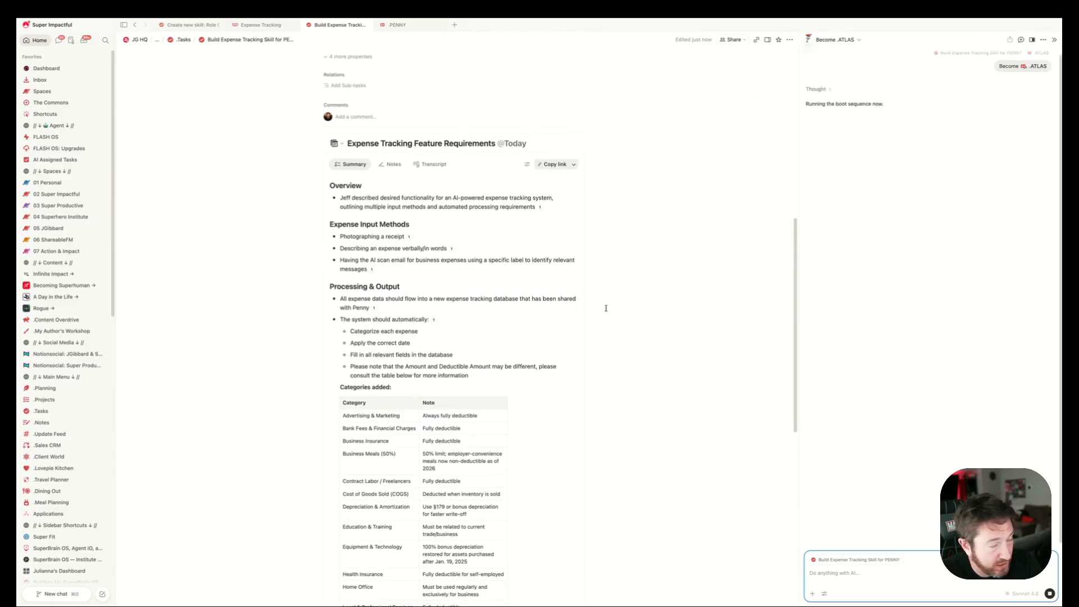
scroll(604, 286, "down", 5)
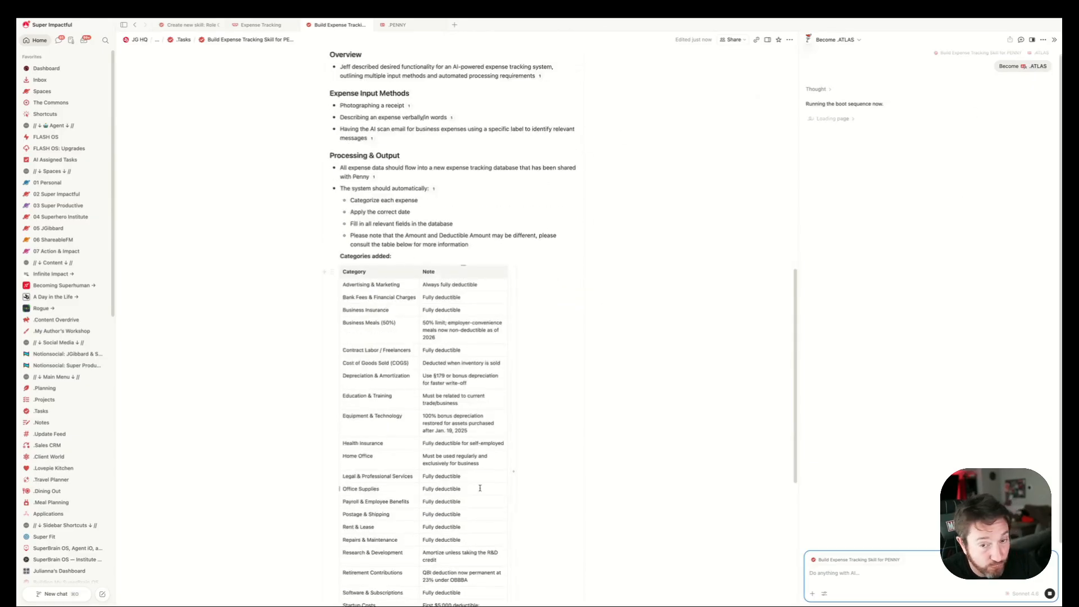
scroll(480, 487, "down", 5)
scroll(479, 466, "up", 15)
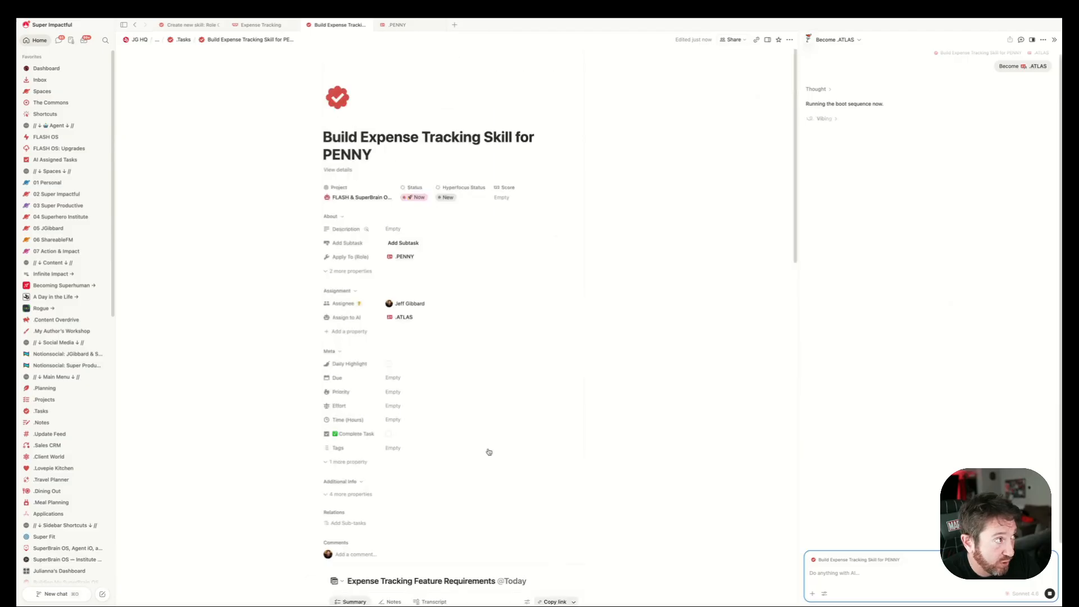
scroll(673, 343, "down", 10)
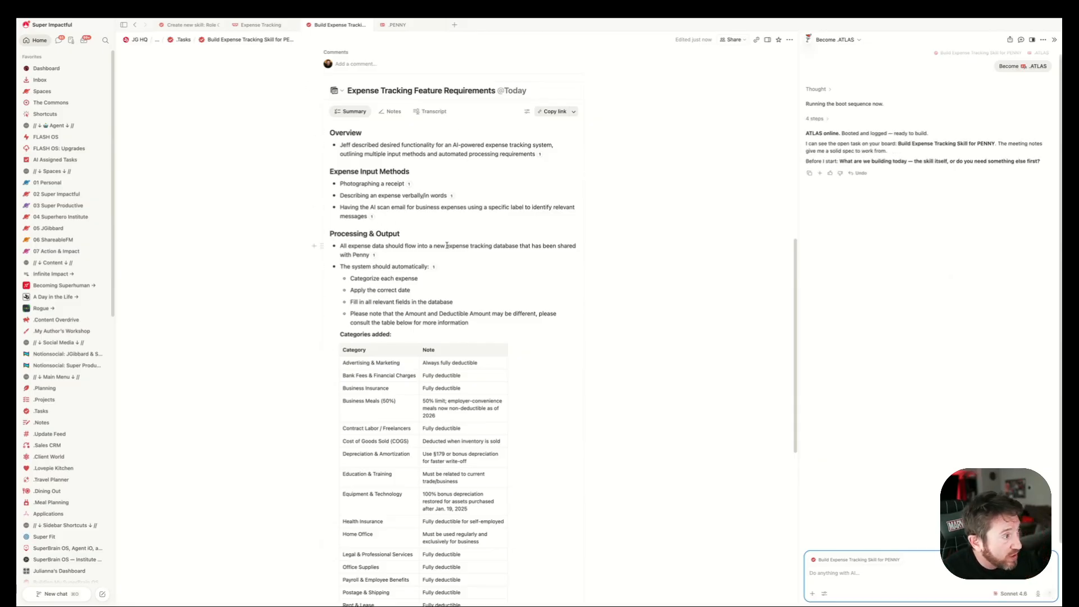
In the first Processing & Output bullet, replace "expense tracking database" with a mention linking to the Expense Tracking page, followed by "database".
left_click_drag(447, 246, 520, 245)
key("BackSpace")
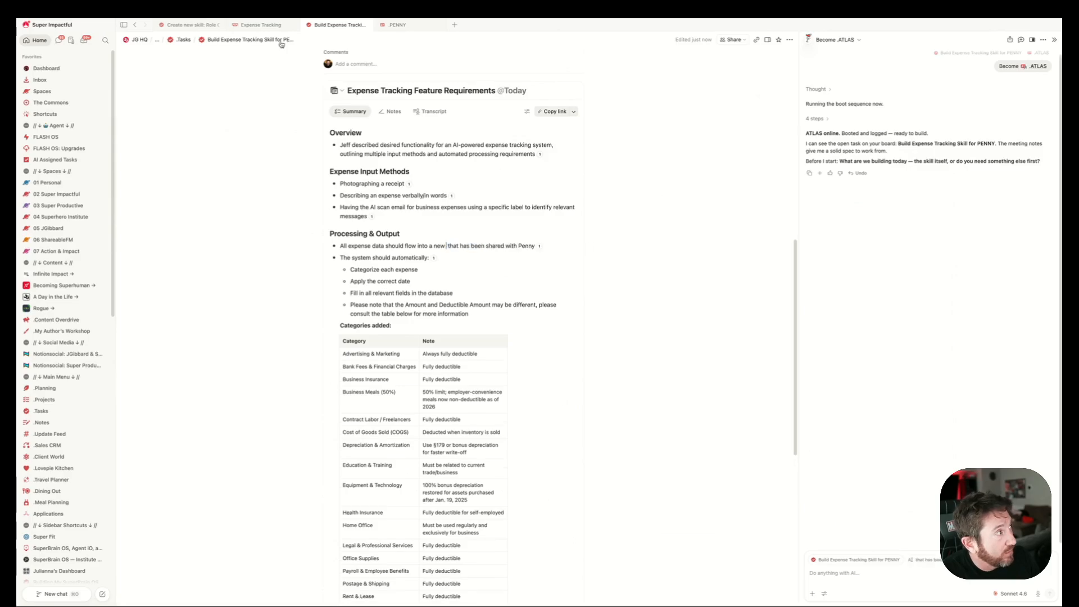
left_click(261, 24)
left_click(766, 40)
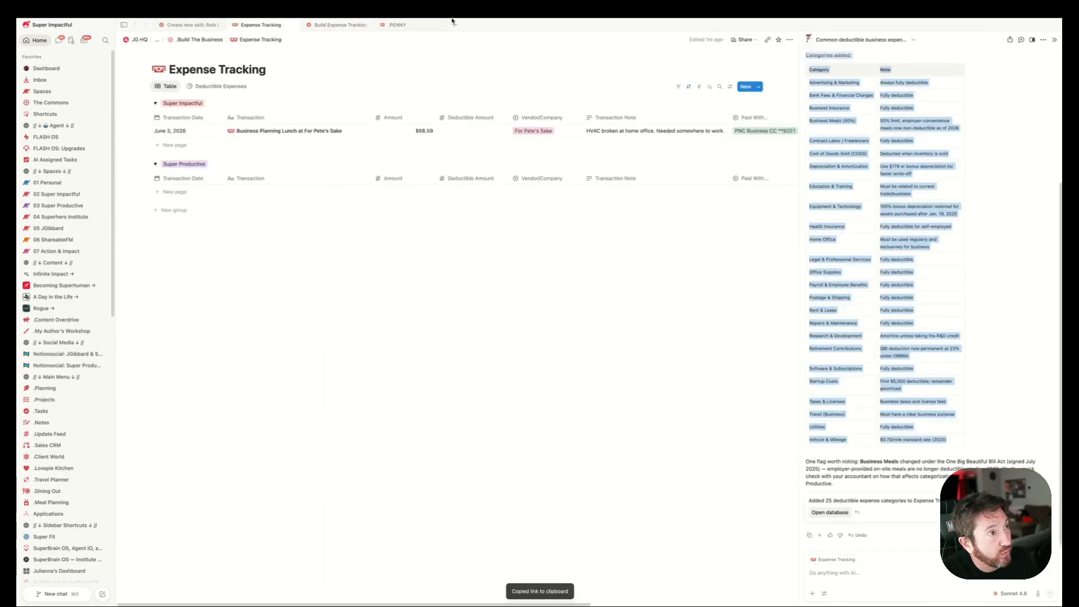
left_click(340, 25)
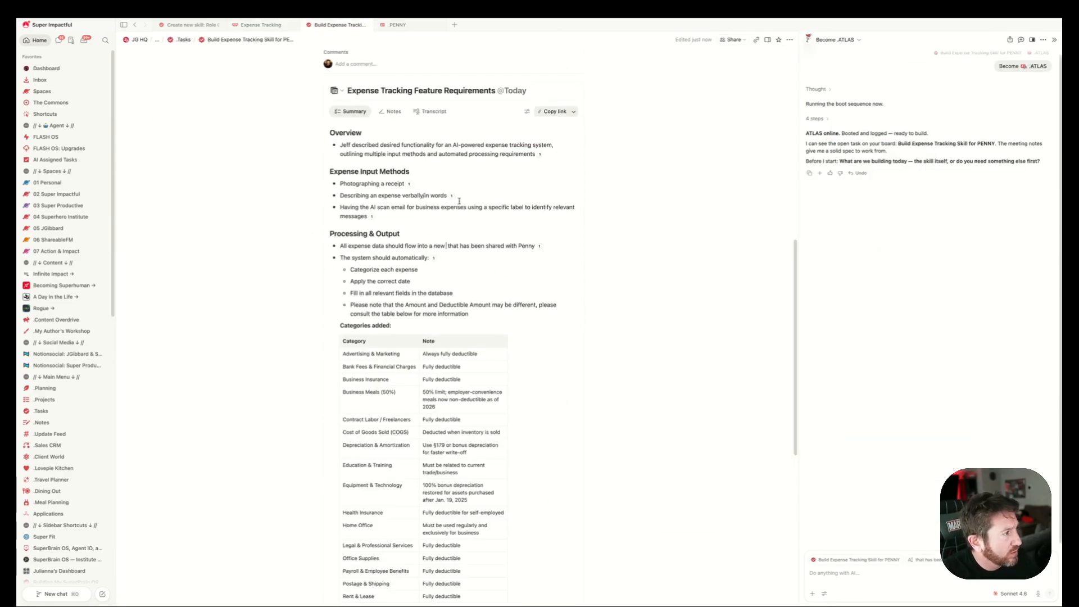
key("super+v")
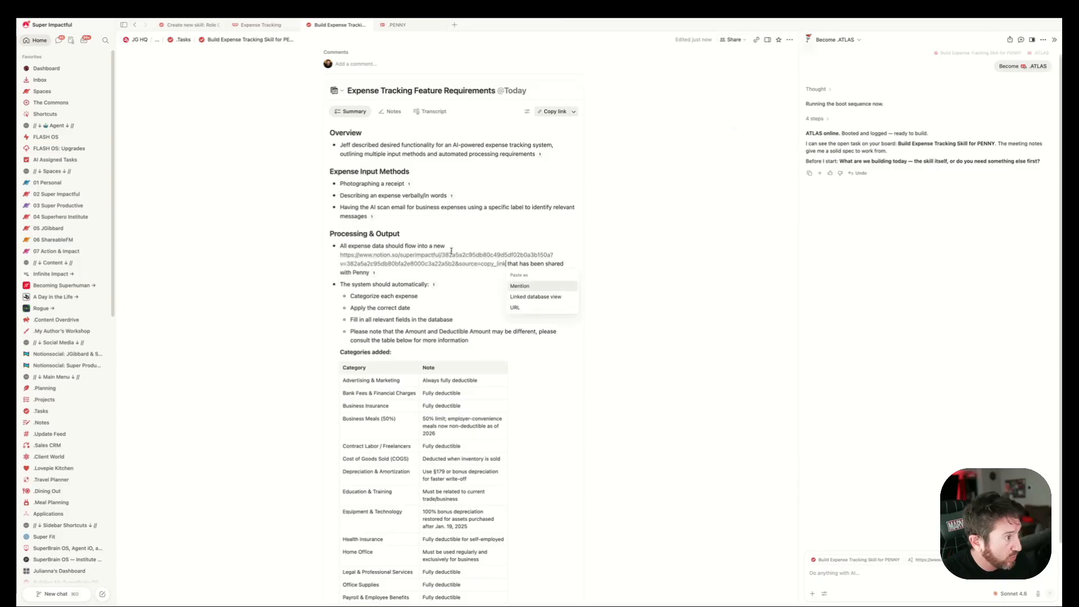
left_click(521, 287)
type("database")
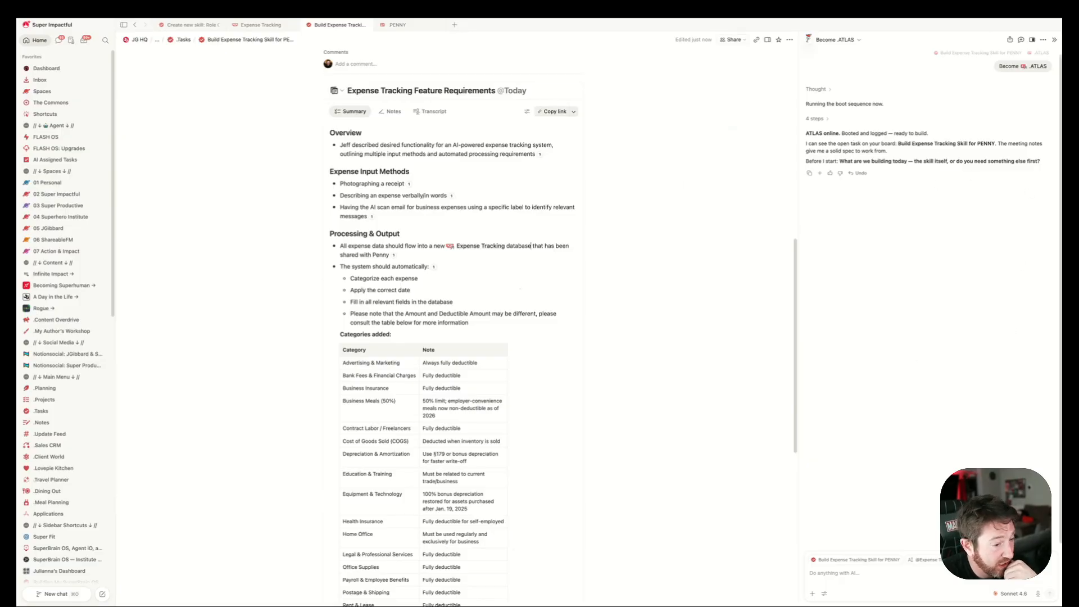
Dictate a spoken reply to ATLAS's question about what to build in the AI chat and submit it.
left_click(1037, 591)
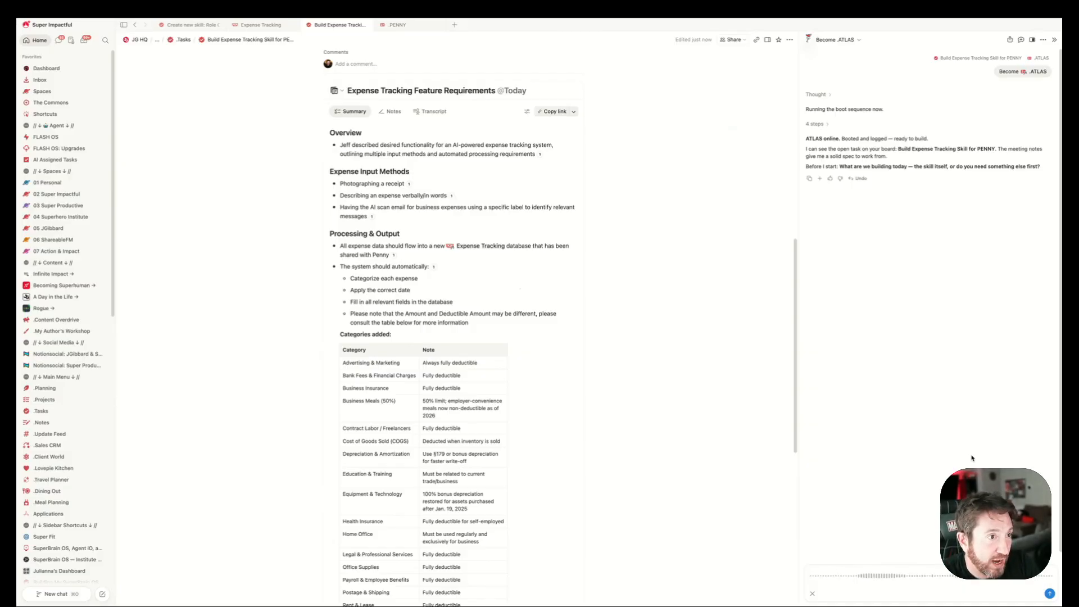
left_click(1050, 594)
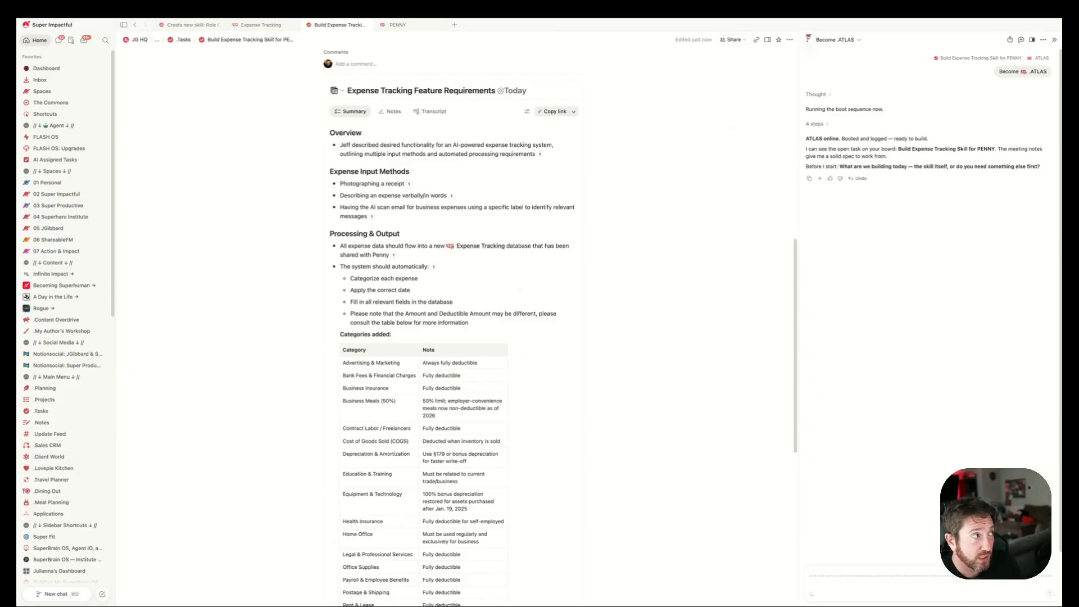
On the Expense Tracking page, close the AI chat and inspect the Expense Categories options for the Business Planning Lunch record.
left_click(271, 26)
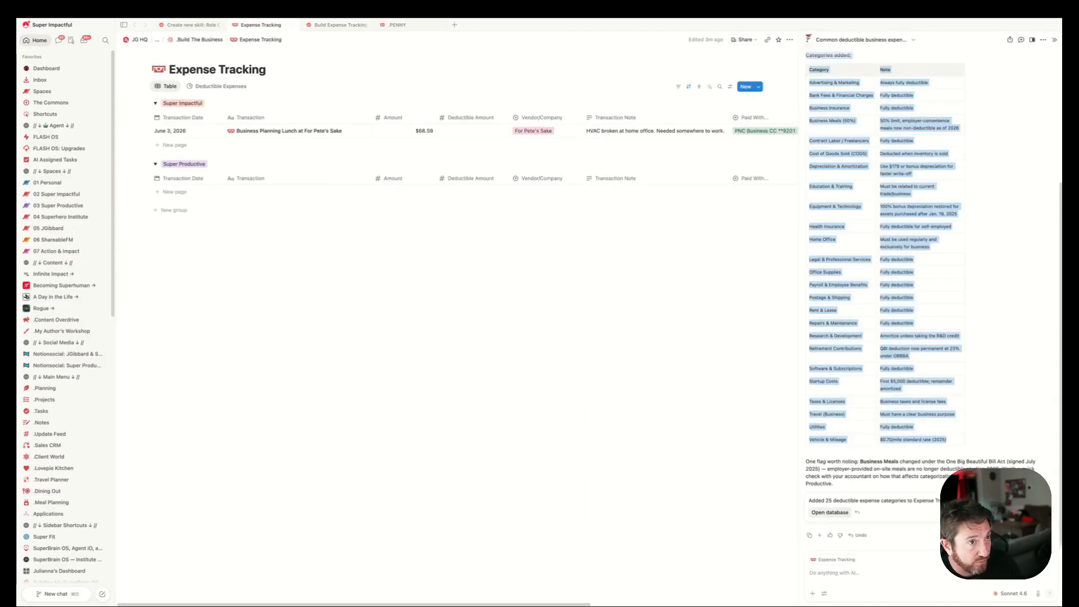
left_click(1054, 40)
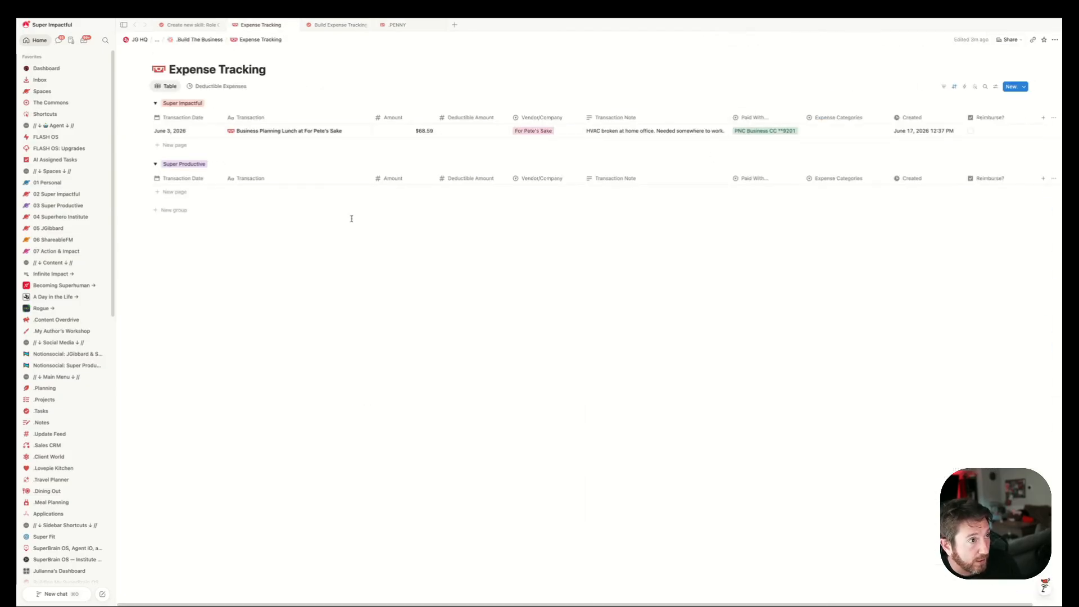
left_click(830, 134)
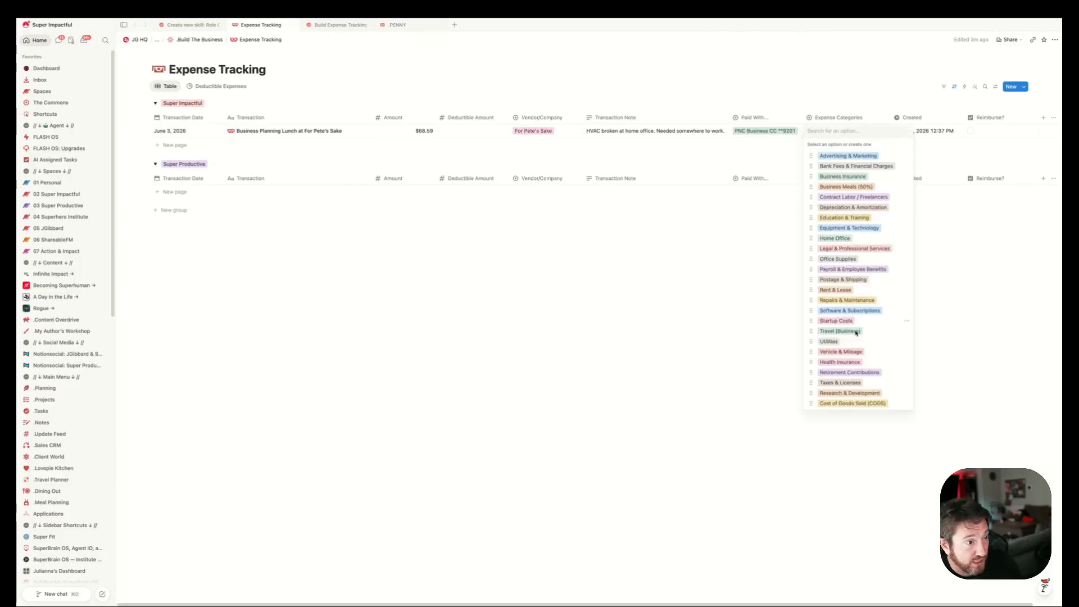
key("Escape")
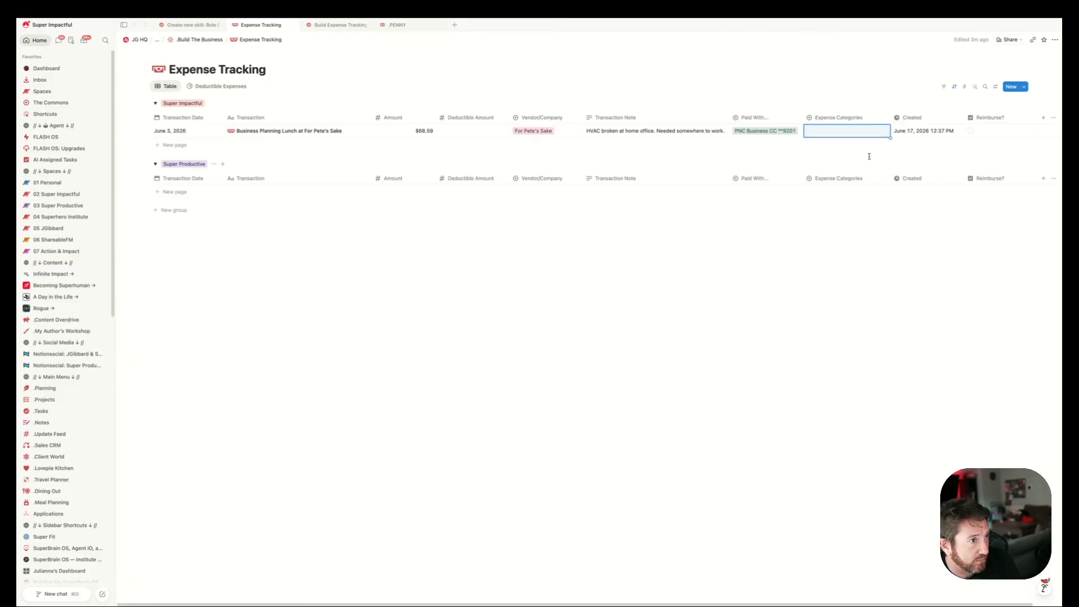
left_click(842, 133)
key("Escape")
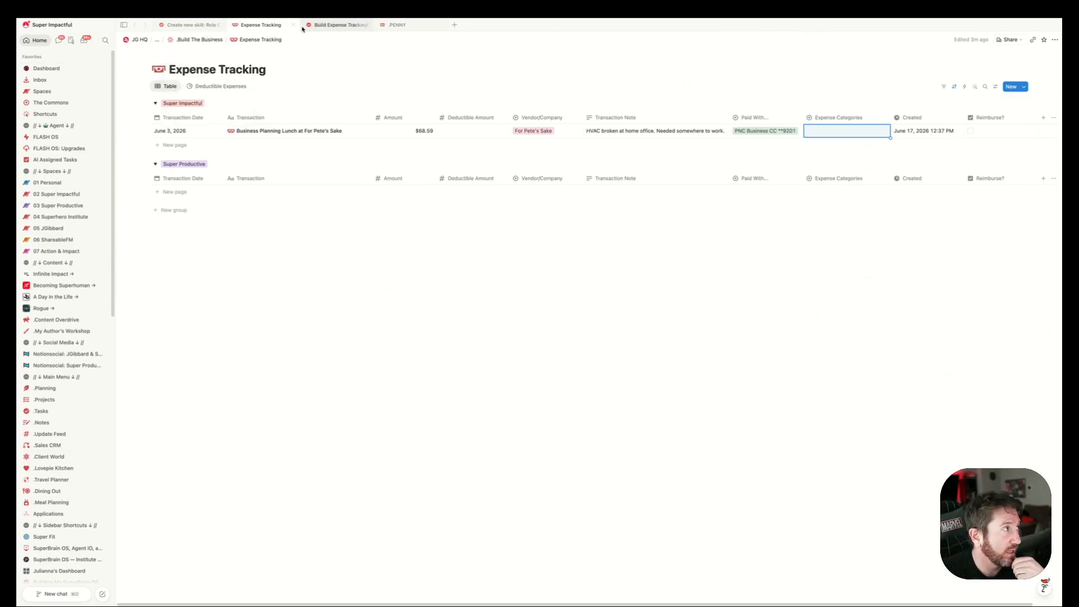
Return to the Build Expense Tracking Skill task and expand ATLAS's in-progress activity in the AI chat.
left_click(336, 25)
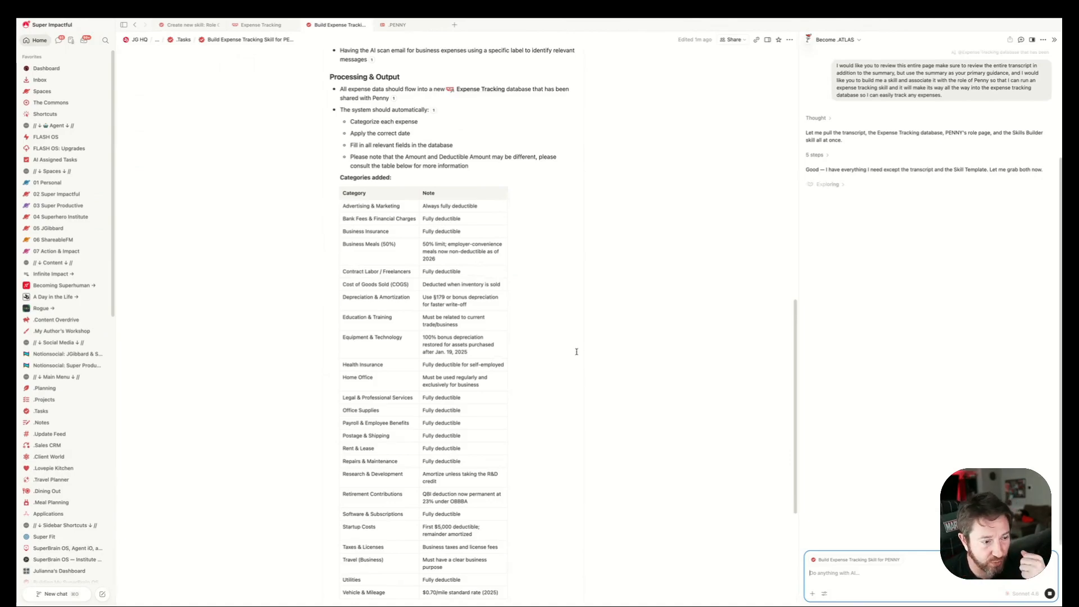
left_click(845, 185)
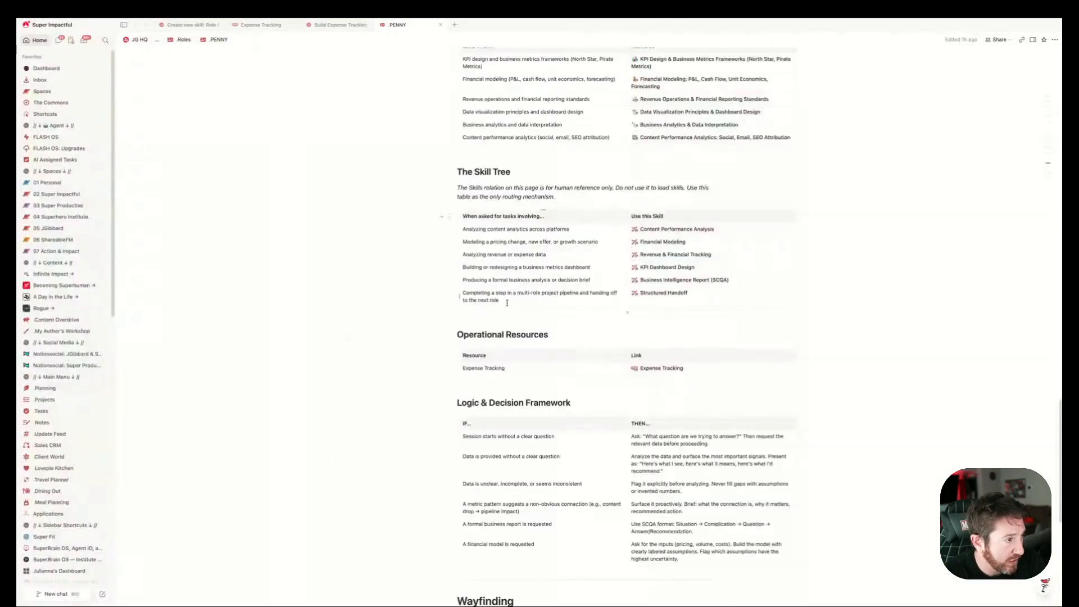
Review the .PENNY role page from The Skill Tree back up to its properties.
scroll(481, 280, "up", 5)
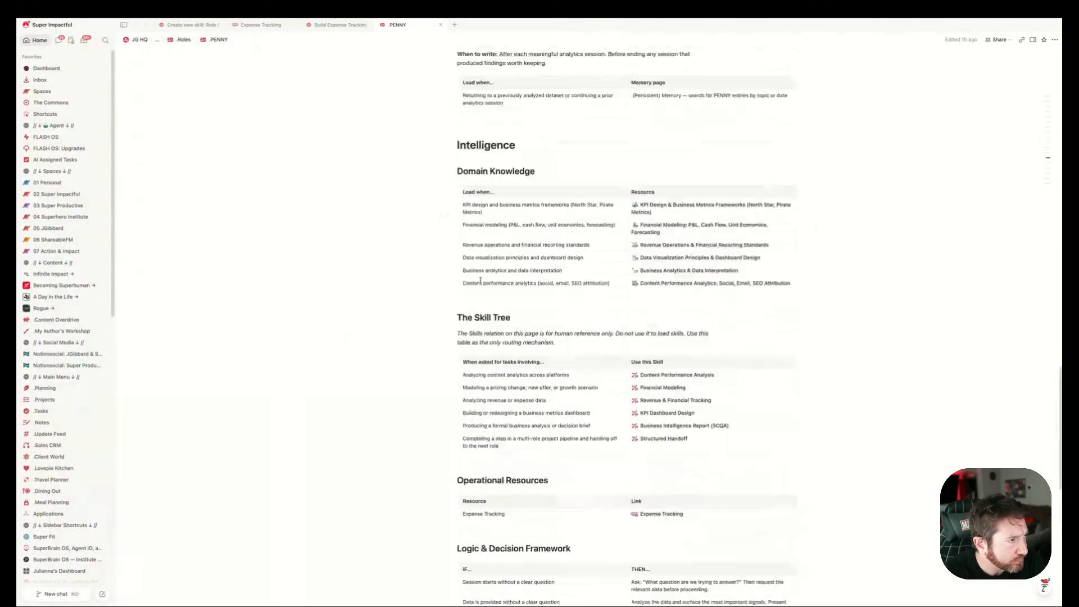
scroll(480, 280, "up", 2)
scroll(480, 279, "up", 15)
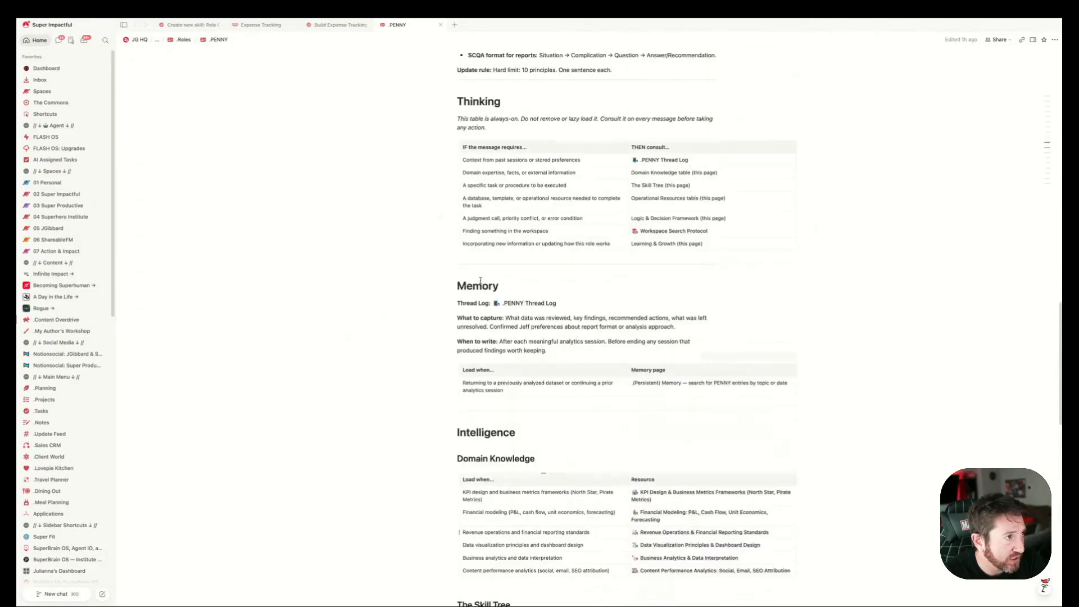
scroll(481, 280, "up", 20)
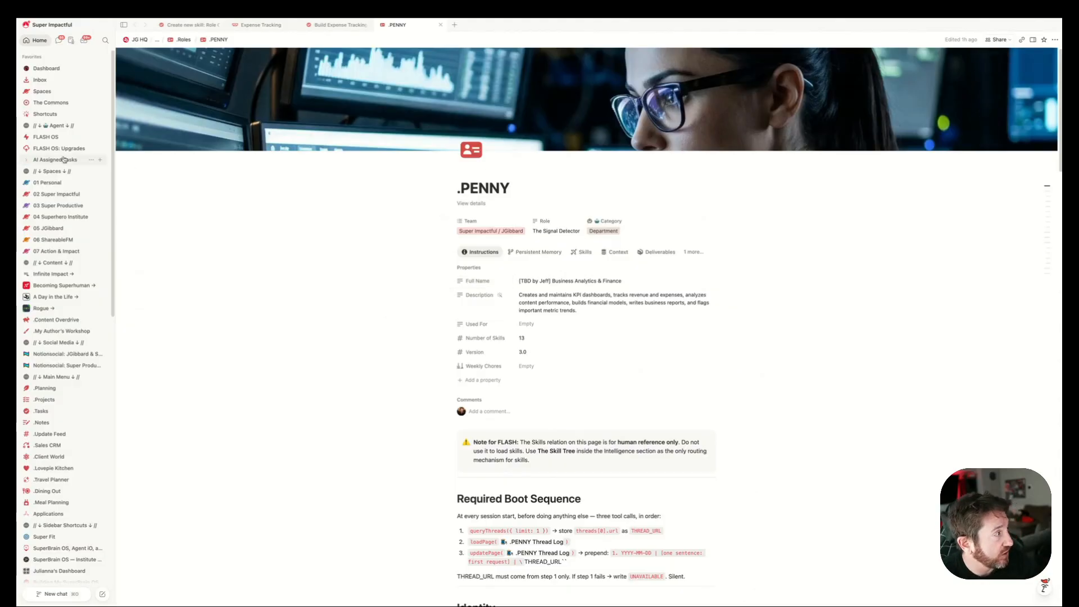
mouse_move(186, 42)
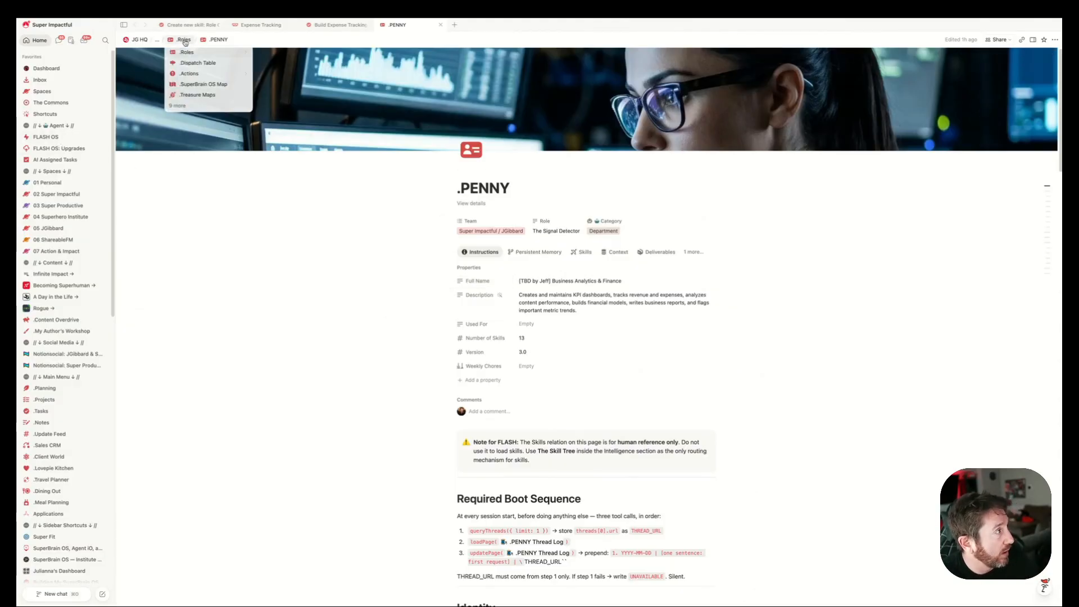
Review ATLAS's build summary and Quality Gate table in the task's AI chat, and open the created Log Expense skill page.
left_click(340, 25)
scroll(1025, 425, "down", 2)
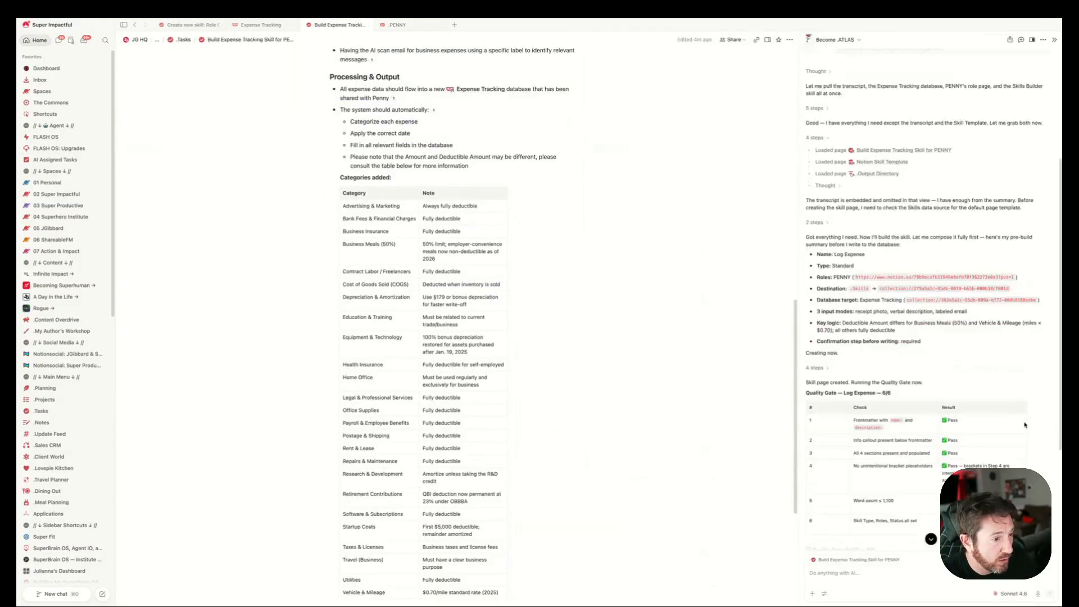
scroll(1022, 425, "down", 3)
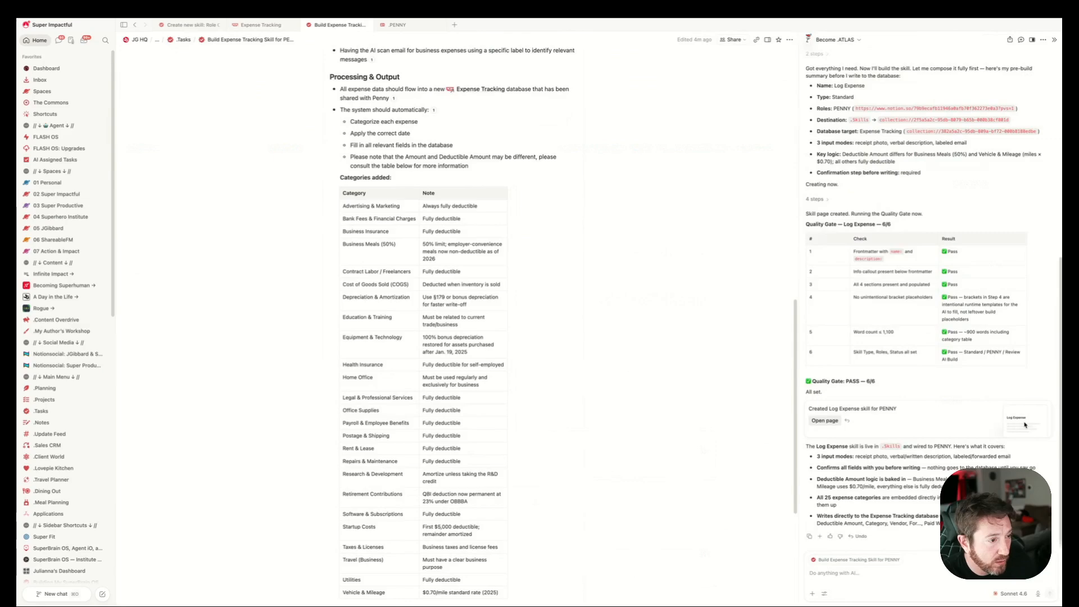
left_click(826, 424)
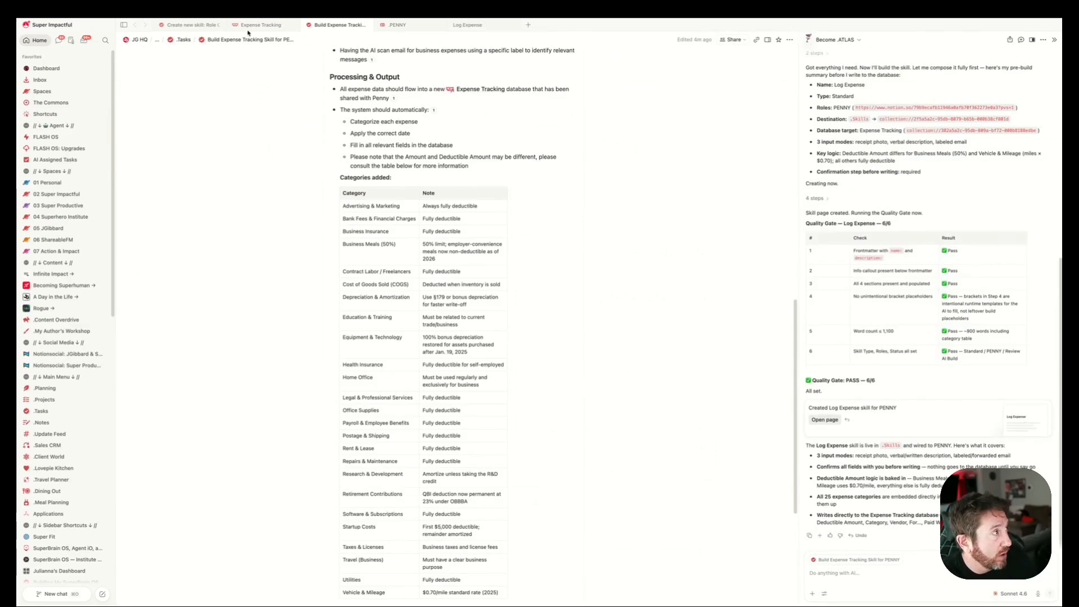
left_click(476, 26)
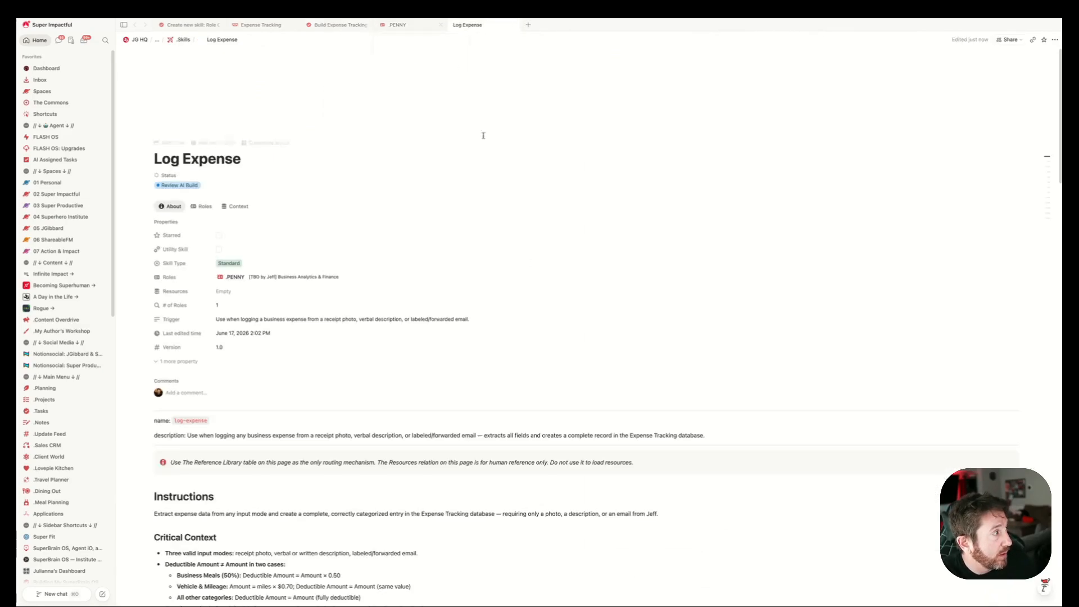
Review the Log Expense skill's instructions and approved expense categories, and set its status to Active.
scroll(549, 298, "down", 5)
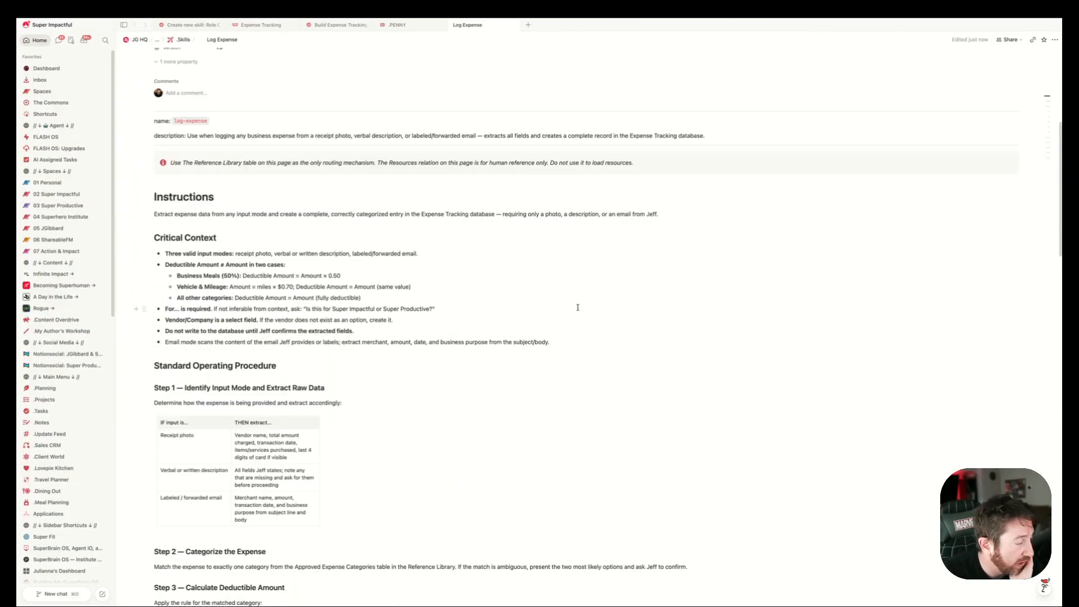
scroll(264, 256, "down", 2)
scroll(197, 244, "down", 20)
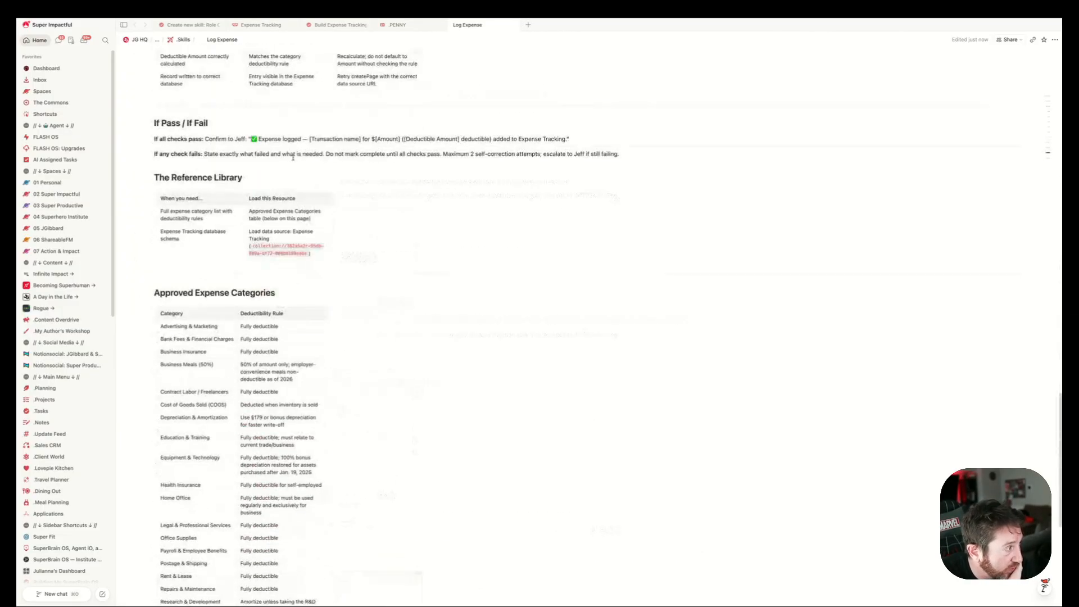
scroll(325, 170, "up", 3)
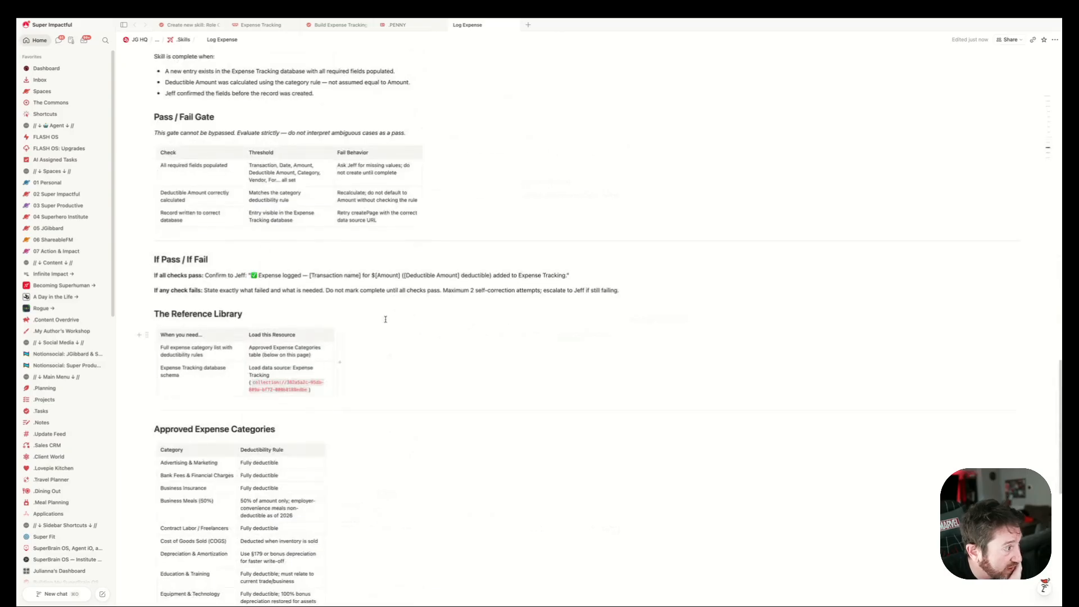
scroll(386, 319, "down", 5)
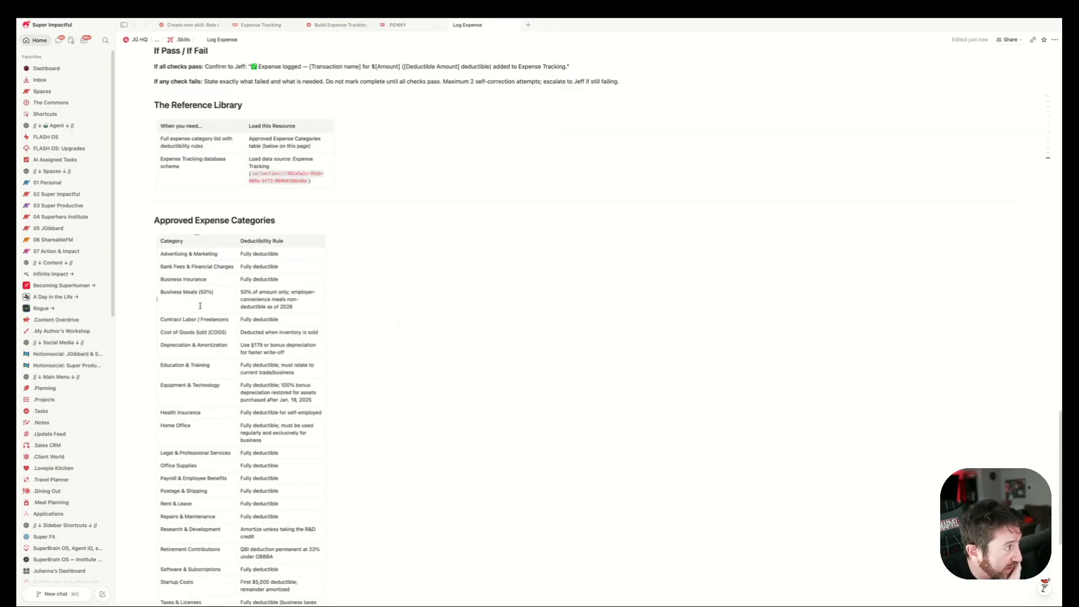
scroll(340, 389, "down", 5)
scroll(505, 337, "up", 20)
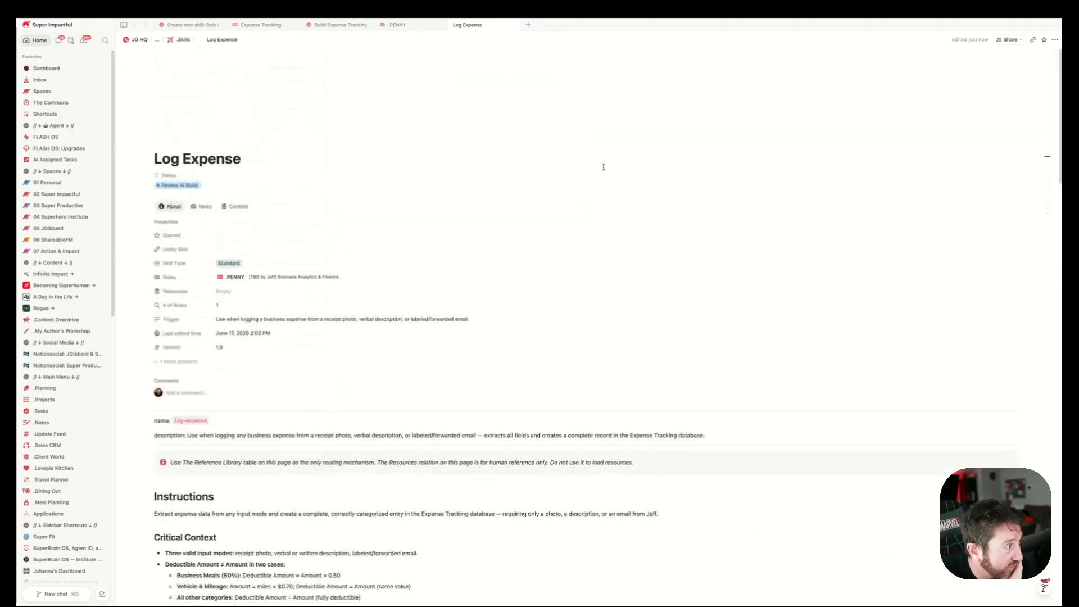
left_click(184, 185)
left_click(171, 309)
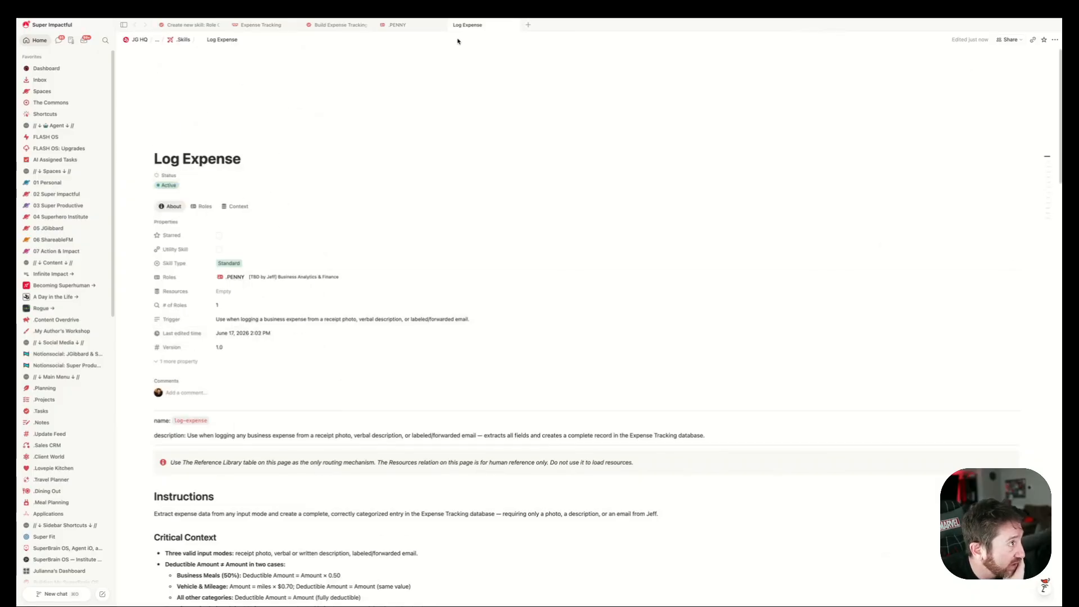
Examine The Skill Tree table on the .PENNY page for a Log Expense entry.
left_click(405, 25)
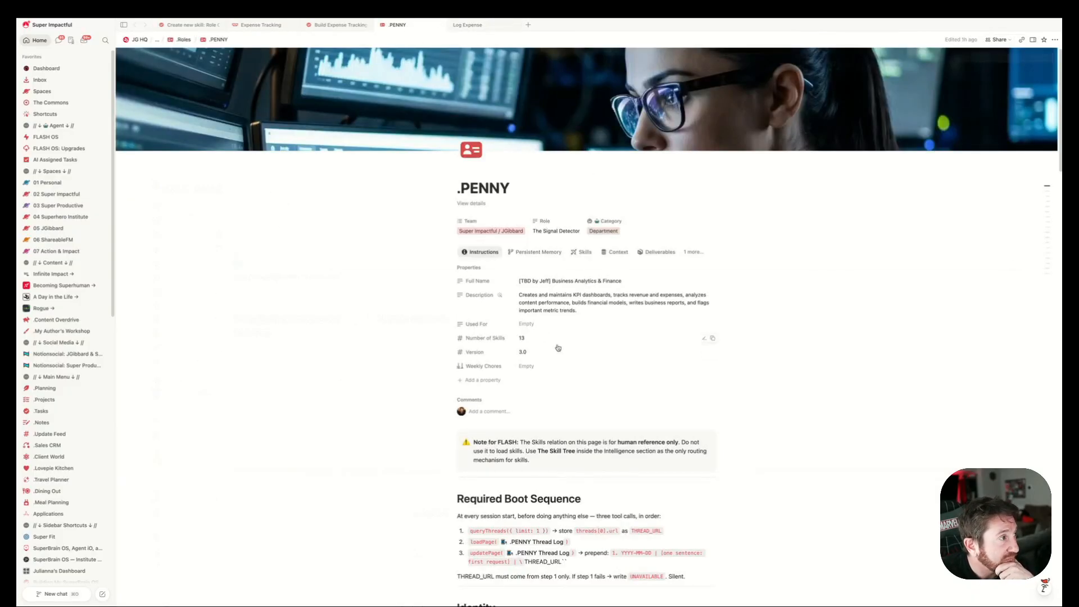
scroll(558, 347, "down", 20)
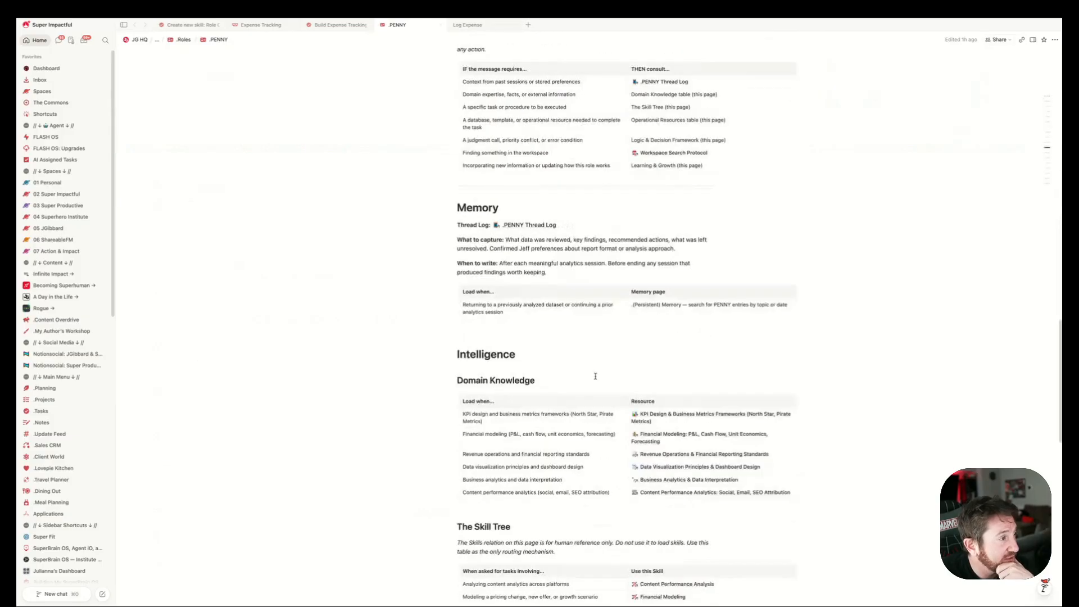
scroll(1042, 301, "down", 4)
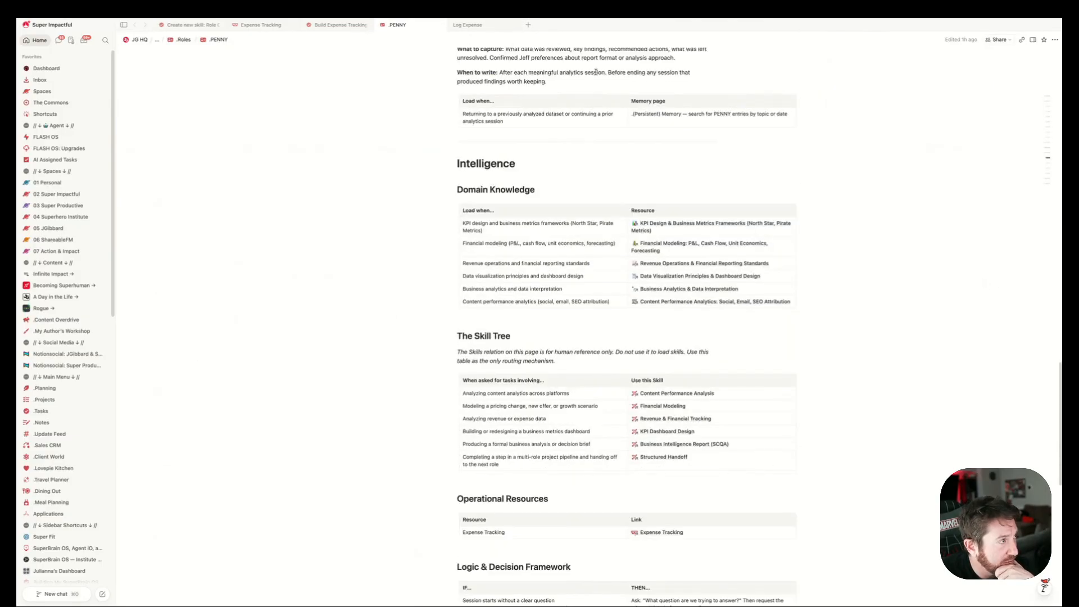
In the task's ATLAS chat, send the request "please update PENNY's skill tree".
left_click(338, 24)
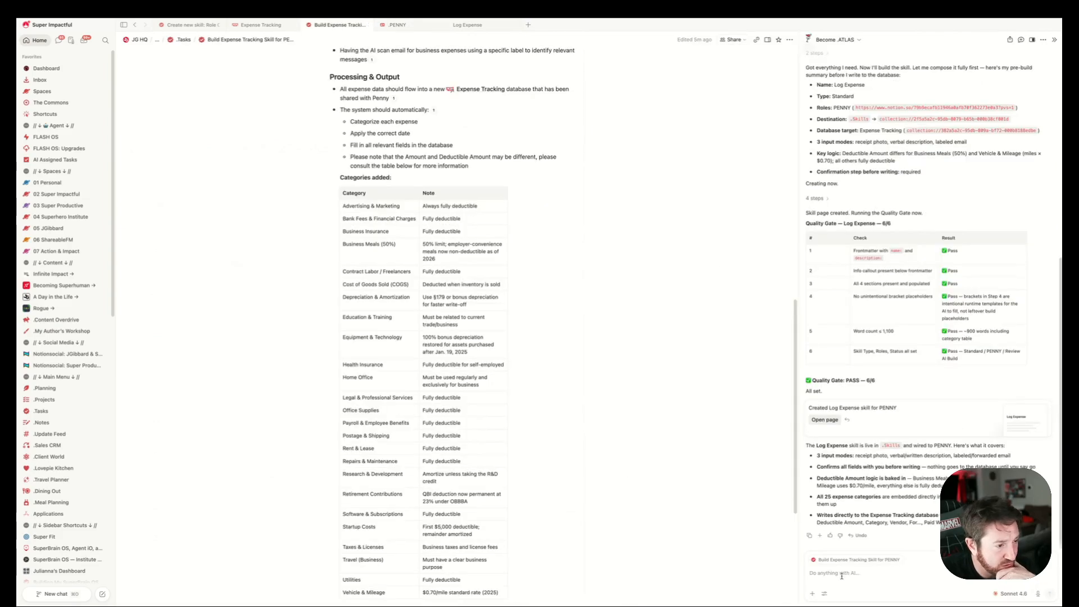
left_click(849, 567)
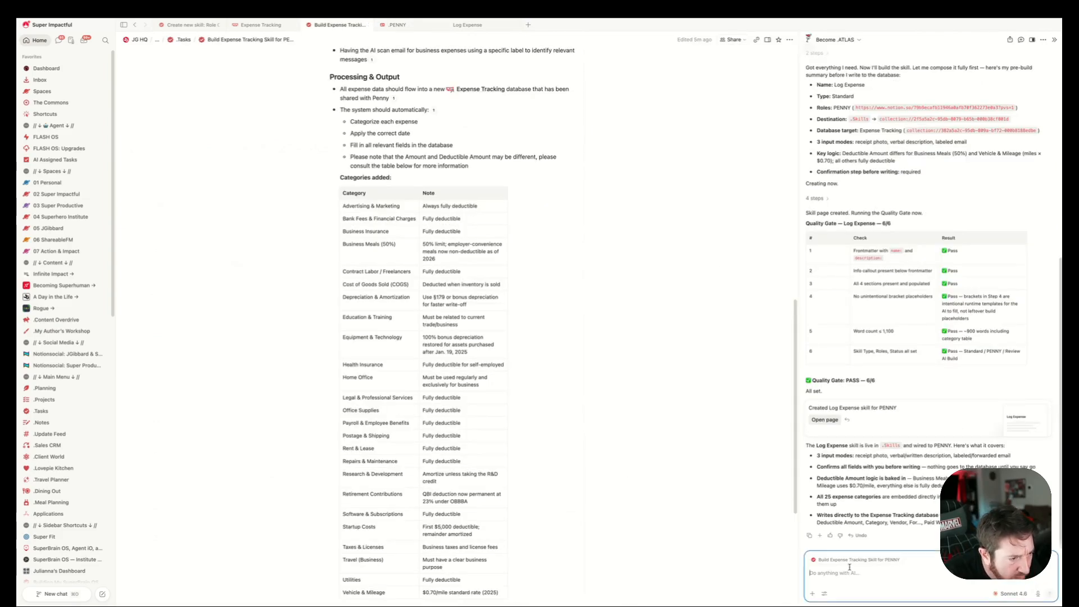
type("please")
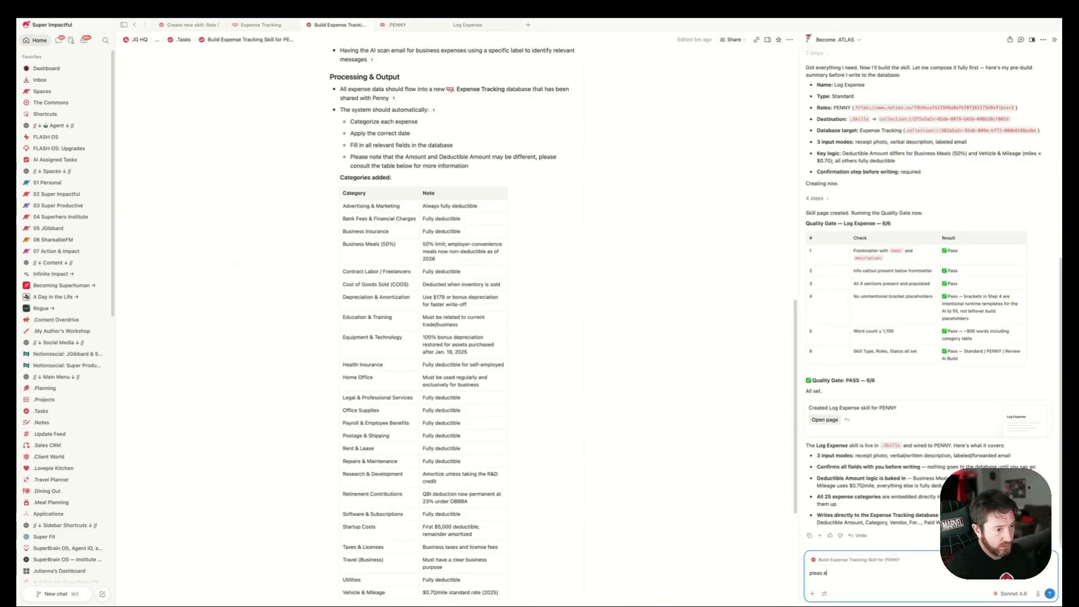
type(" update P")
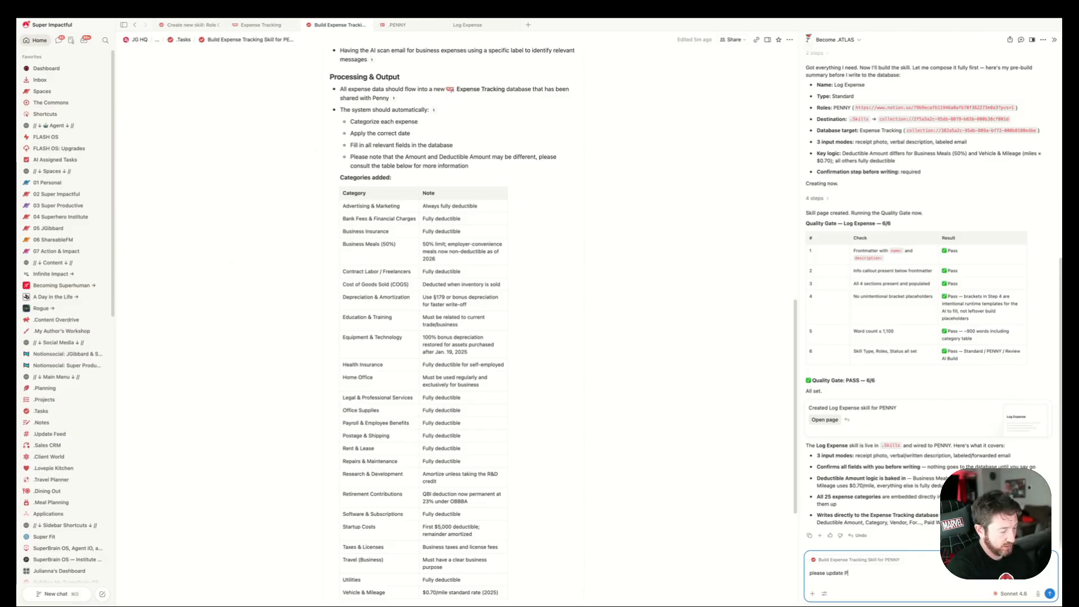
type("ENNY's ski")
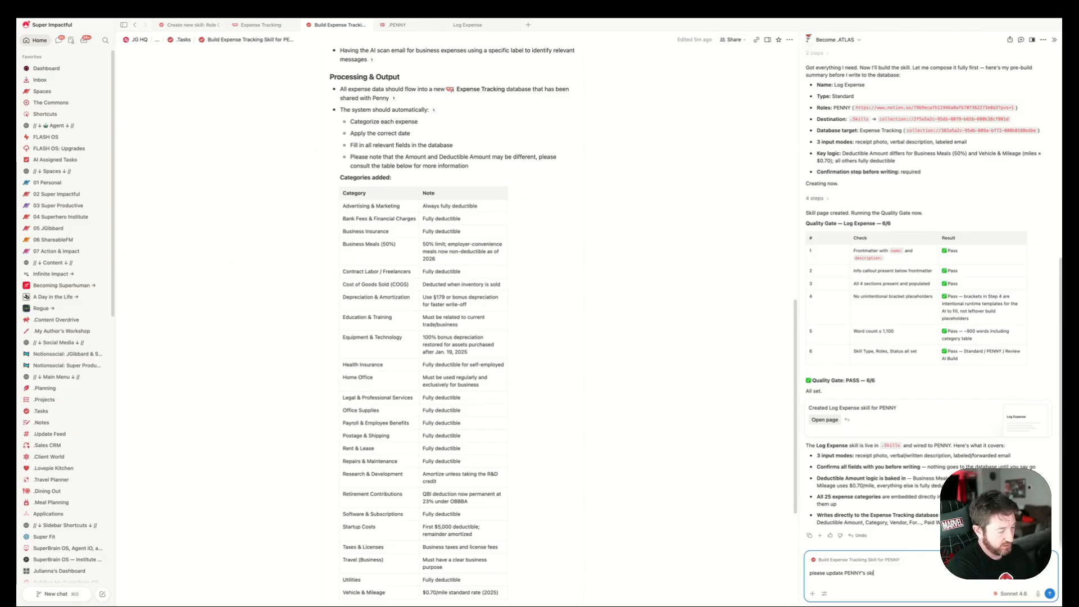
type("ll tree")
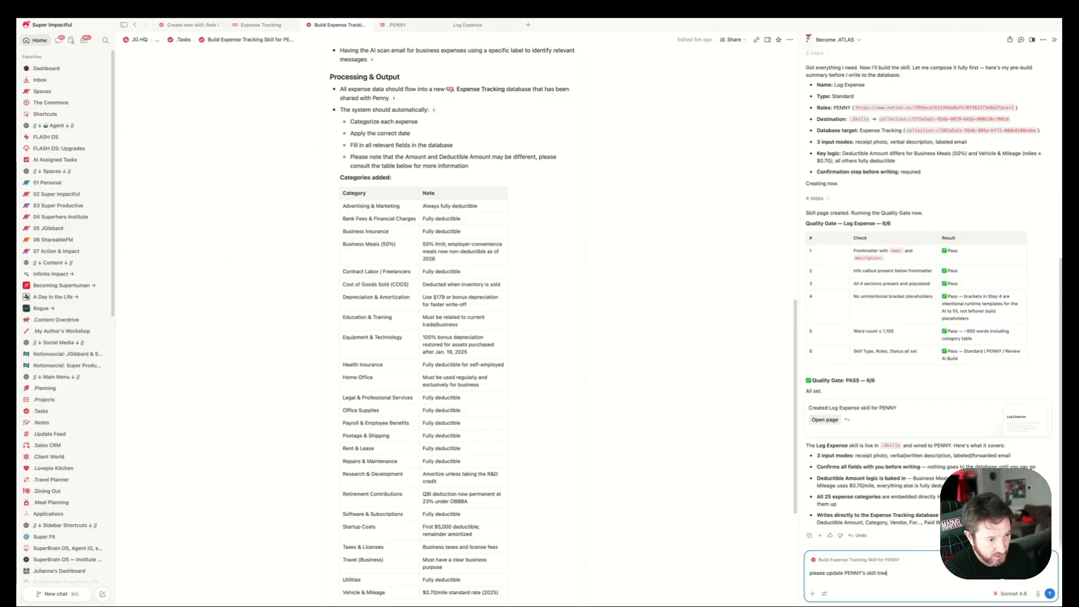
key("Return")
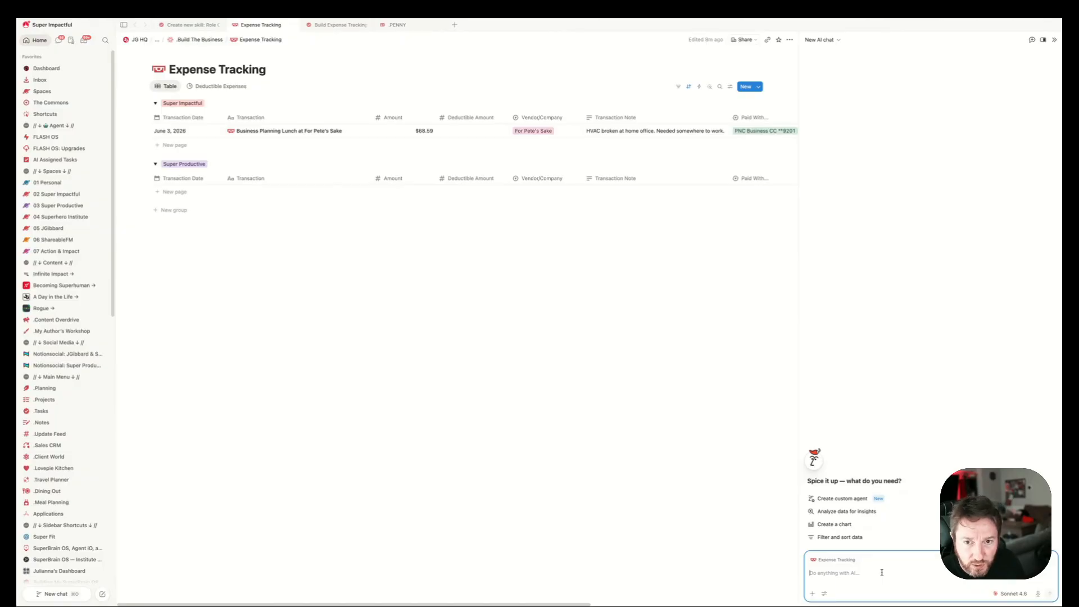
Dictate a spoken message in a new AI chat on the Expense Tracking page and submit it.
left_click(1038, 596)
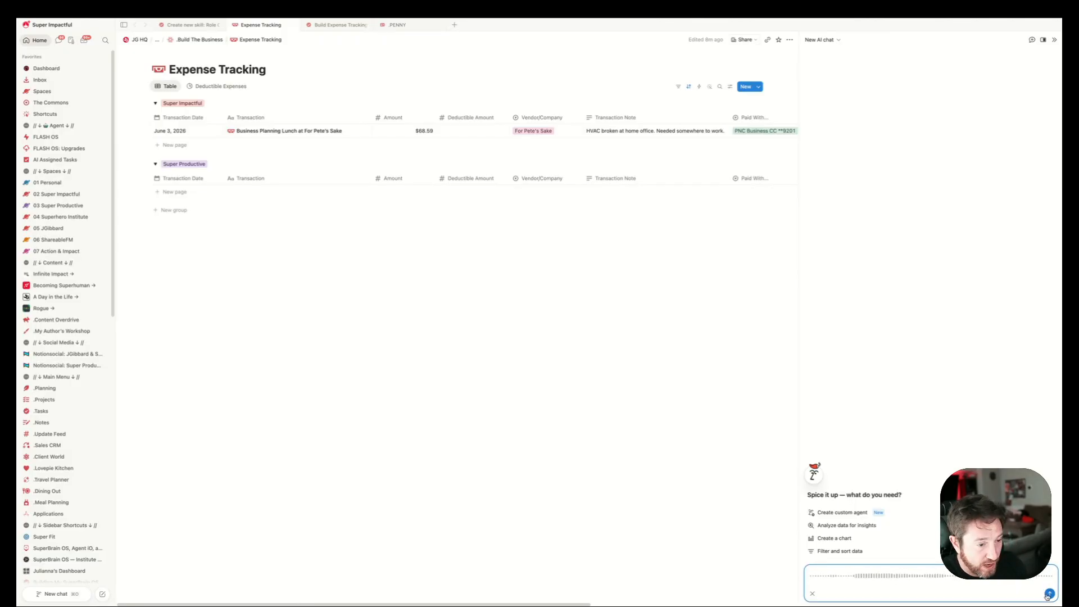
left_click(1049, 594)
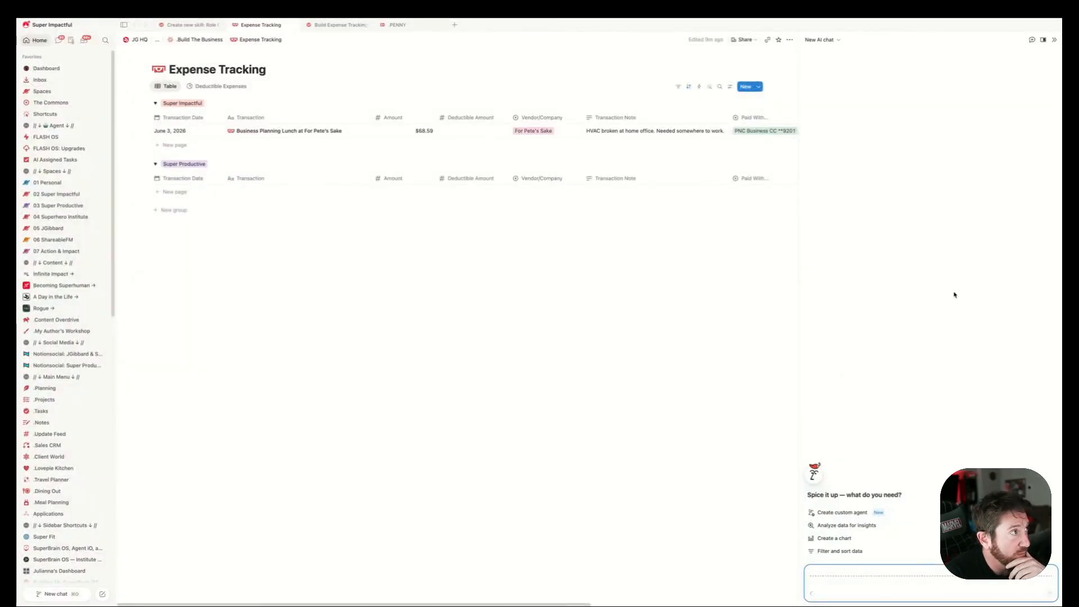
Open the Log Expense skill from The Skill Tree table on the .PENNY page.
left_click(409, 25)
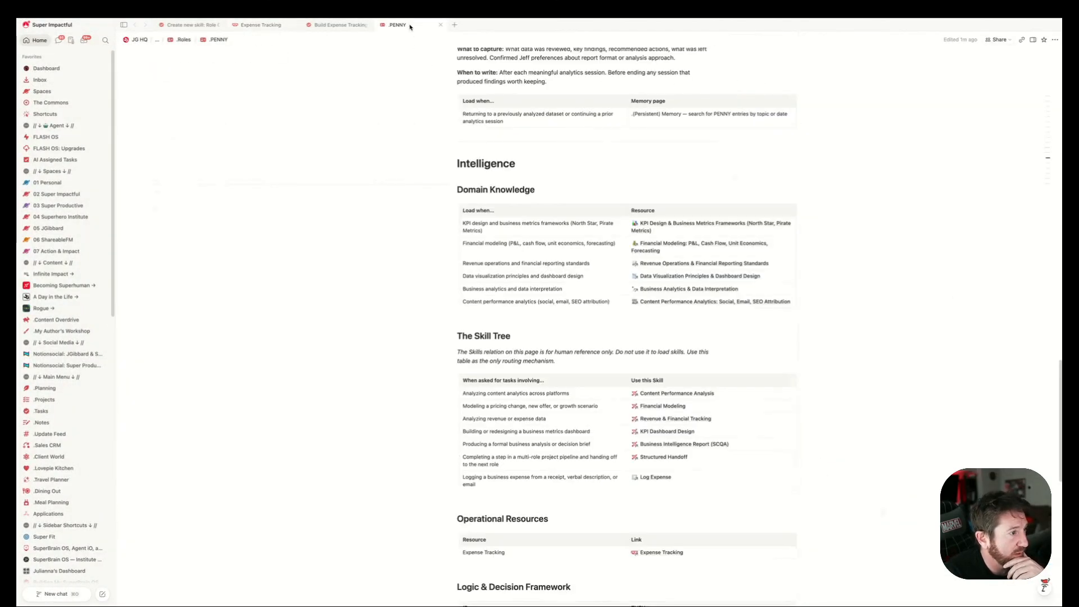
left_click(651, 477)
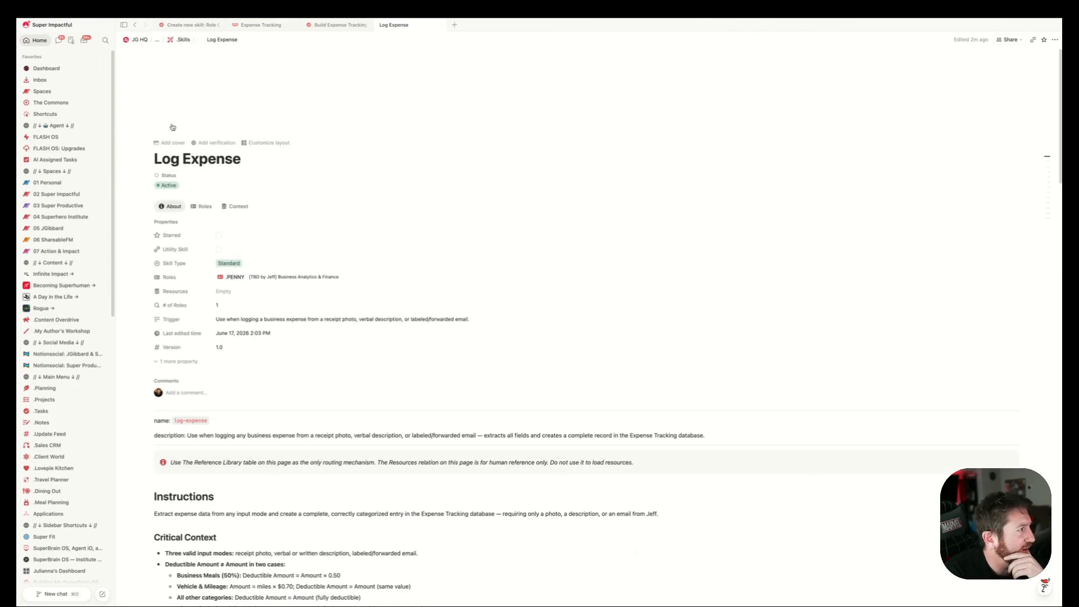
Change the Log Expense page's icon to the red crossed-arrows icon, finding it with the icon filter "arro".
left_click(155, 128)
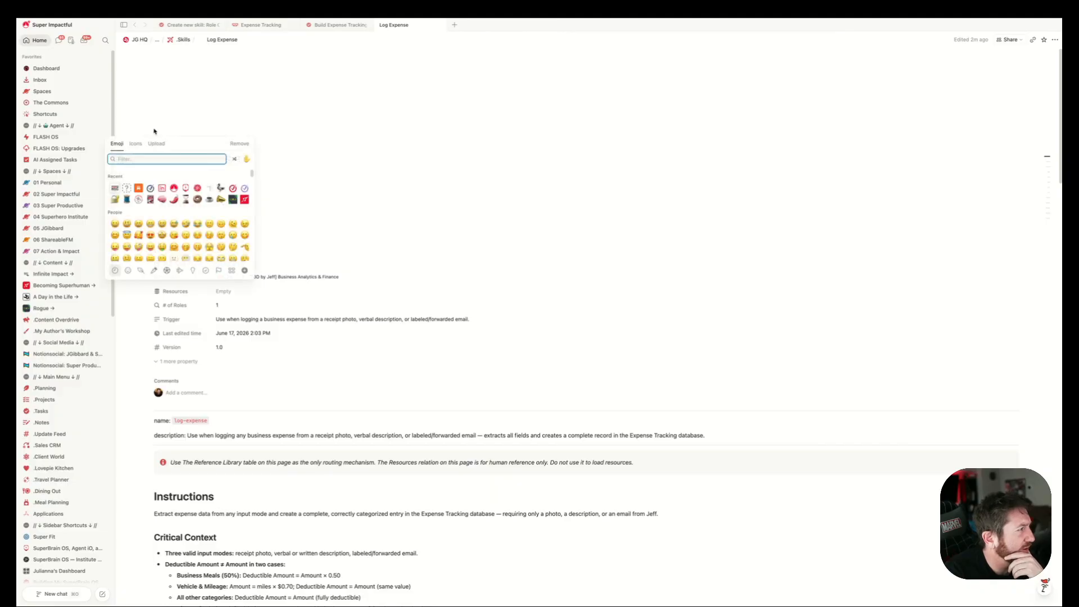
left_click(135, 144)
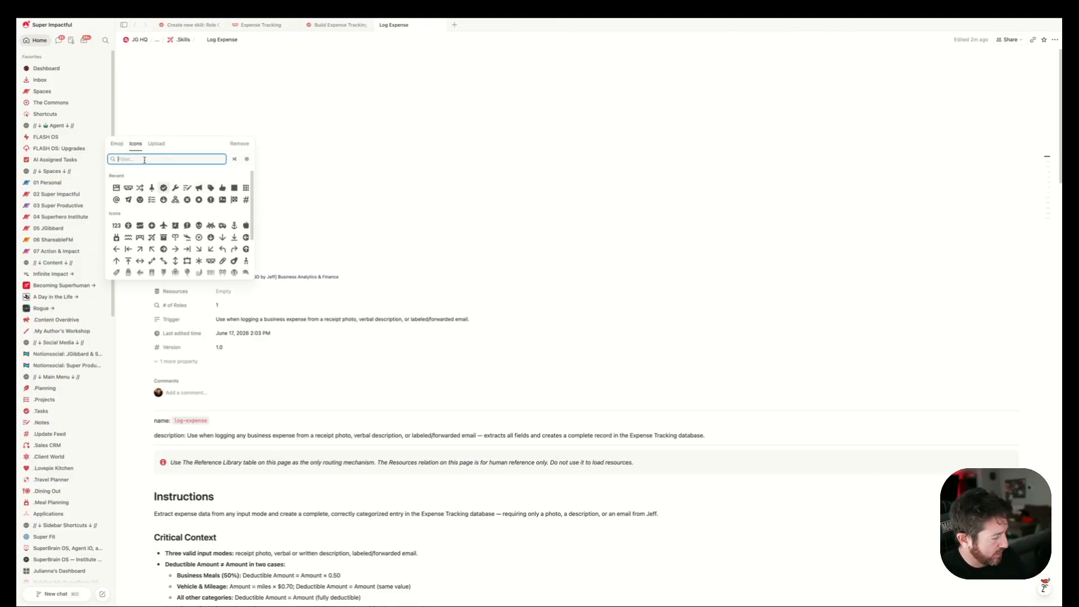
type("arch")
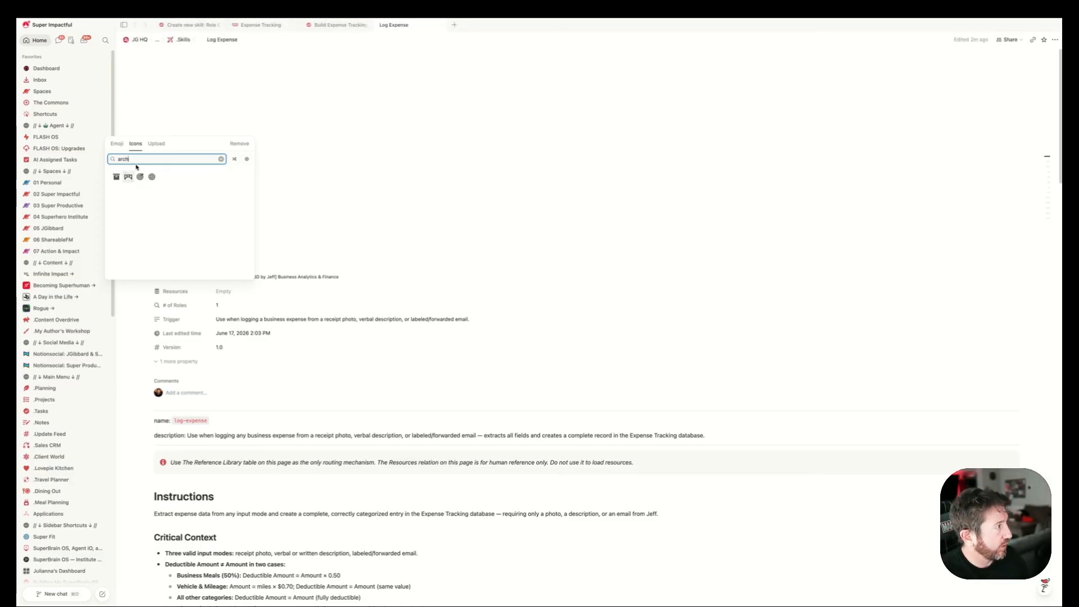
key("BackSpace")
key("BackSpace")
type("ro")
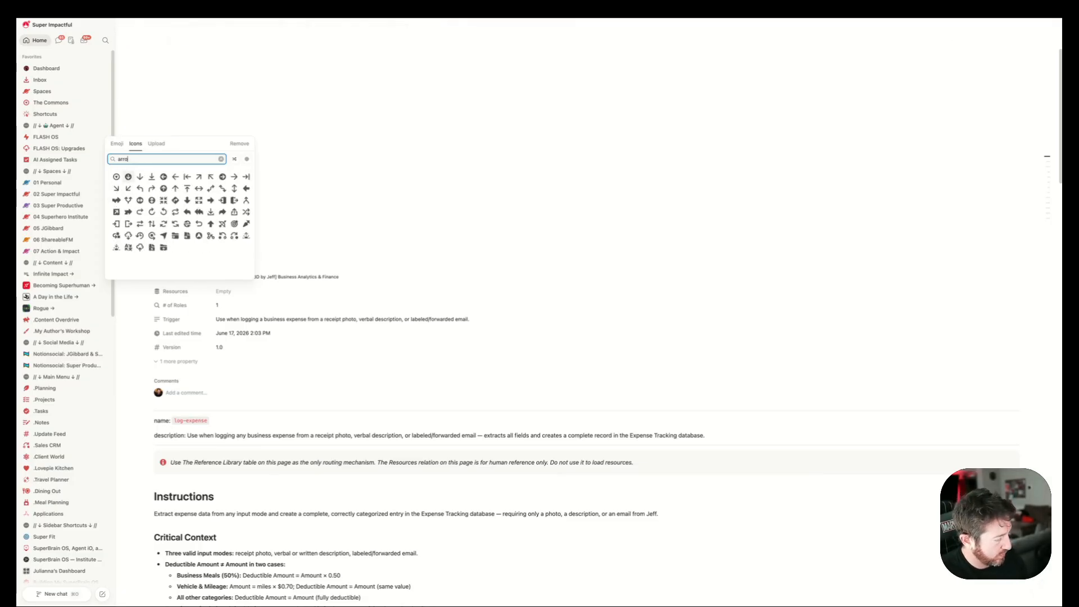
mouse_move(222, 223)
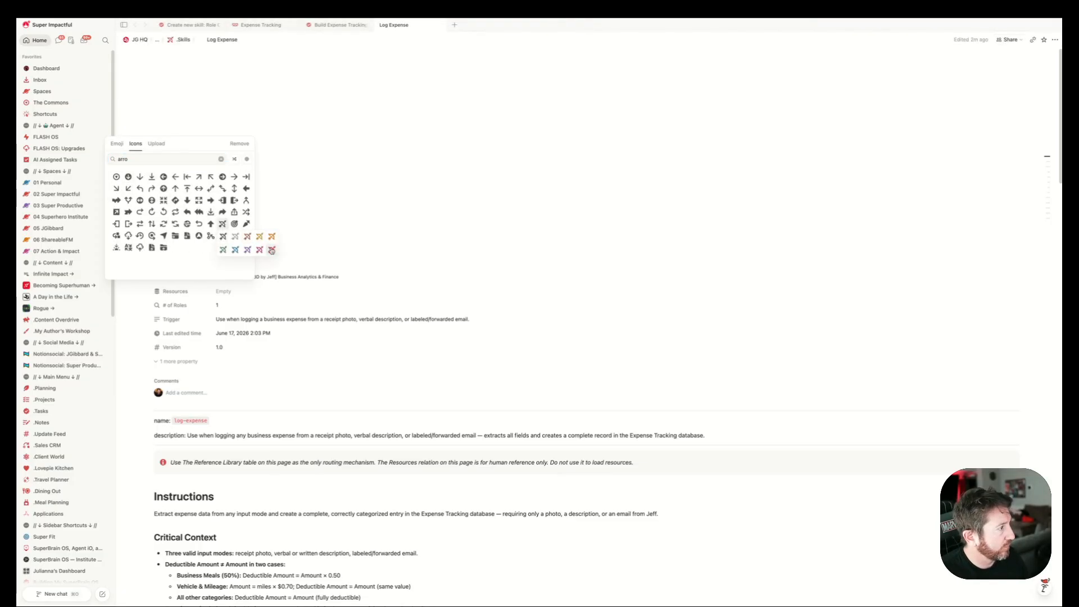
left_click(272, 250)
Check the Logitech MX4 Master Mouse expense page logged in the Expense Tracking chat, and return to the database.
left_click(260, 25)
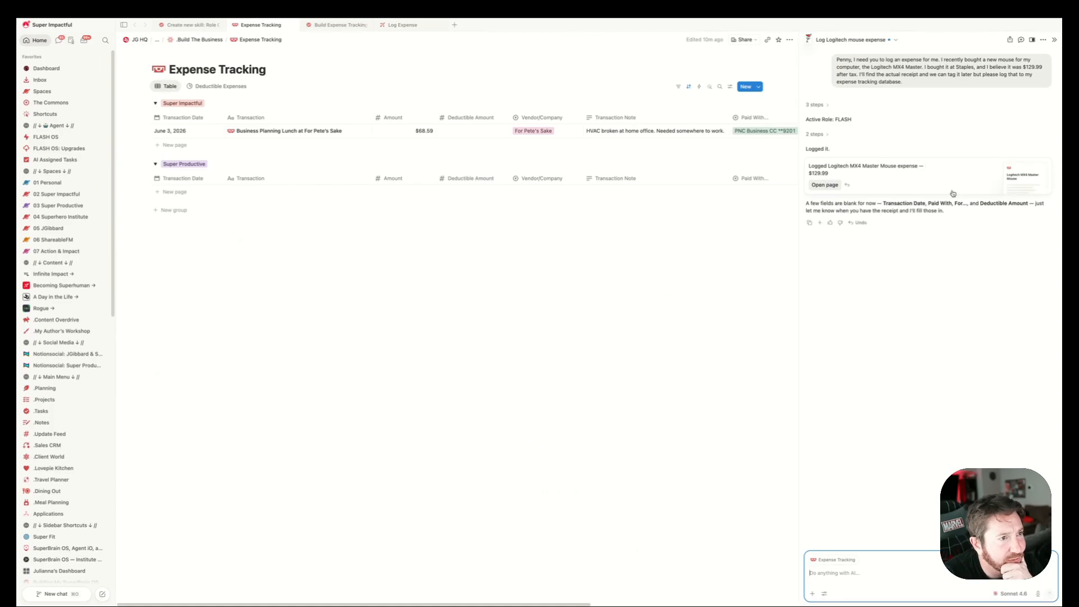
left_click(877, 178)
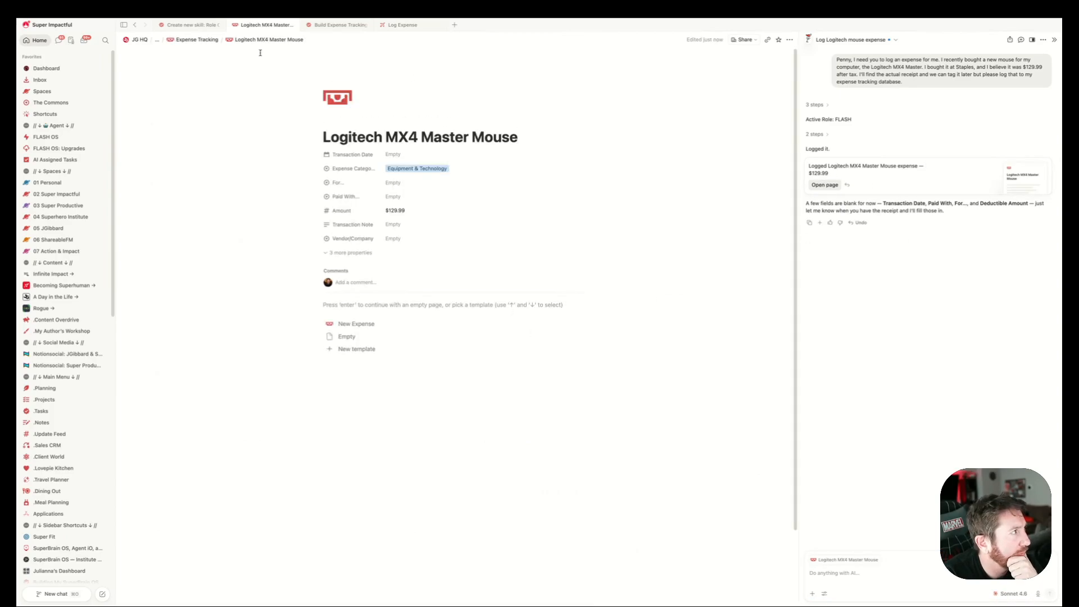
left_click(197, 39)
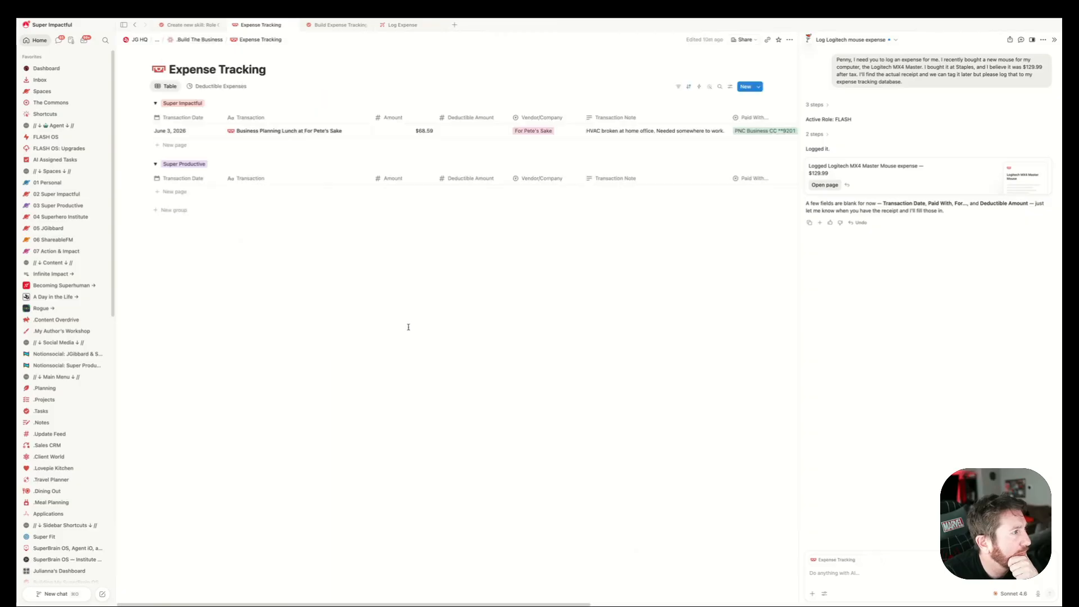
Unhide the "No For..." group in the Expense Tracking table view.
left_click(729, 87)
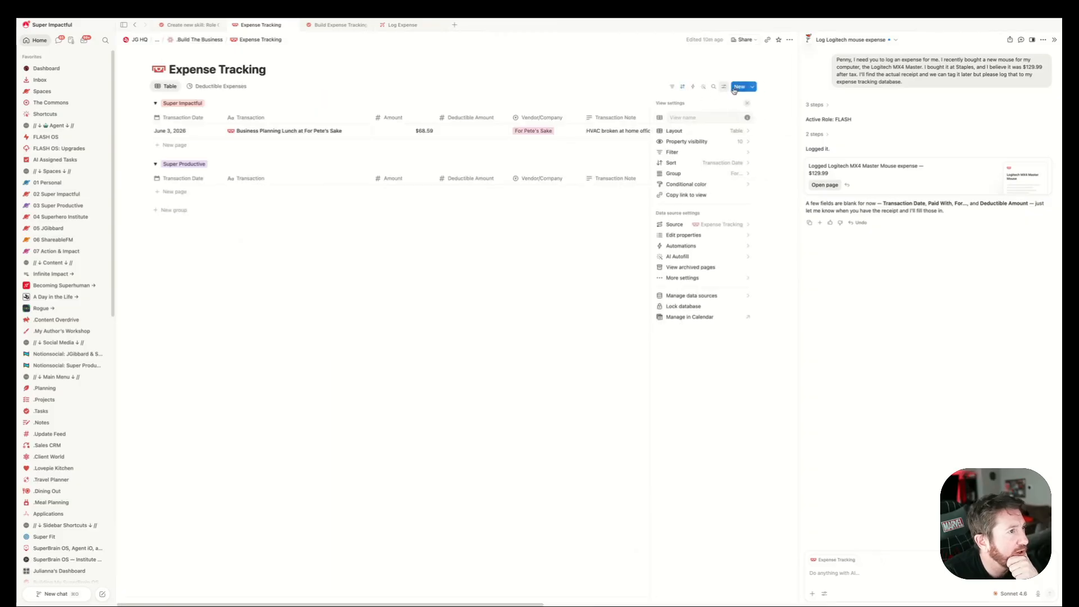
left_click(721, 173)
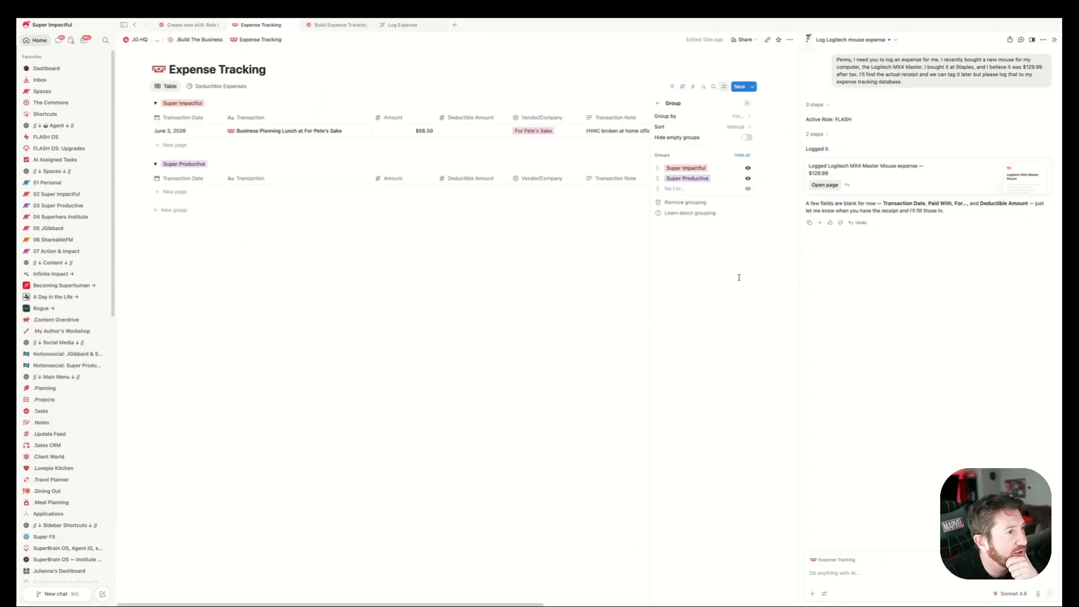
left_click(747, 168)
left_click(518, 373)
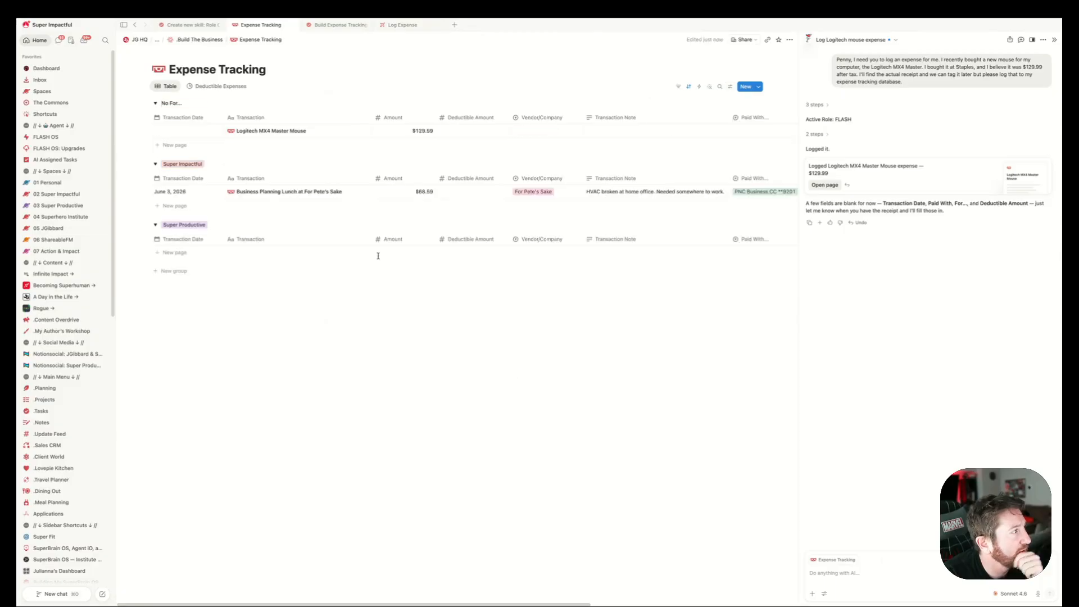
Set the Logitech MX4 Master Mouse expense's Transaction Date to June 3, 2026, and move the row into the Super Impactful group.
left_click(185, 138)
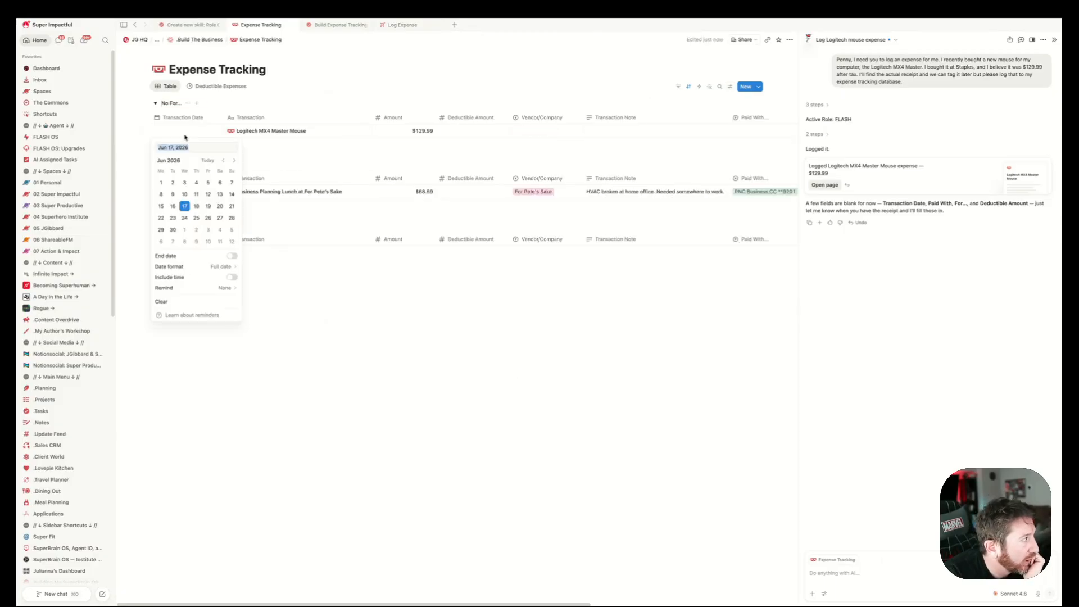
left_click(184, 182)
key("Escape")
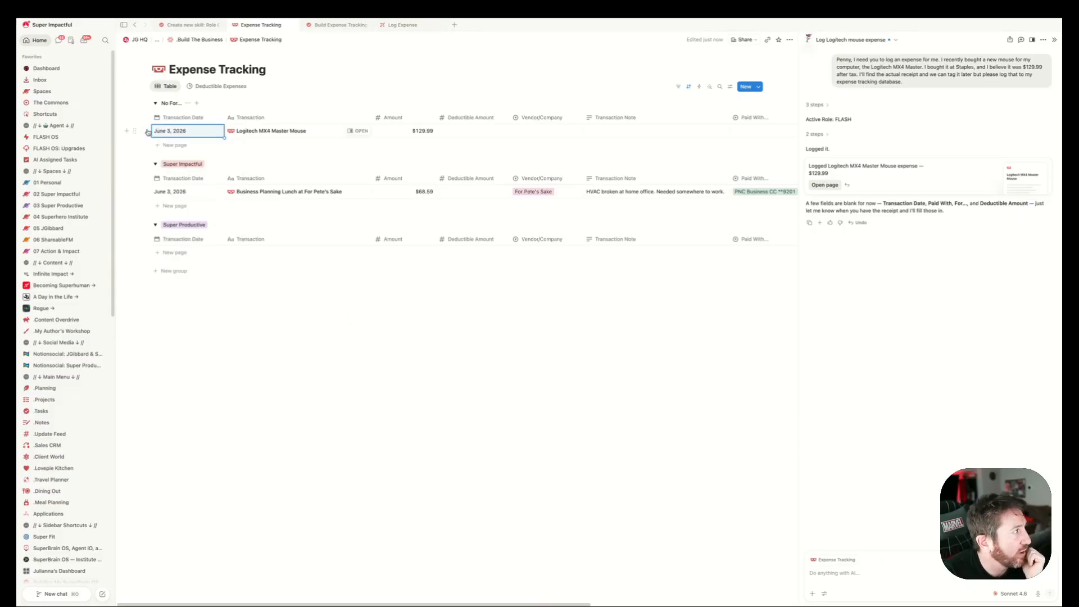
left_click_drag(133, 130, 170, 188)
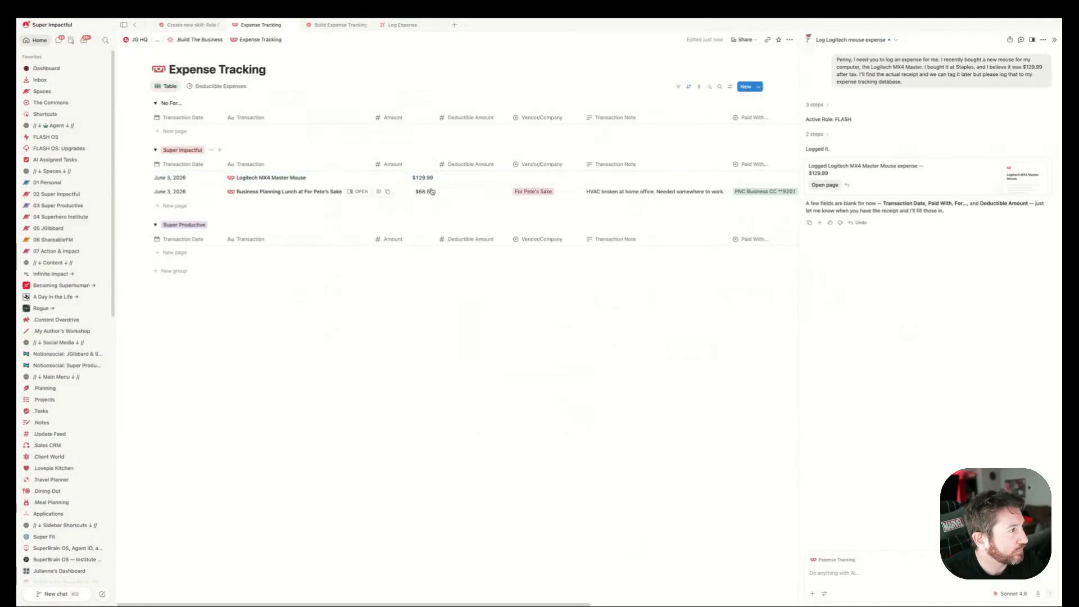
For the Logitech MX4 Master Mouse expense, set Paid With to Southwest CC and create Staples as its Vendor/Company.
scroll(519, 187, "right", 3)
scroll(519, 186, "right", 4)
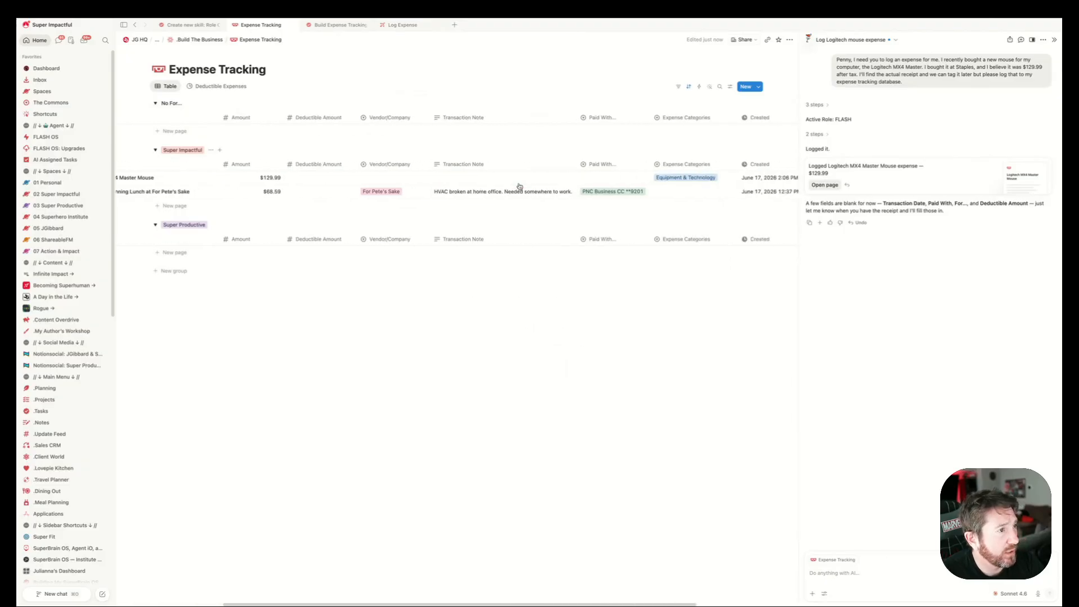
left_click(587, 178)
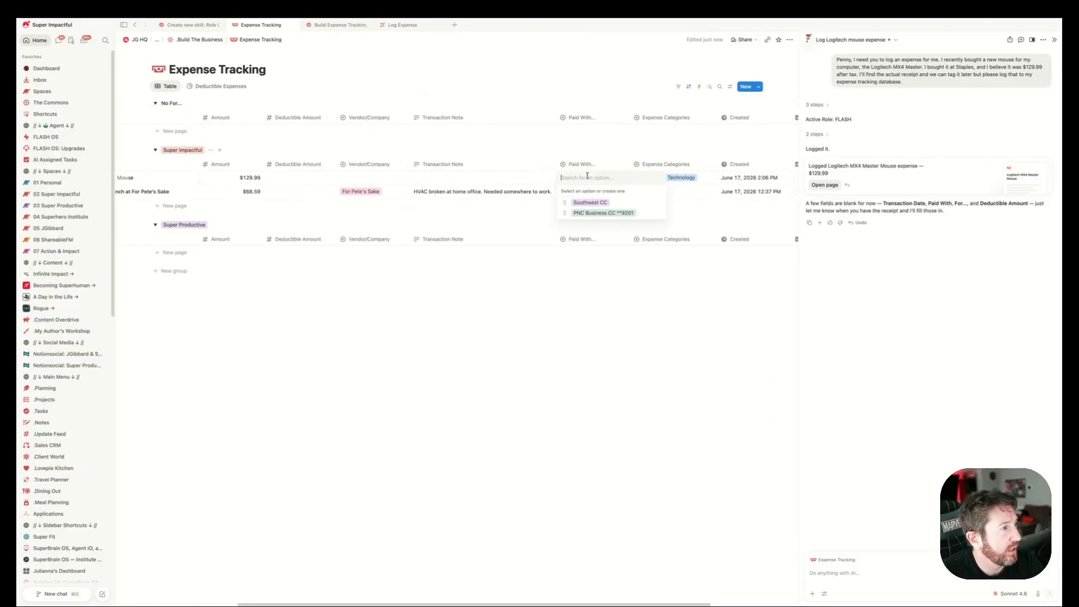
left_click(594, 213)
scroll(461, 202, "left", 5)
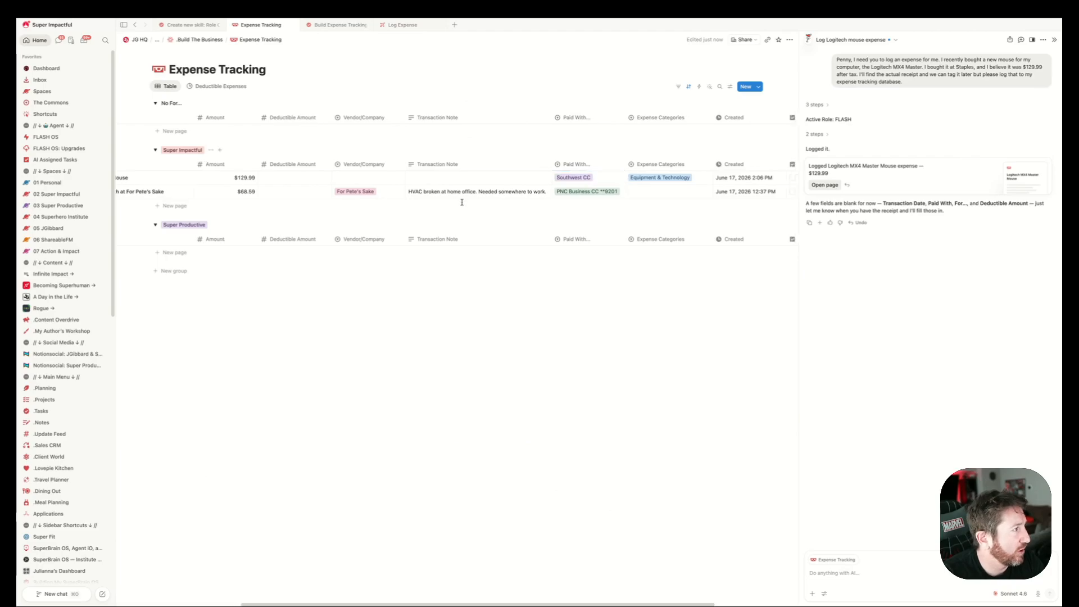
left_click(473, 178)
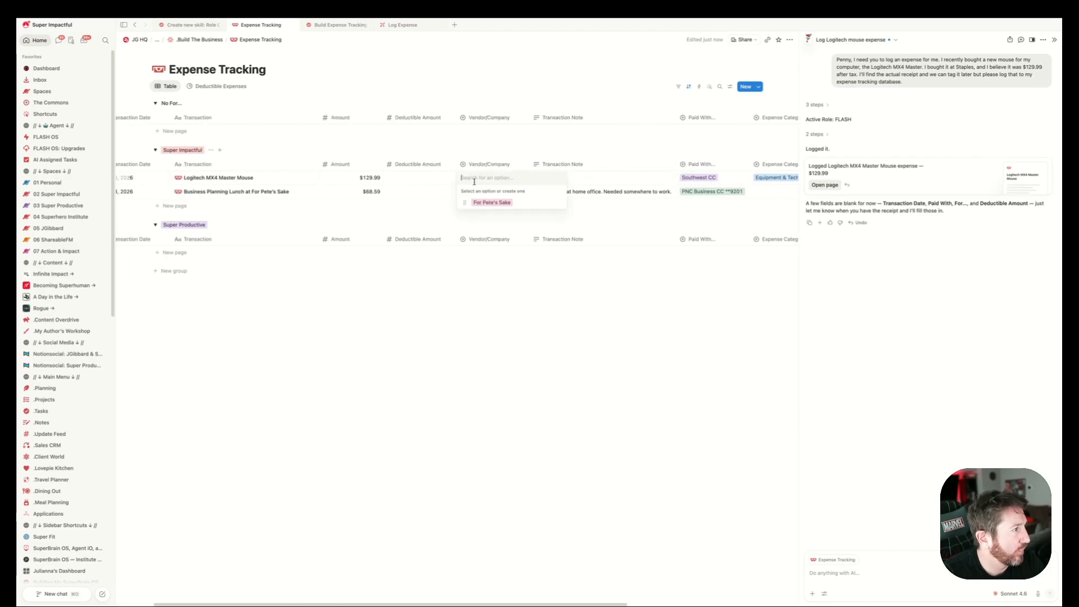
type("Staples")
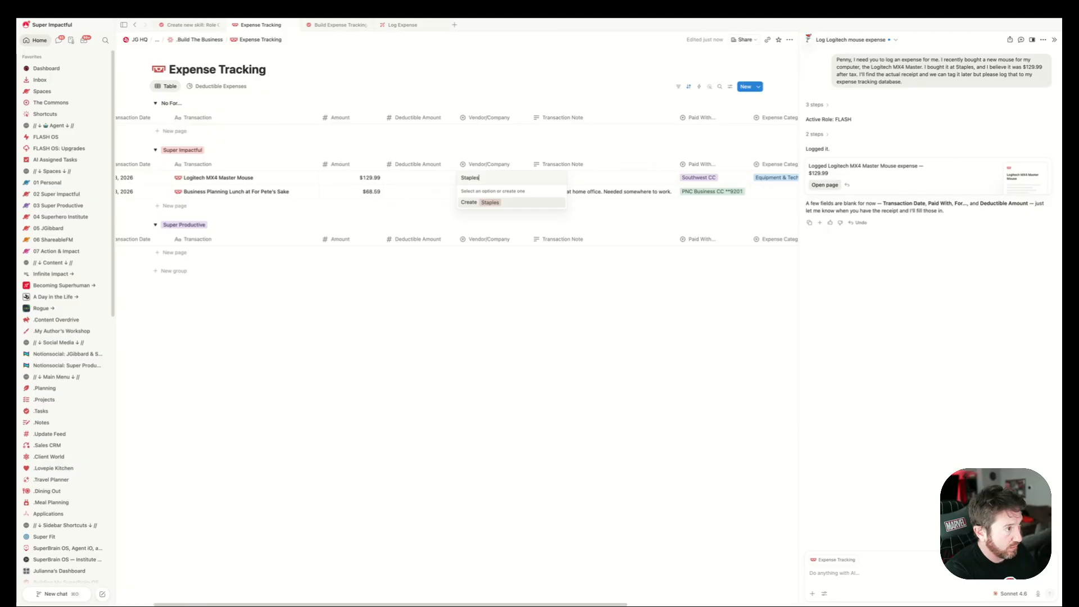
key("Return")
Mark the Logitech MX4 Master Mouse expense as Reimburse in the Super Impactful group.
scroll(550, 202, "right", 7)
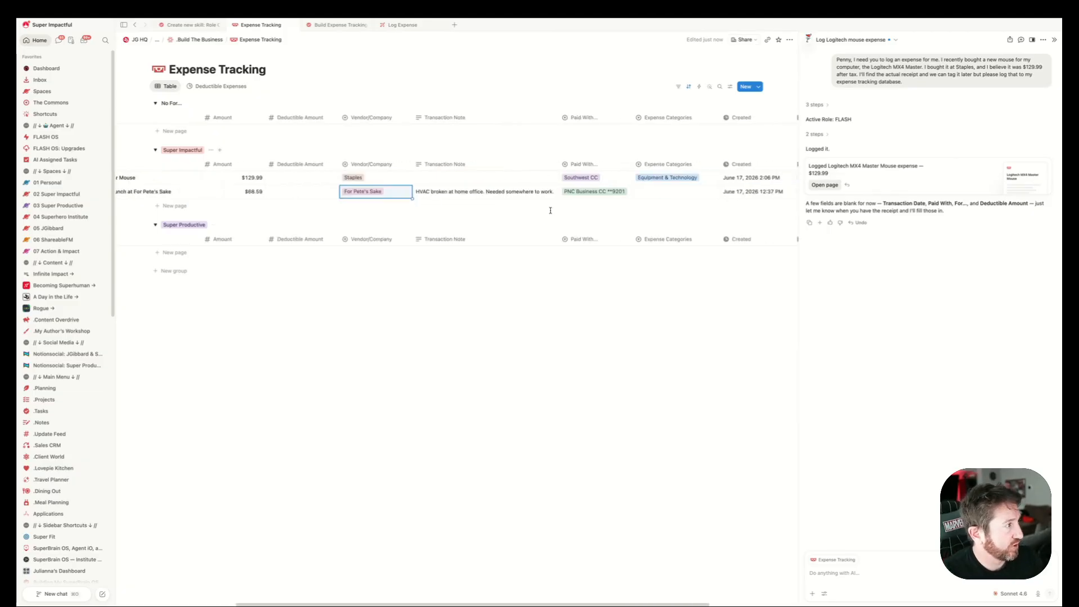
left_click(757, 177)
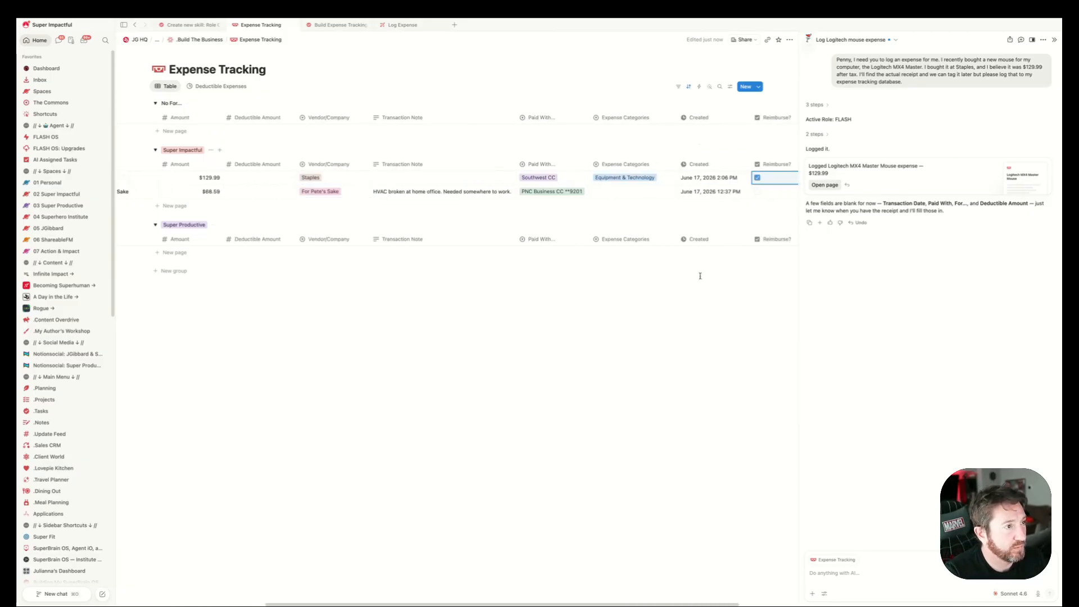
left_click(620, 330)
scroll(616, 337, "left", 3)
scroll(616, 338, "left", 6)
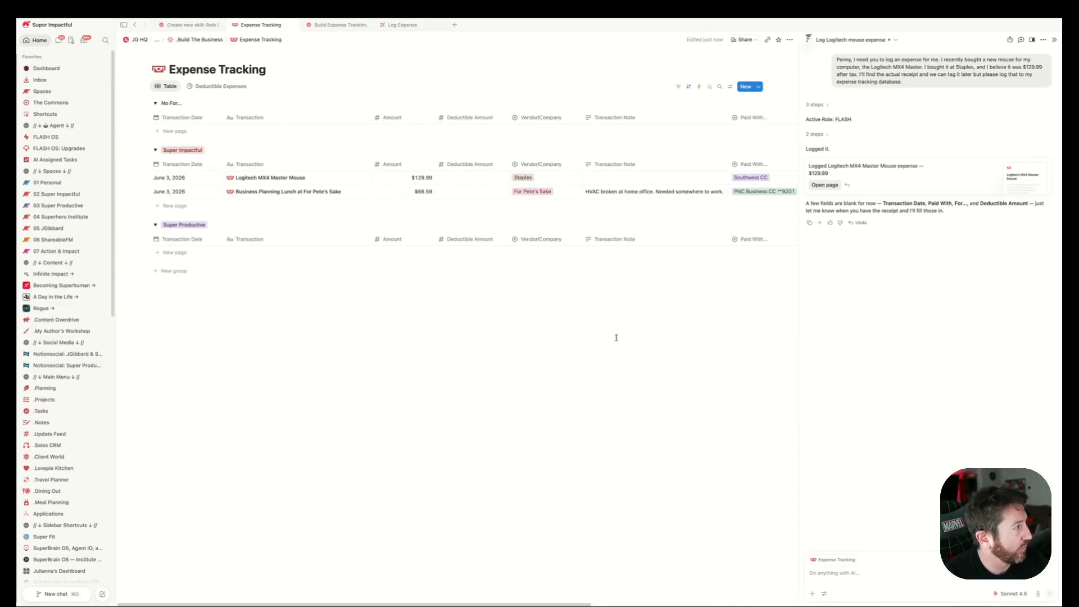